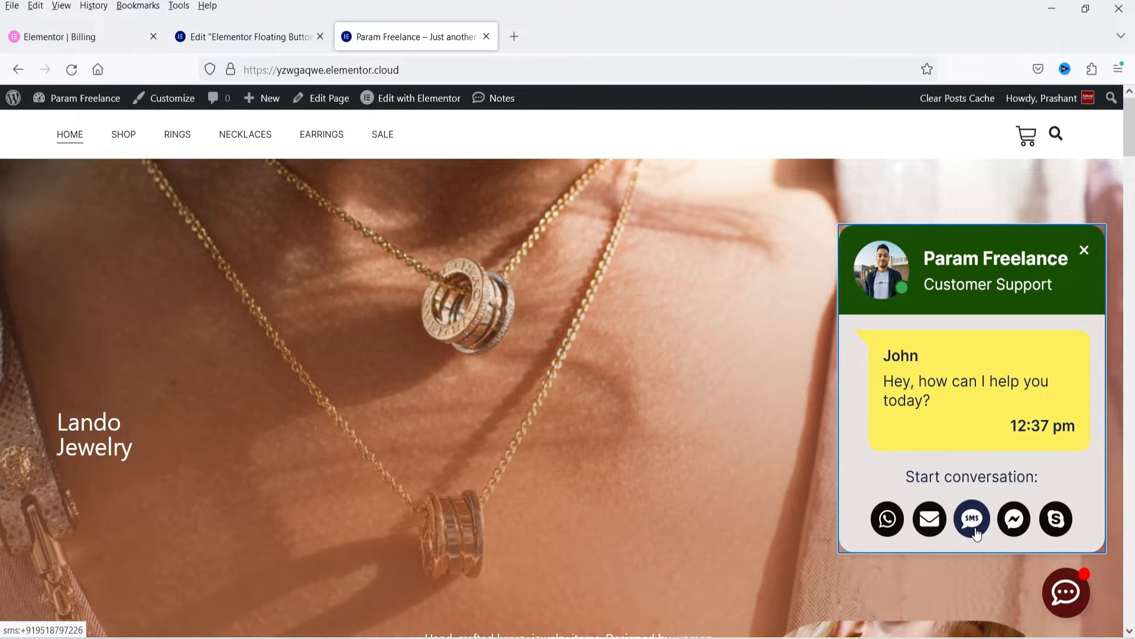
# Step: Close the customer support chat box and check the floating chat button along the length of the home page
pyautogui.click(1066, 595)
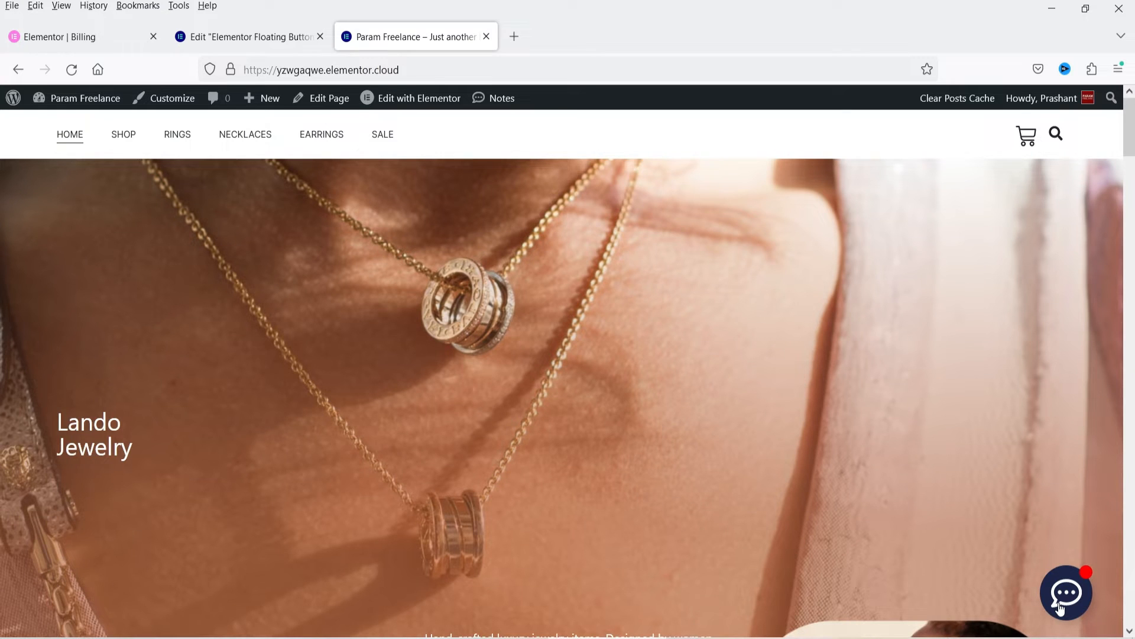
pyautogui.scroll(-10, 1019, 387)
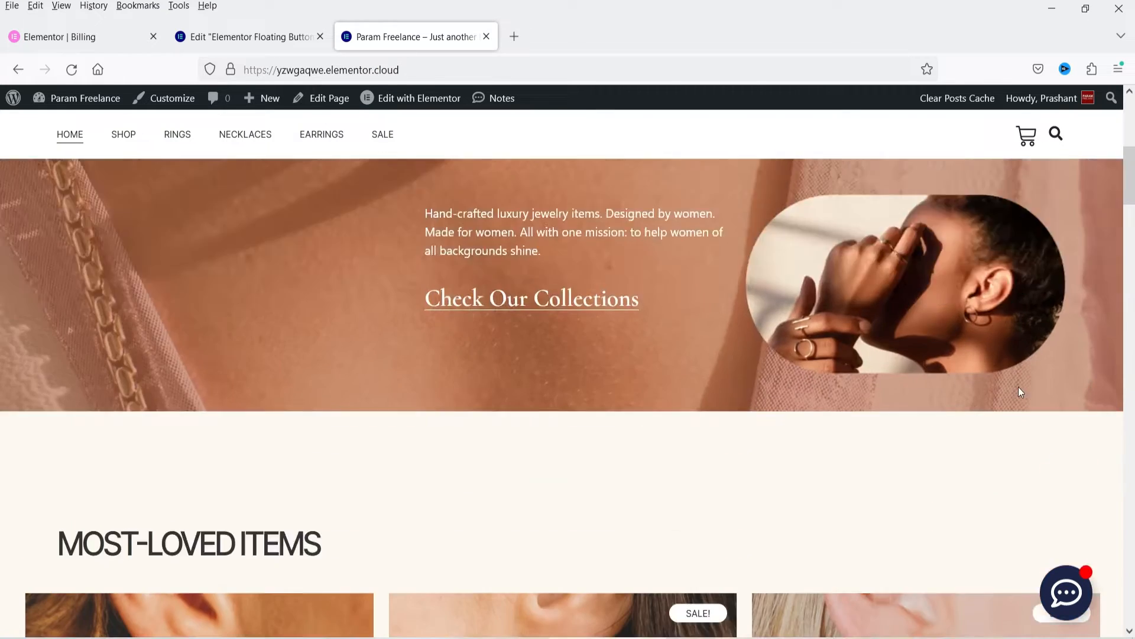
pyautogui.scroll(-8, 1009, 399)
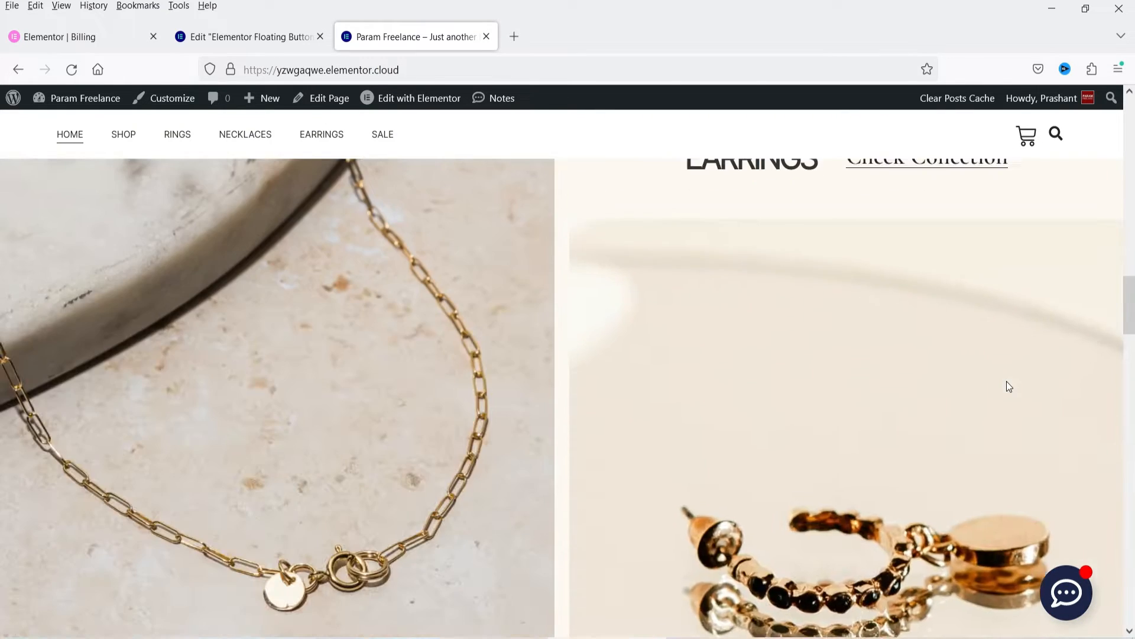
pyautogui.scroll(18, 1007, 385)
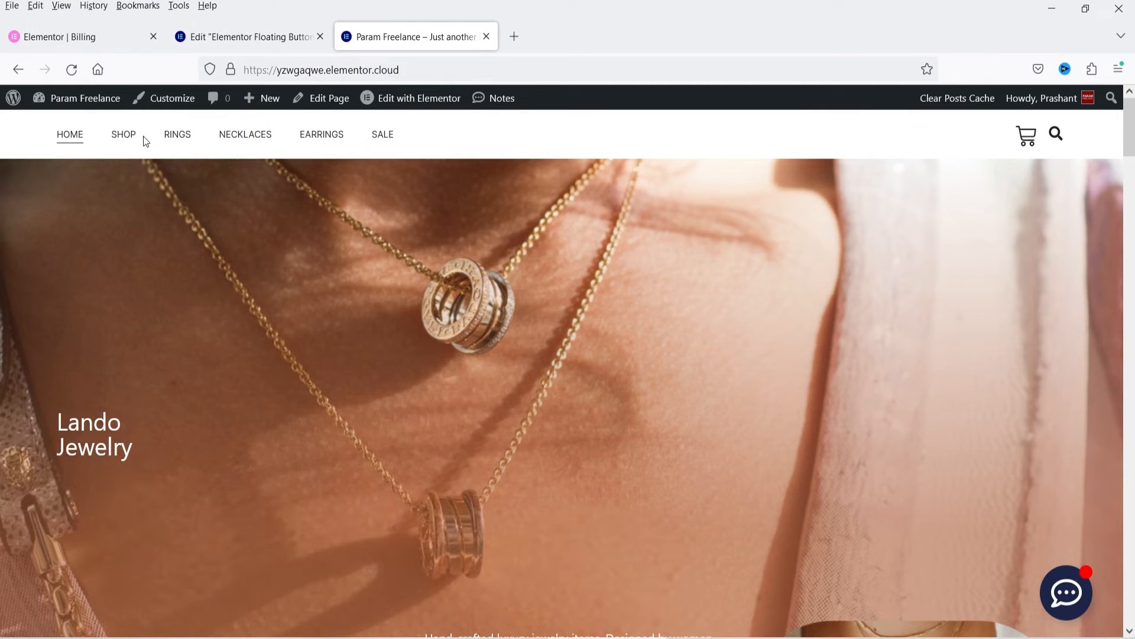
# Step: Open the Shop page and examine its floating assistance menu with the products in view
pyautogui.click(121, 146)
pyautogui.click(121, 146)
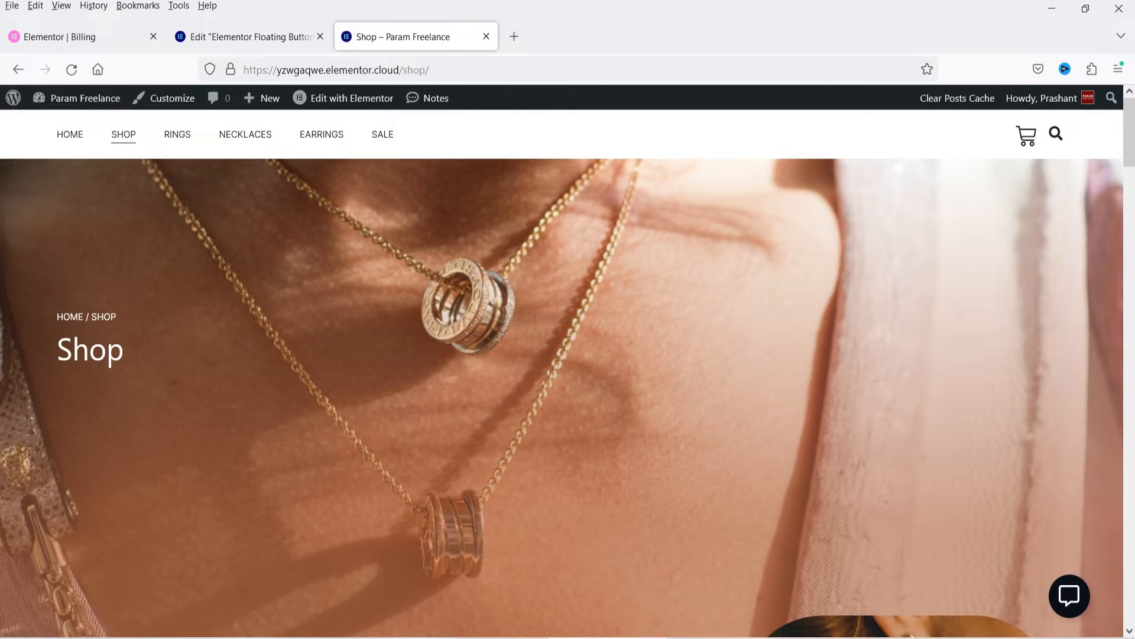
pyautogui.click(1071, 597)
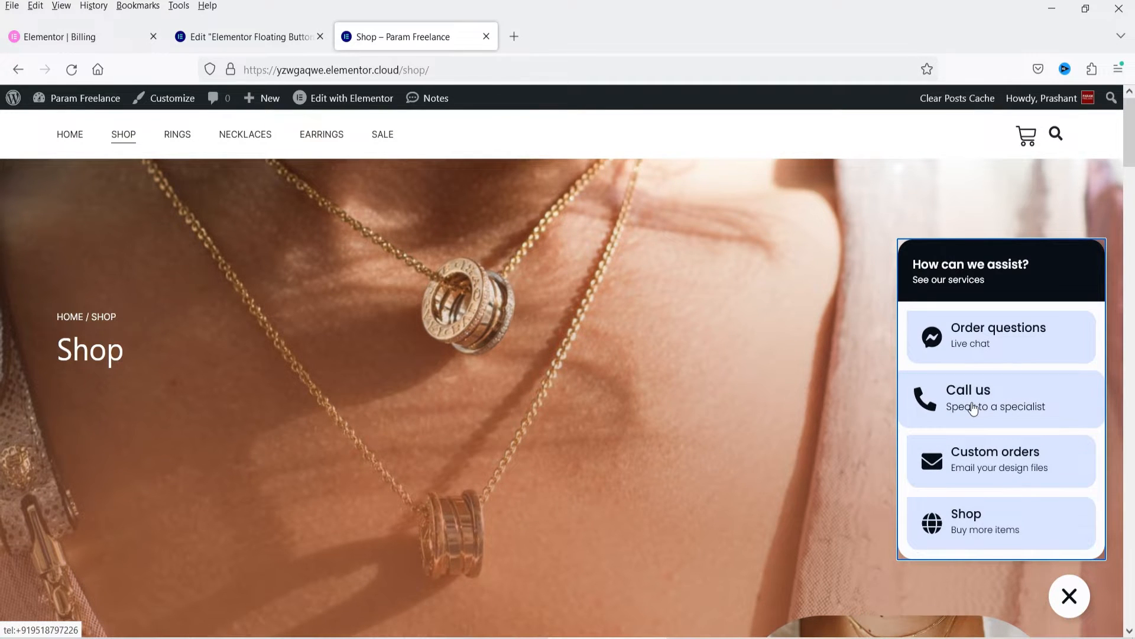
pyautogui.scroll(-10, 450, 331)
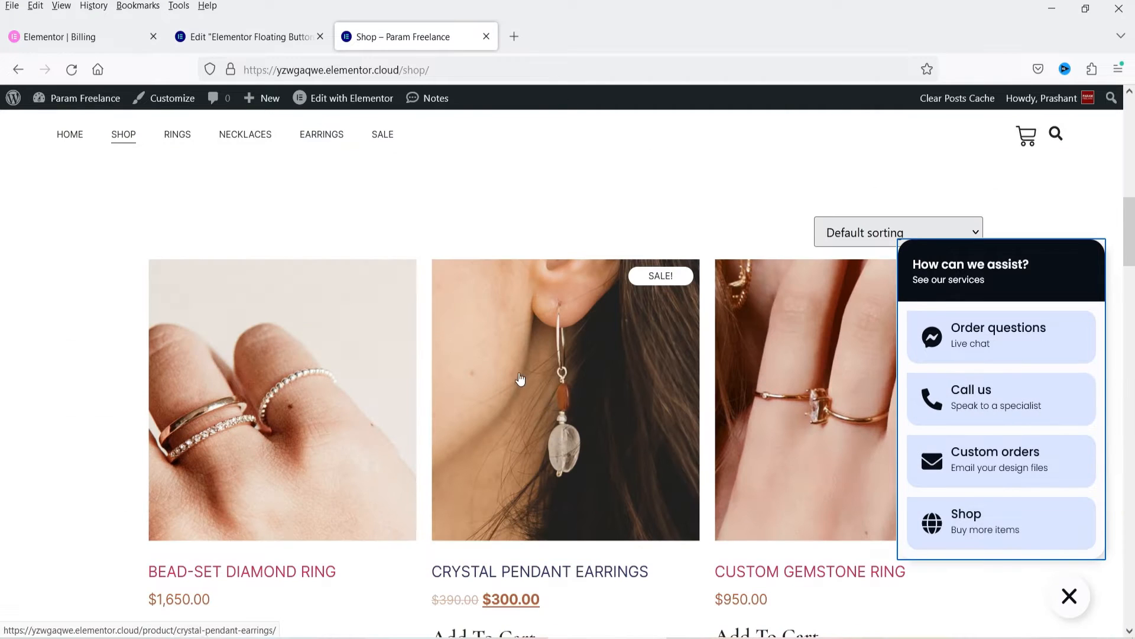
# Step: View the Crystal Pendant Earrings product page, expand its floating assistance menu and follow the menu's Shop link
pyautogui.click(521, 379)
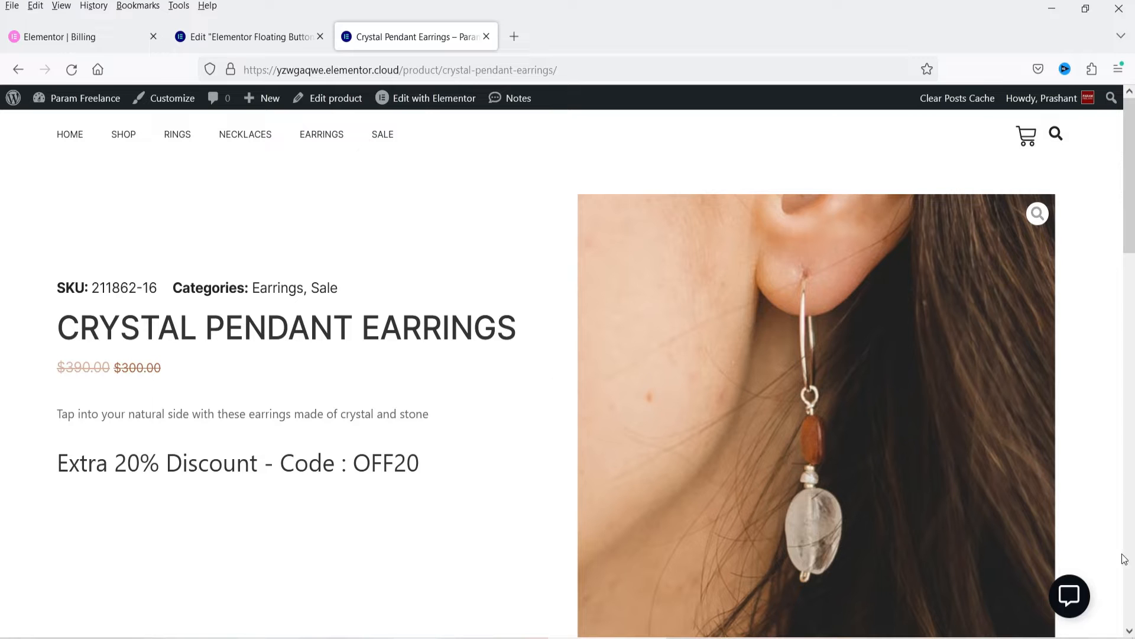
pyautogui.click(1071, 595)
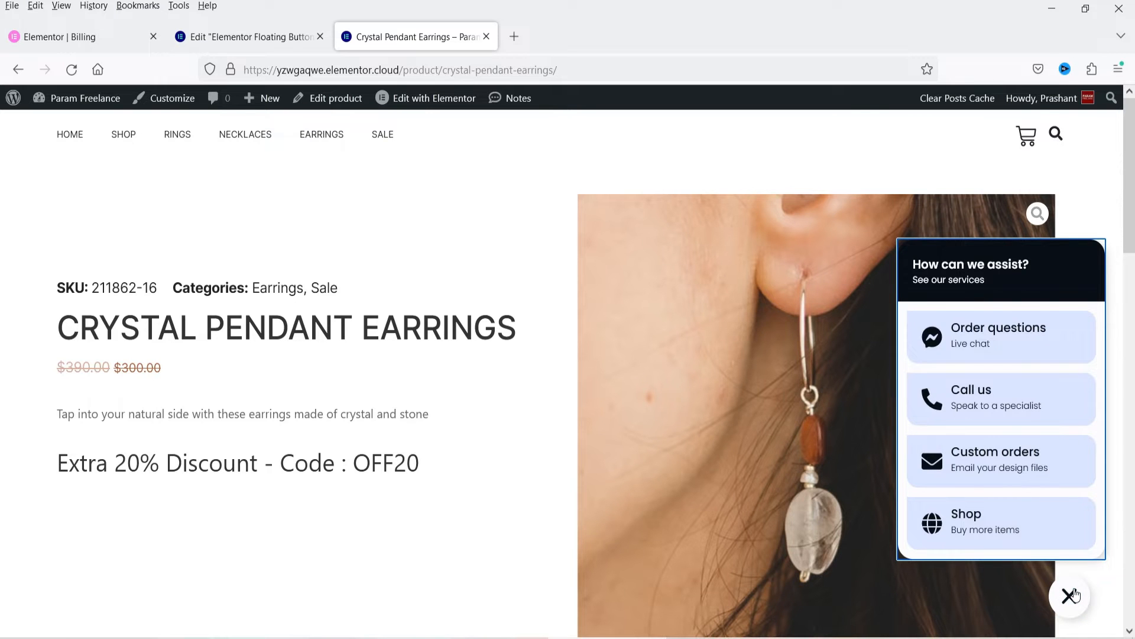
pyautogui.scroll(-10, 611, 301)
pyautogui.scroll(10, 577, 289)
pyautogui.click(965, 521)
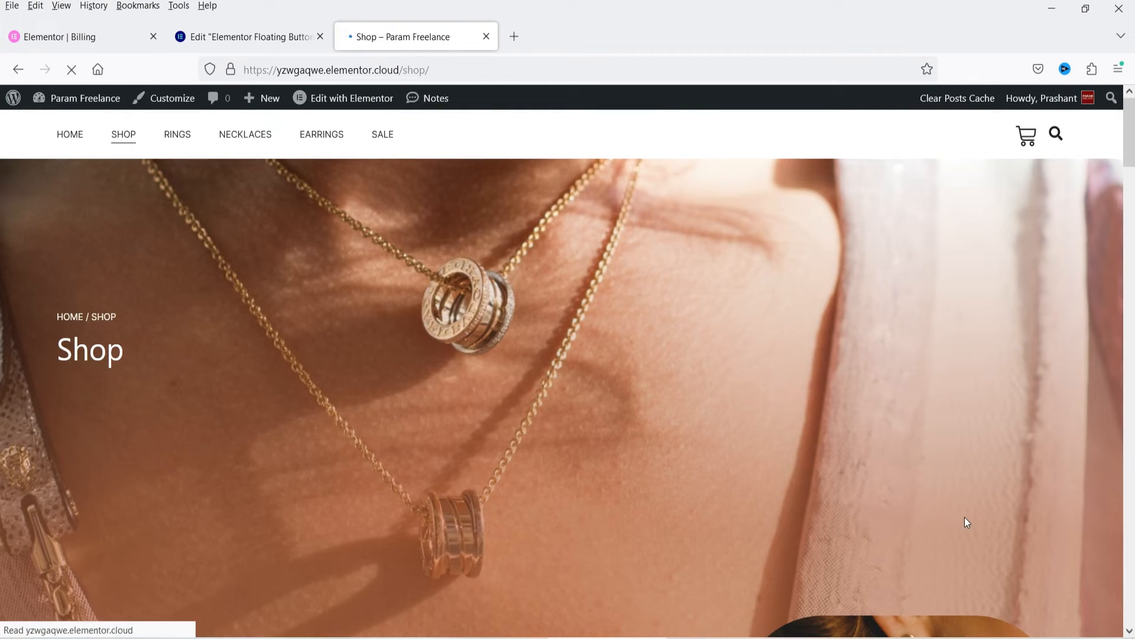
# Step: Go from the Shop page to the Contact Us page and expand its floating contact button
pyautogui.scroll(-5, 665, 253)
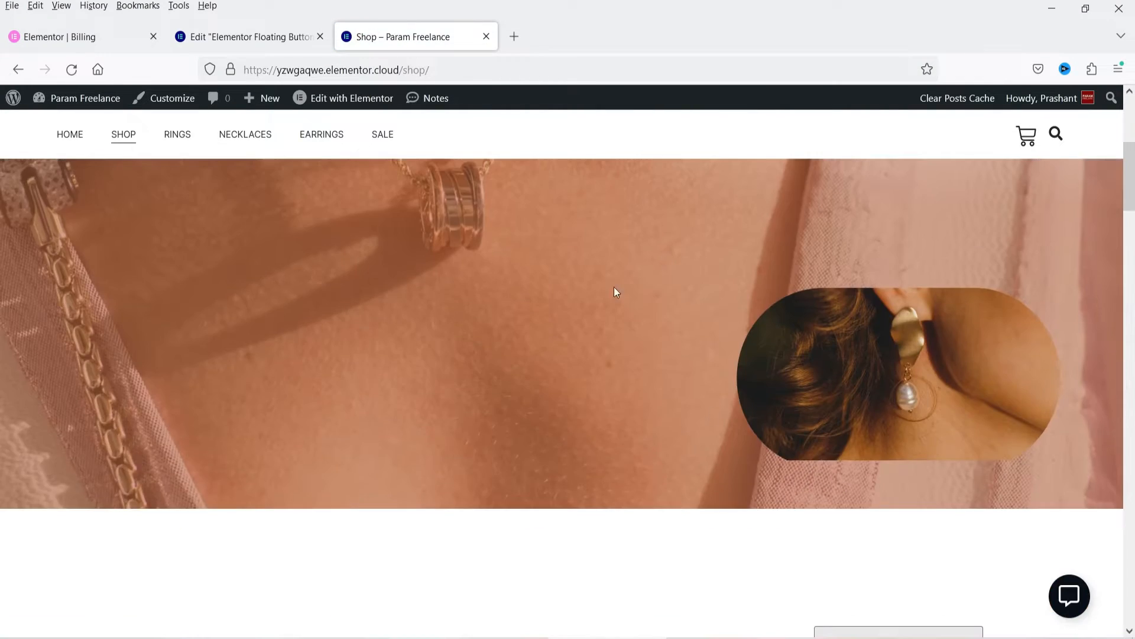
pyautogui.scroll(5, 454, 282)
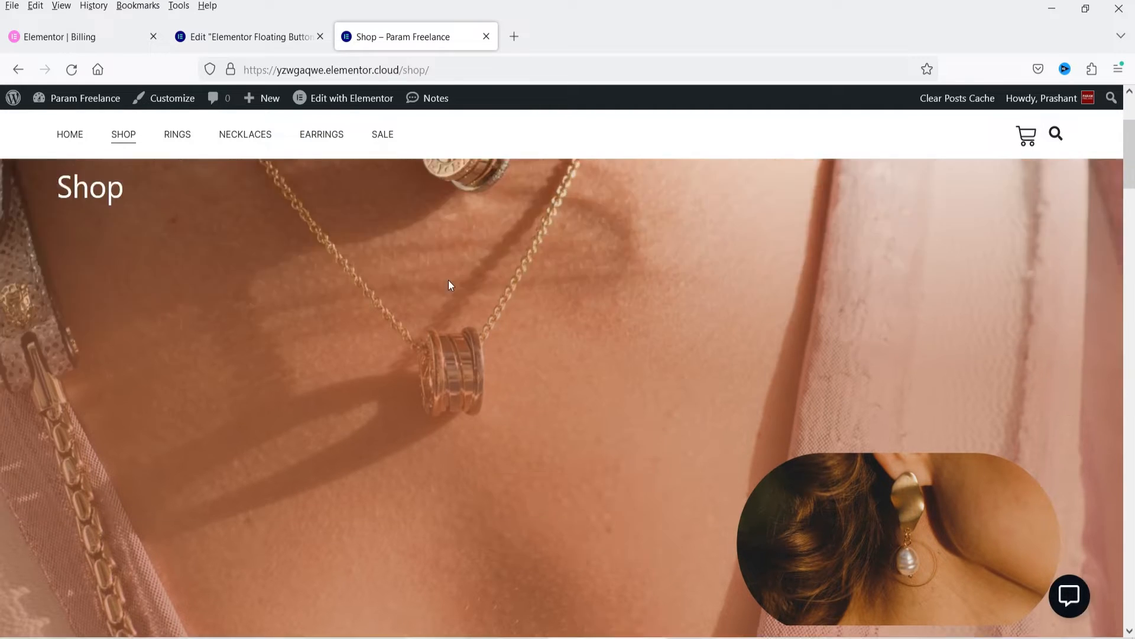
pyautogui.scroll(-15, 1, 243)
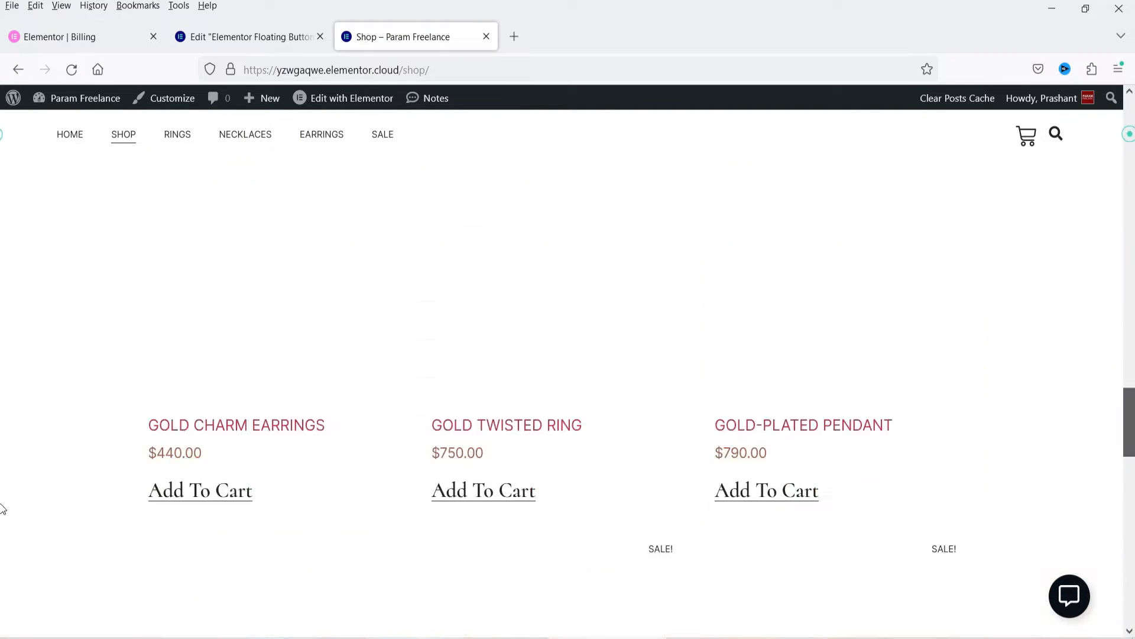
pyautogui.click(371, 547)
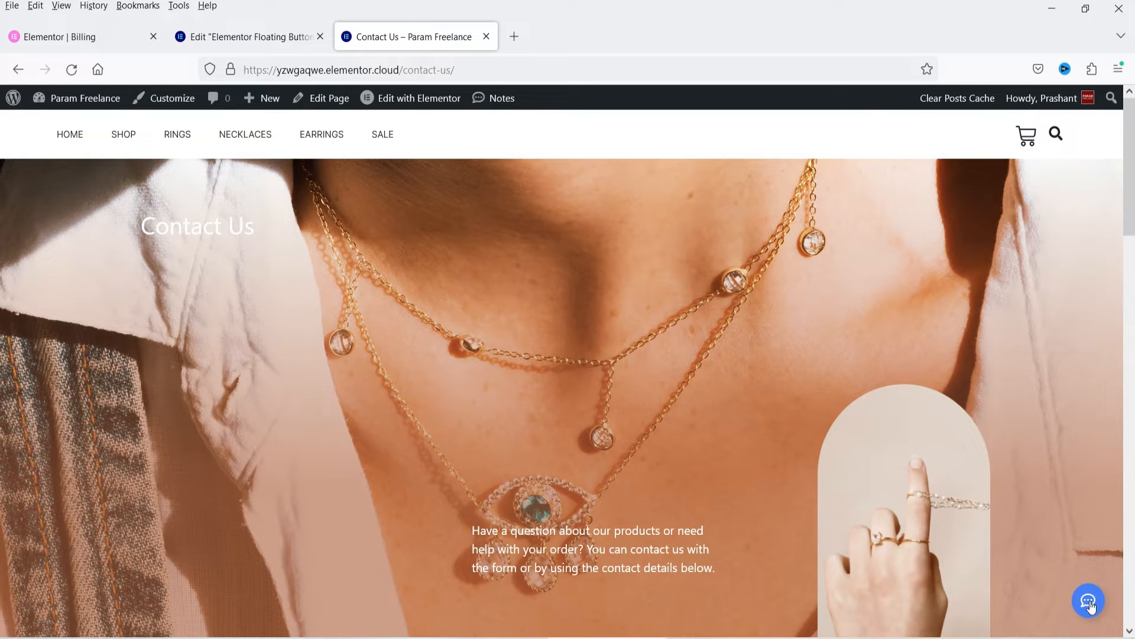
pyautogui.click(1087, 609)
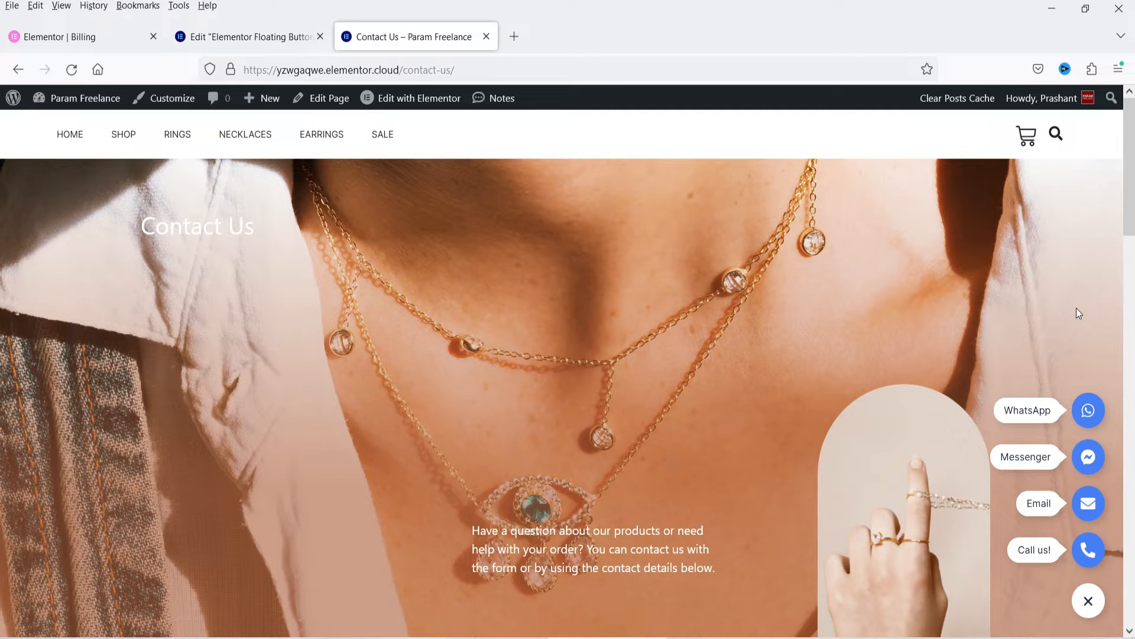
# Step: Switch to the Elementor editor and browse the Floating Buttons template library
pyautogui.click(201, 35)
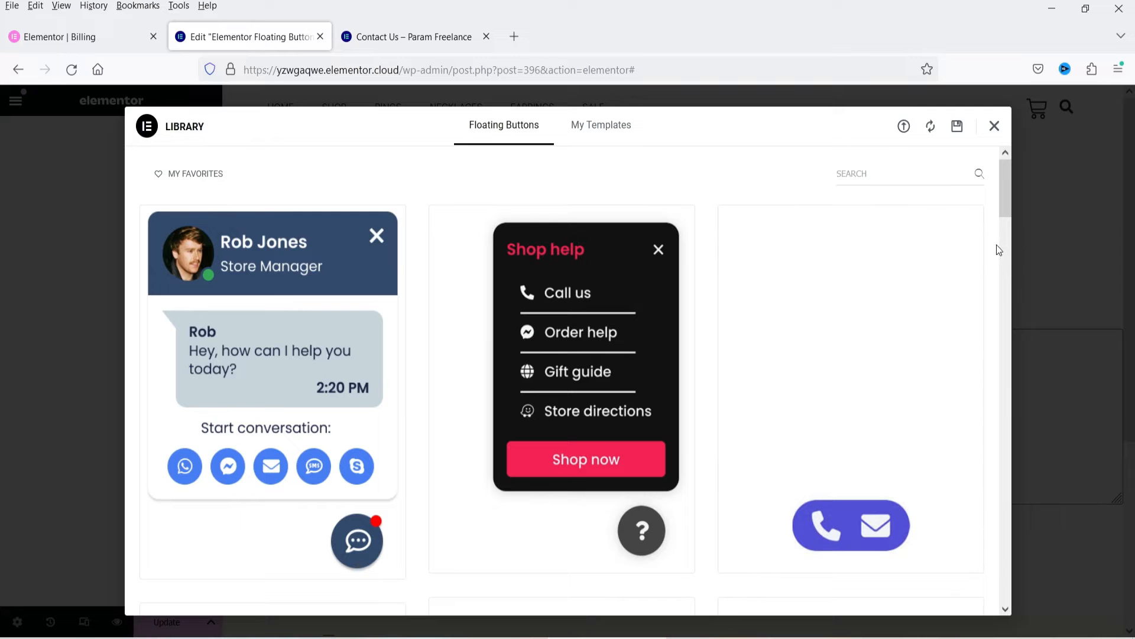
pyautogui.scroll(-6, 994, 251)
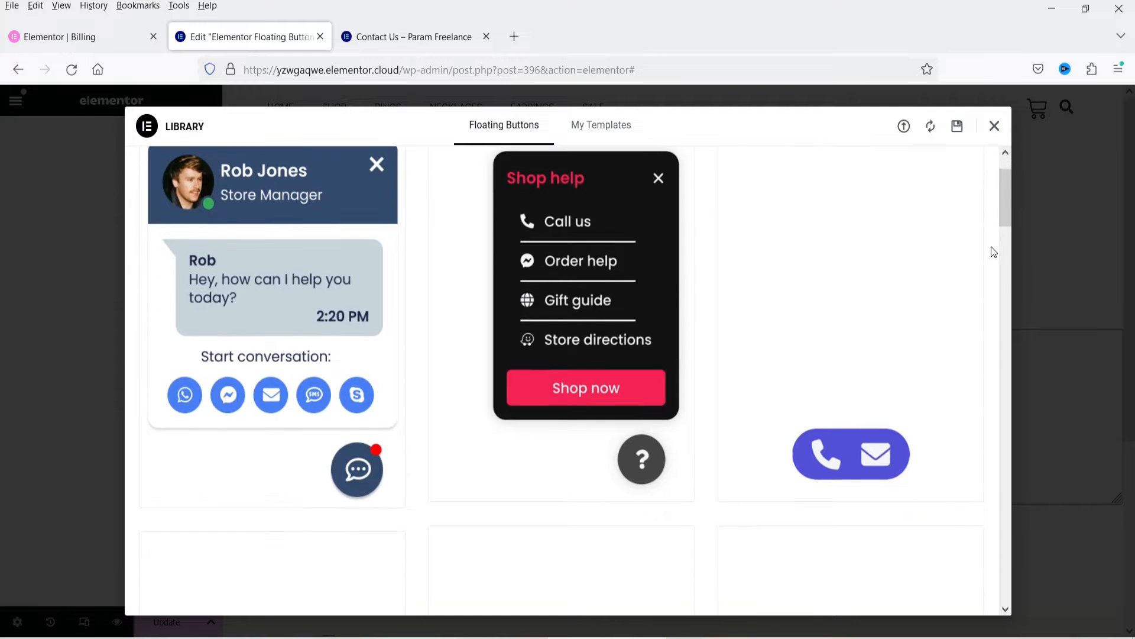
pyautogui.scroll(-3, 994, 250)
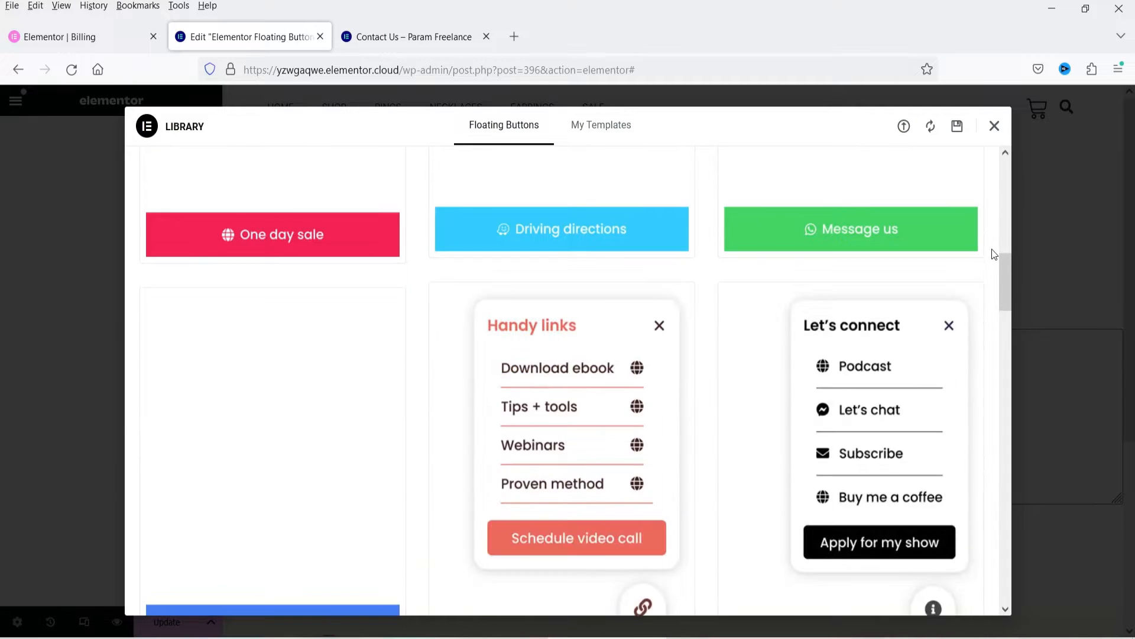
pyautogui.scroll(-1, 992, 310)
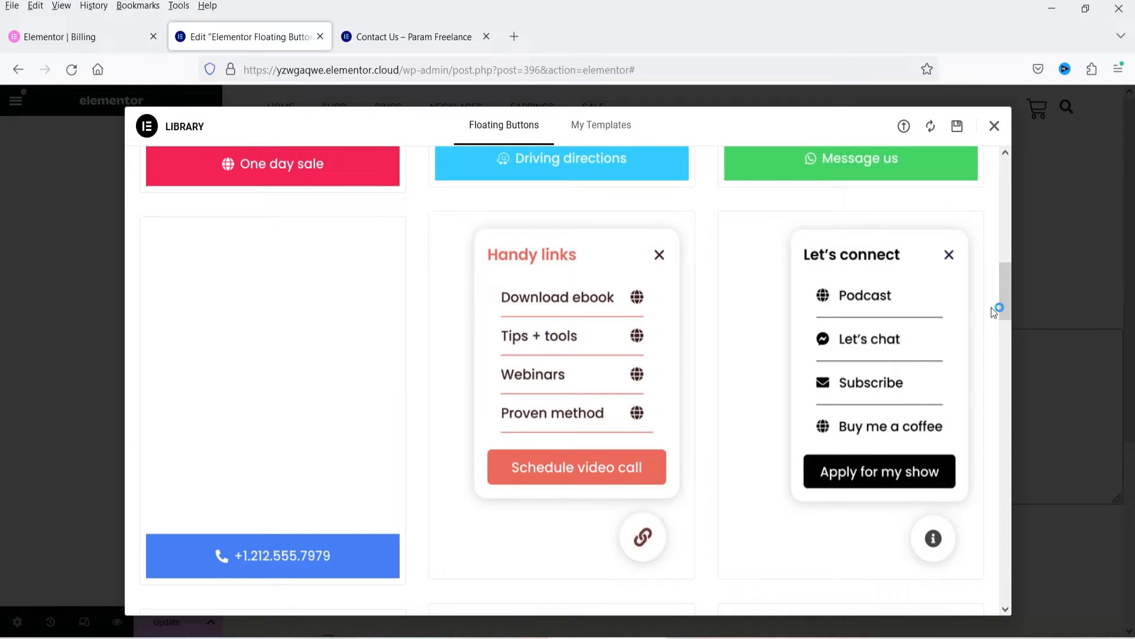
pyautogui.scroll(-4, 993, 309)
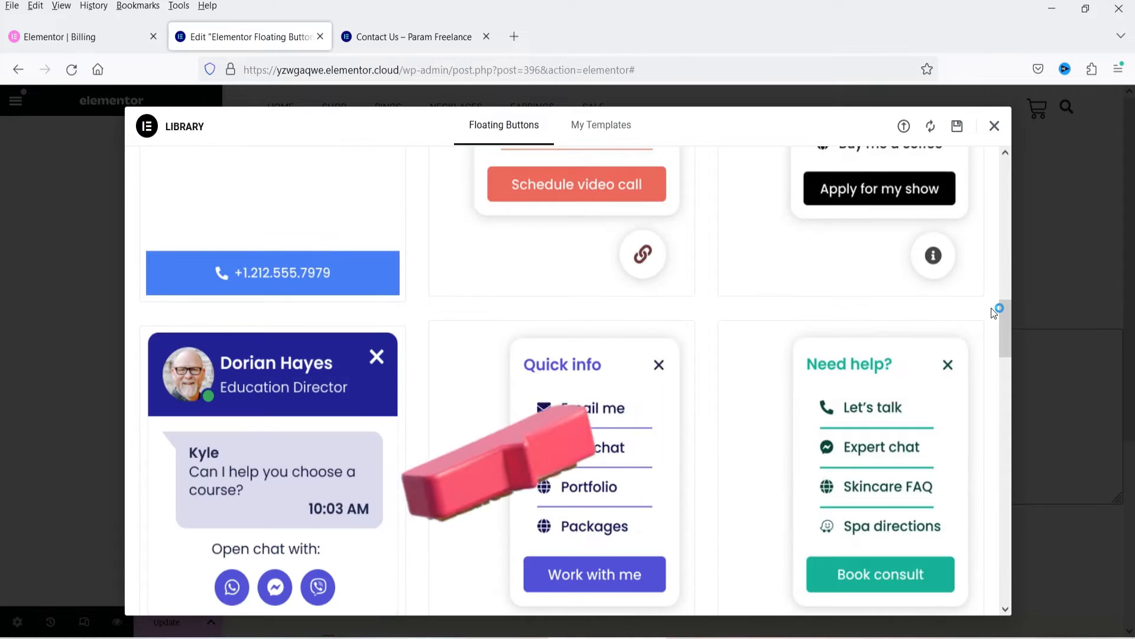
pyautogui.scroll(-4, 994, 308)
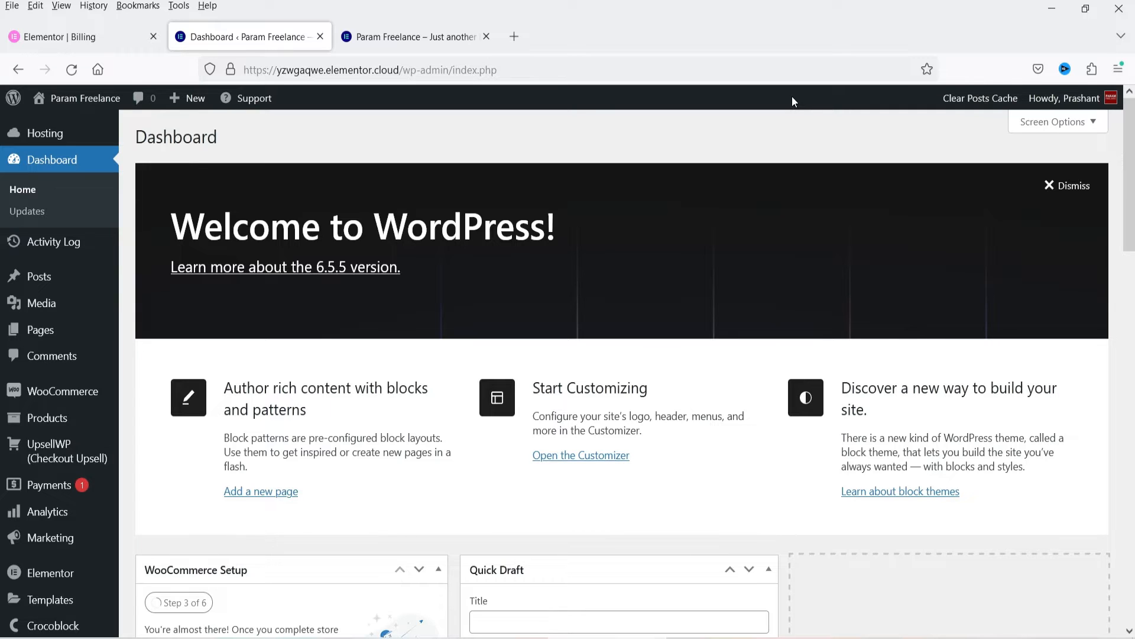
# Step: Open the site's installed plugins list to check the Elementor and Elementor Pro versions
pyautogui.scroll(-4, 641, 229)
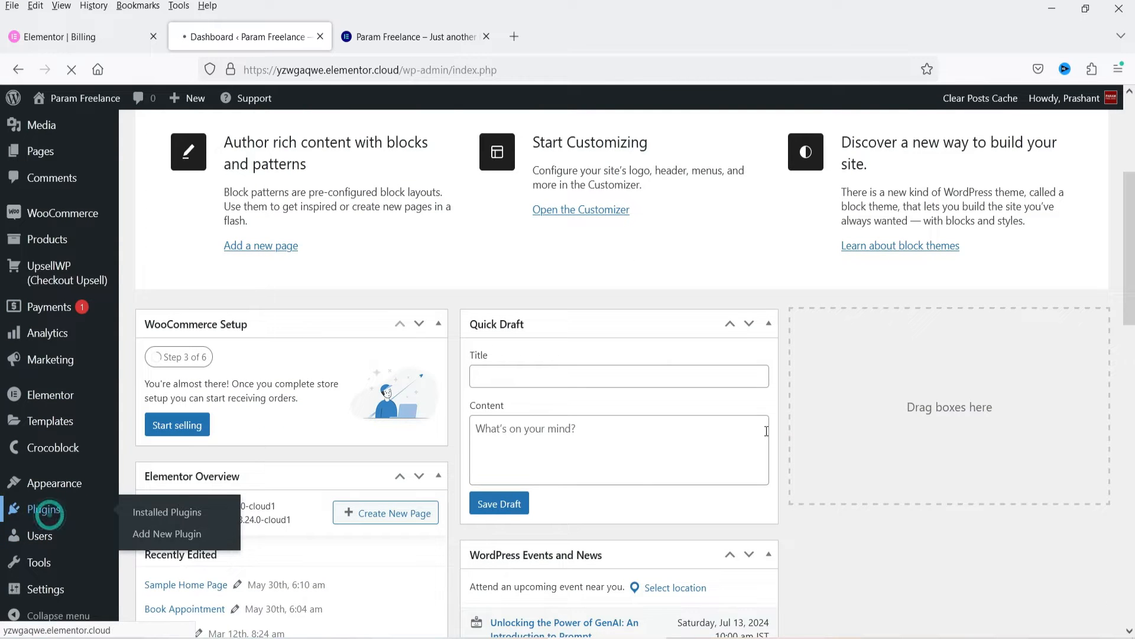
pyautogui.click(51, 508)
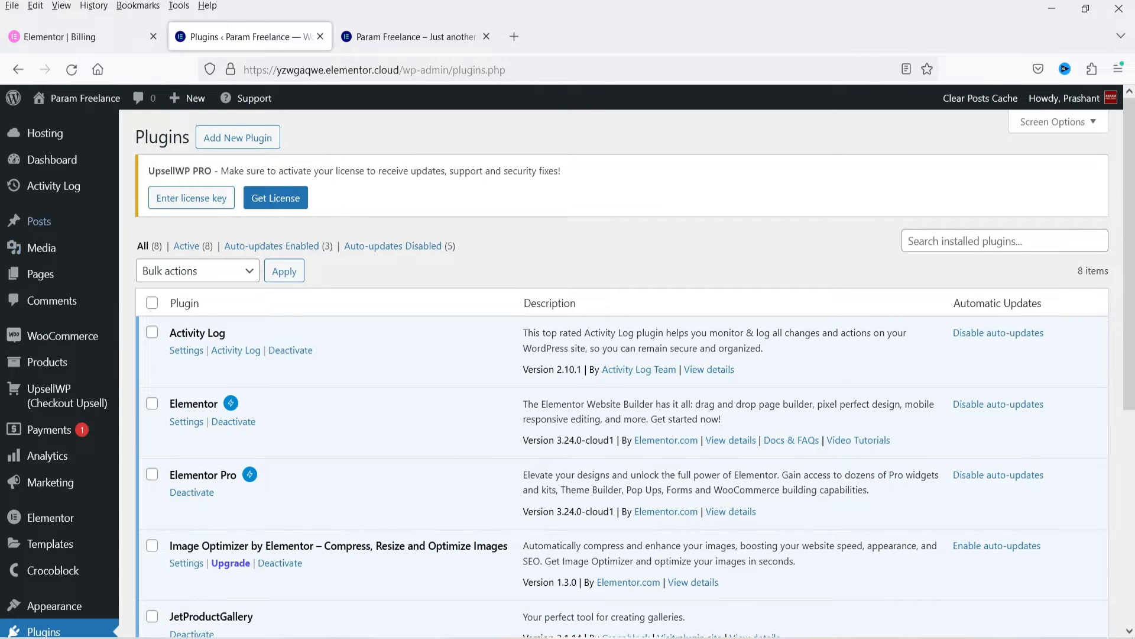
# Step: Set the Floating Buttons experiment to Active in Elementor's Features settings and save the changes
pyautogui.moveTo(88, 515)
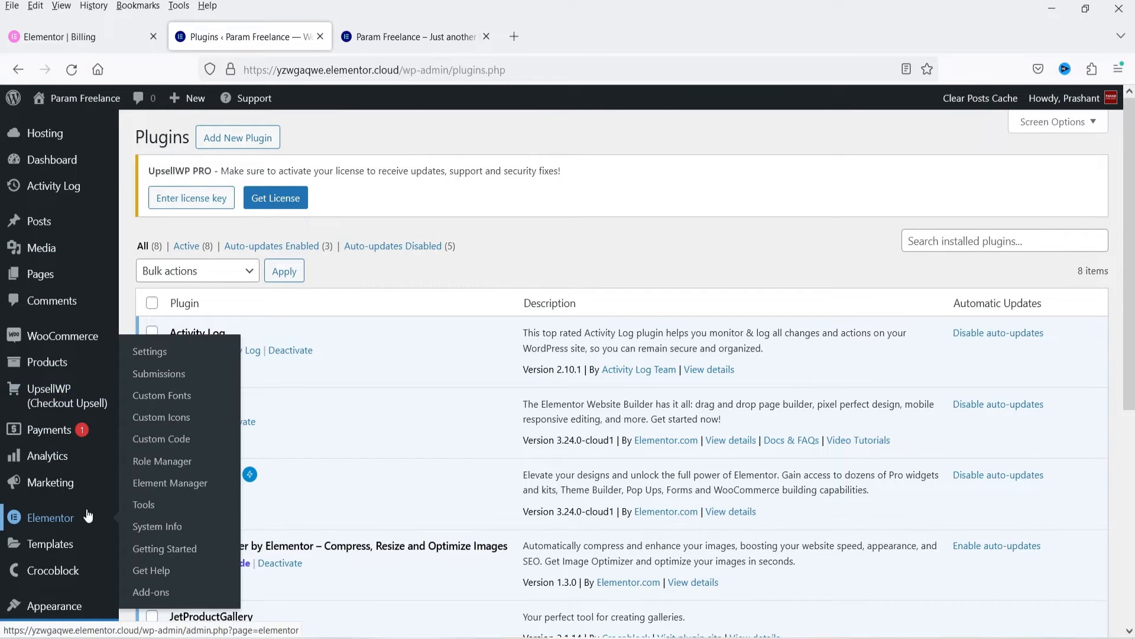
pyautogui.click(152, 354)
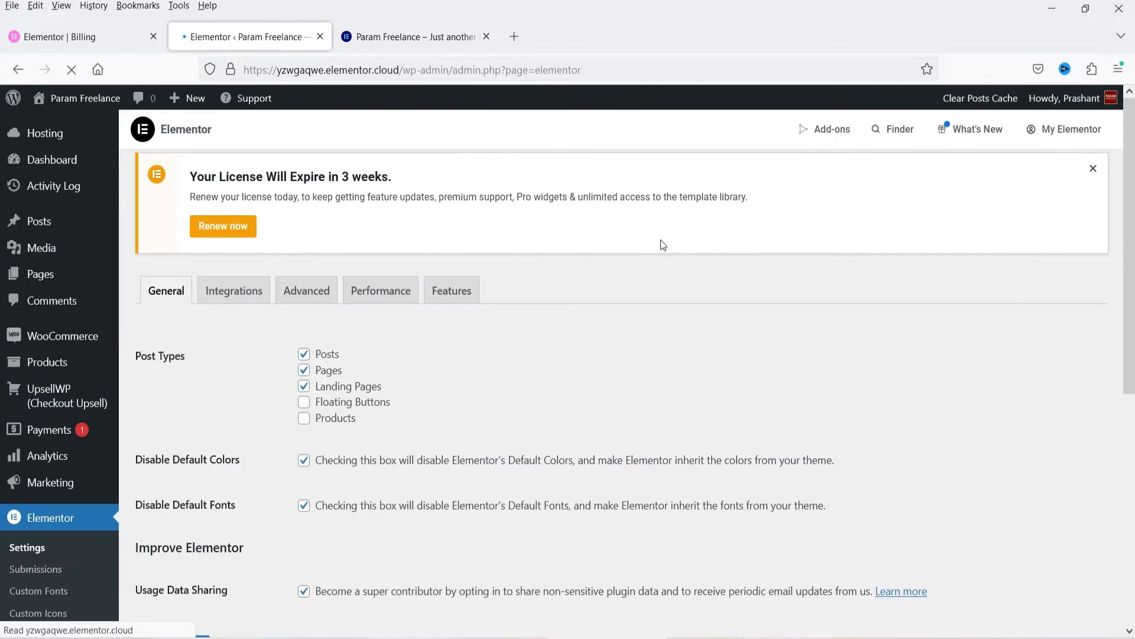
pyautogui.click(468, 313)
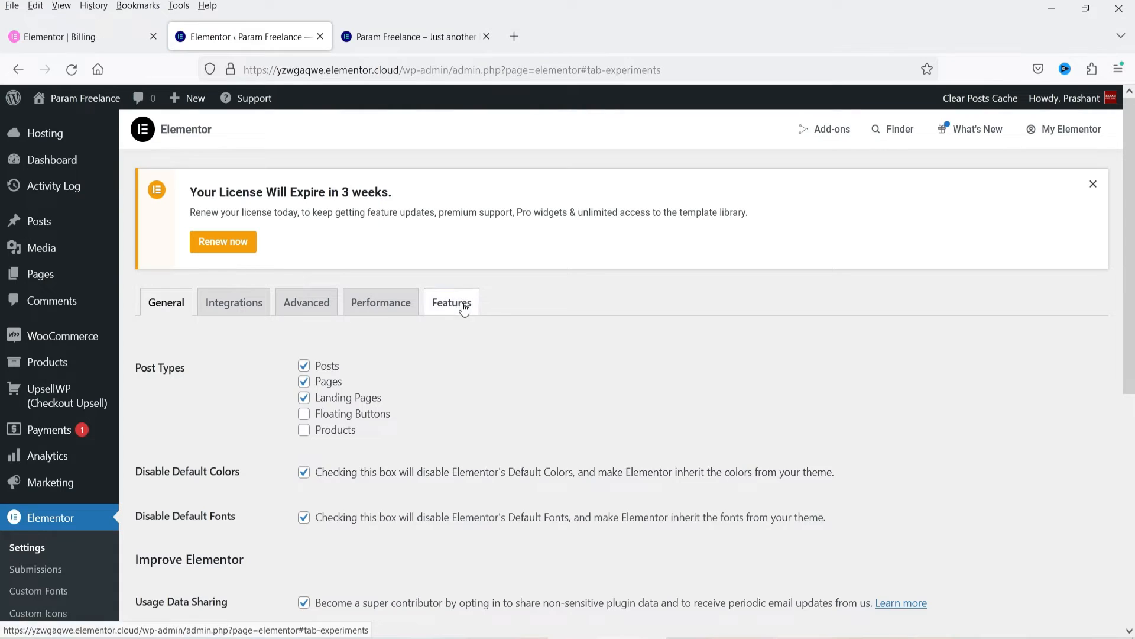
pyautogui.scroll(-3, 673, 322)
pyautogui.scroll(-3, 396, 253)
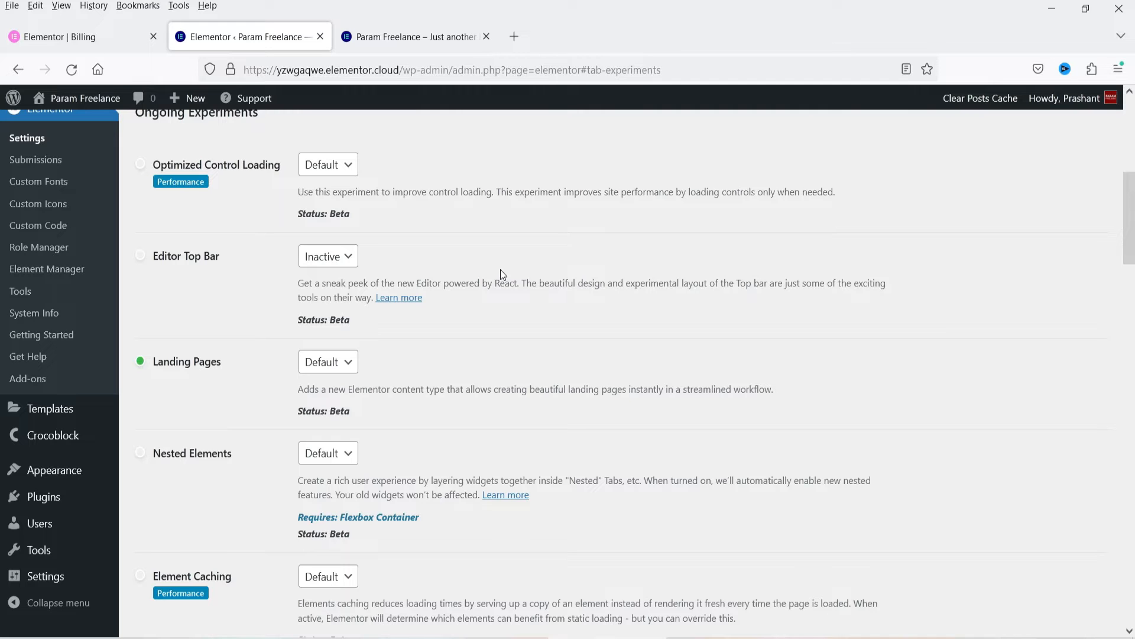
pyautogui.scroll(-5, 503, 272)
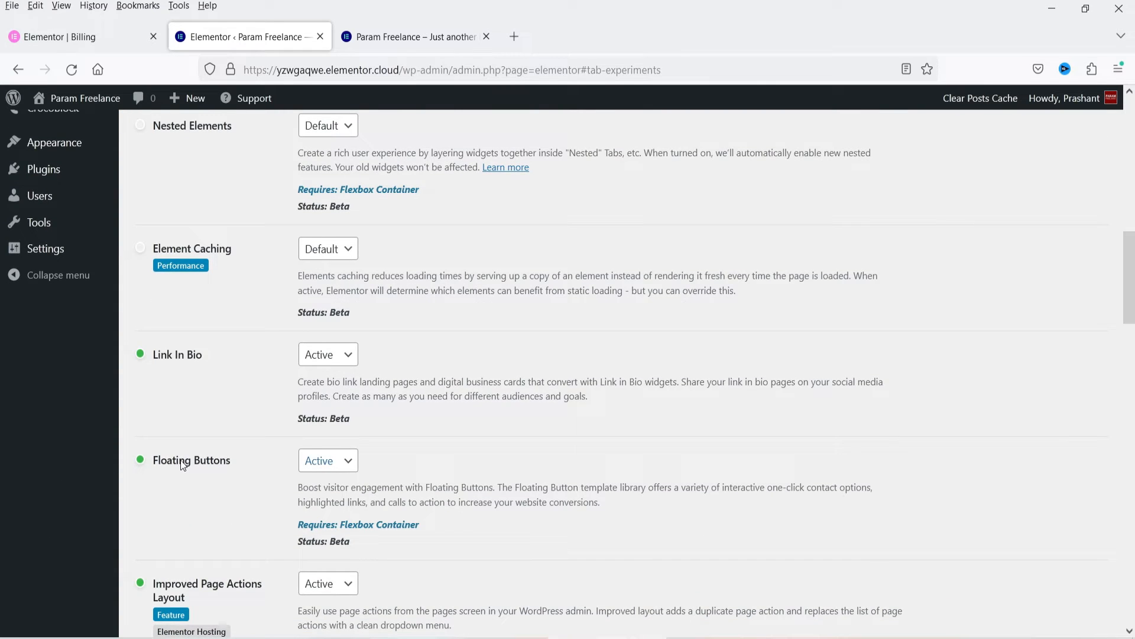
pyautogui.click(333, 469)
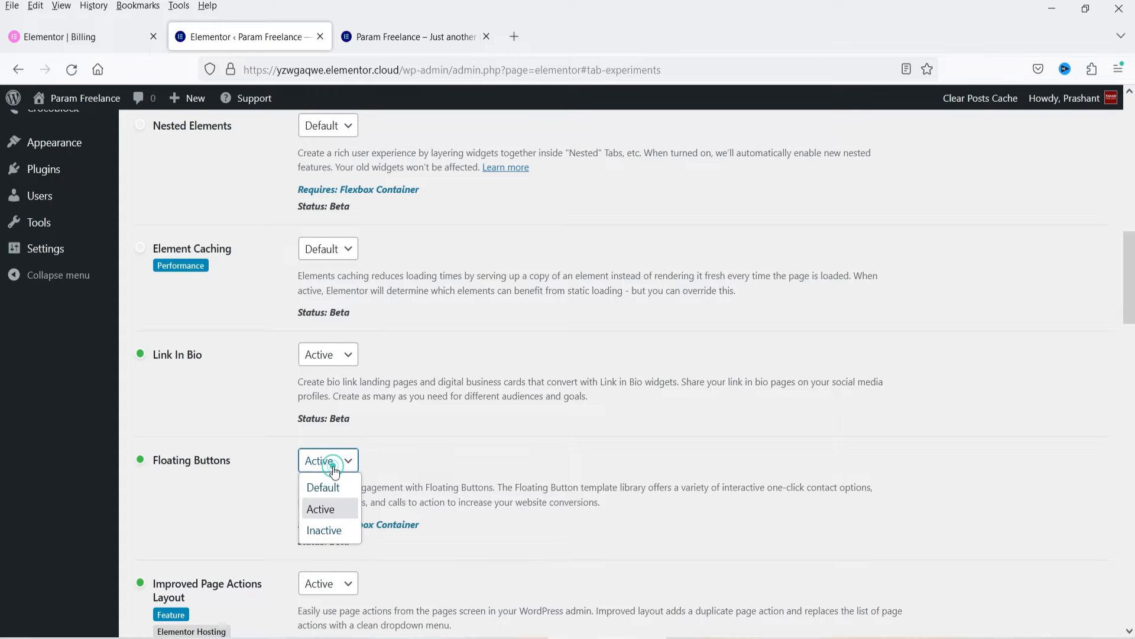
pyautogui.click(333, 518)
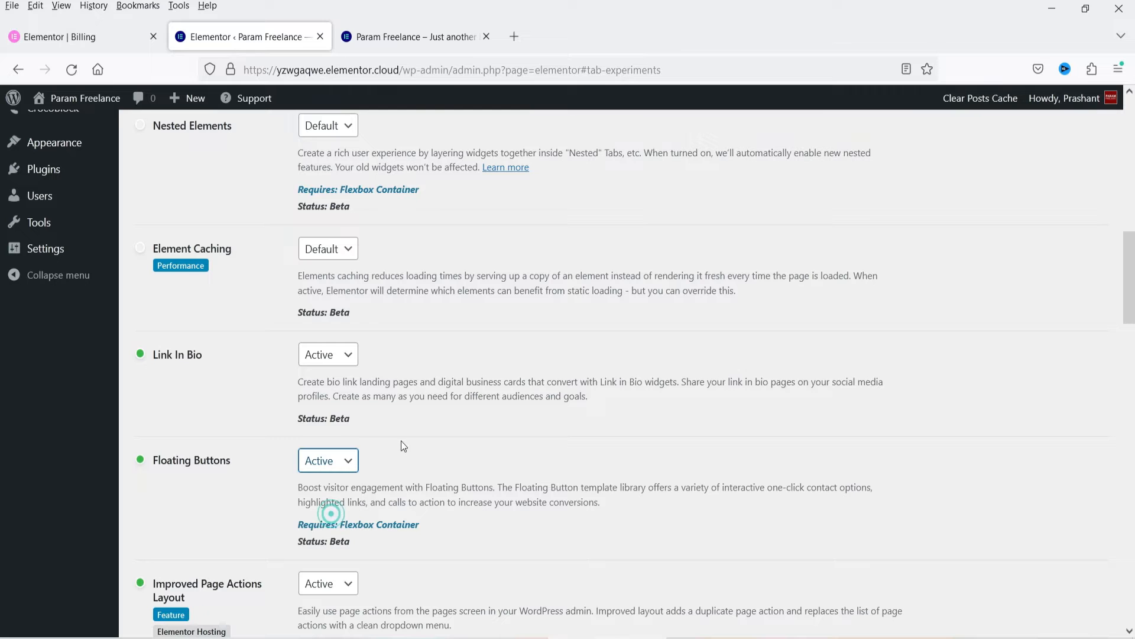
pyautogui.scroll(-15, 543, 363)
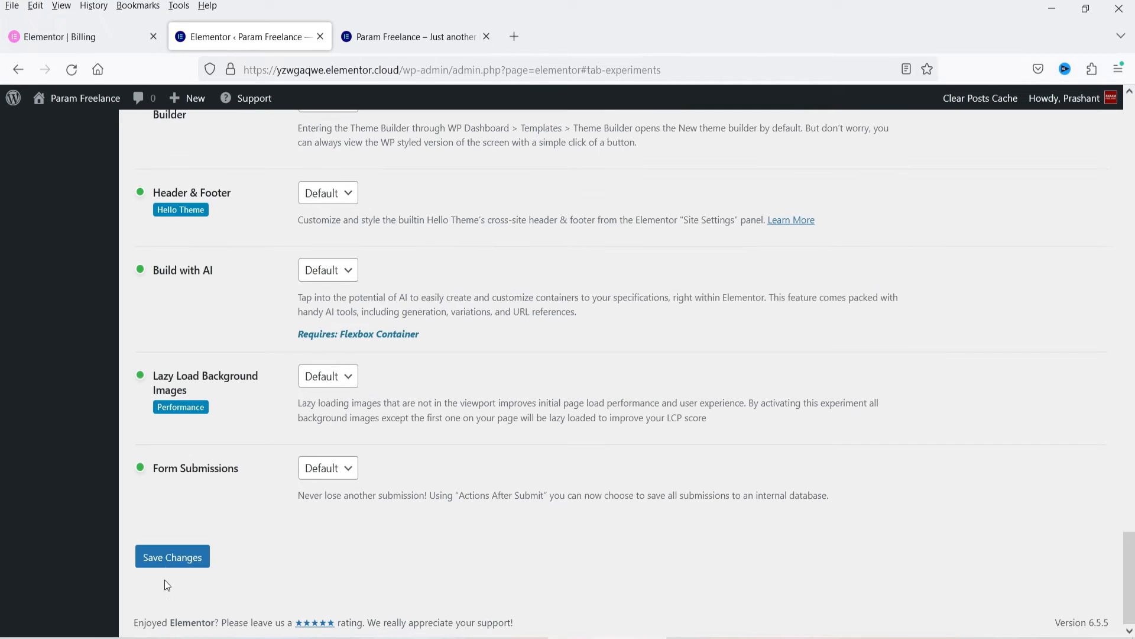
pyautogui.click(164, 561)
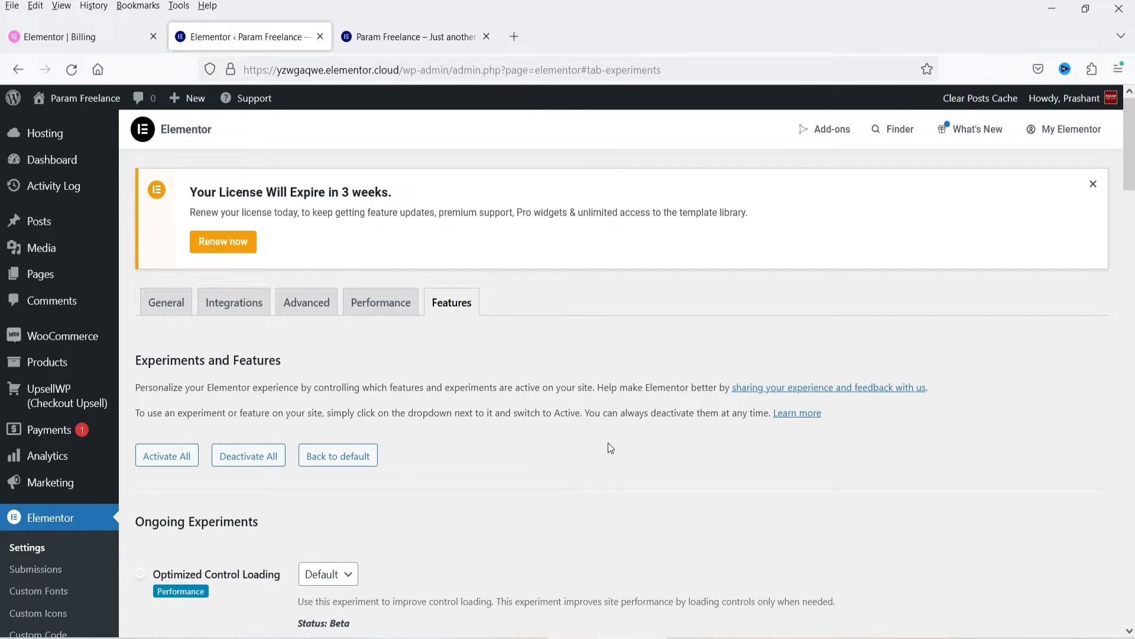
# Step: Review the Floating Buttons entry in the Features settings, including its development status line
pyautogui.scroll(-6, 544, 427)
pyautogui.scroll(-3, 541, 427)
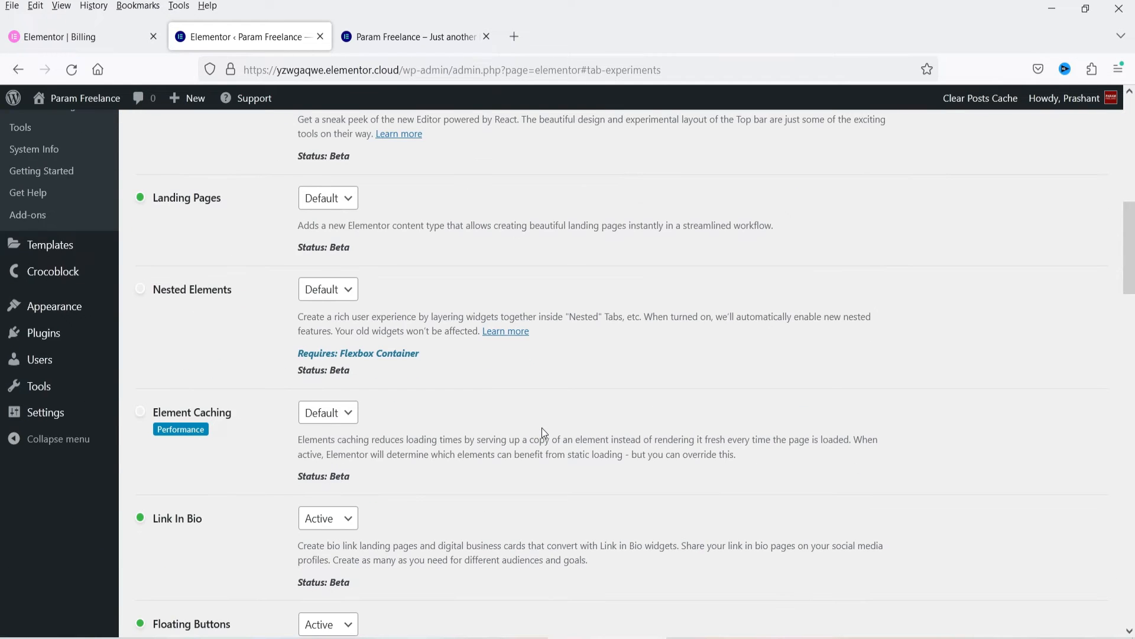
pyautogui.scroll(-4, 542, 428)
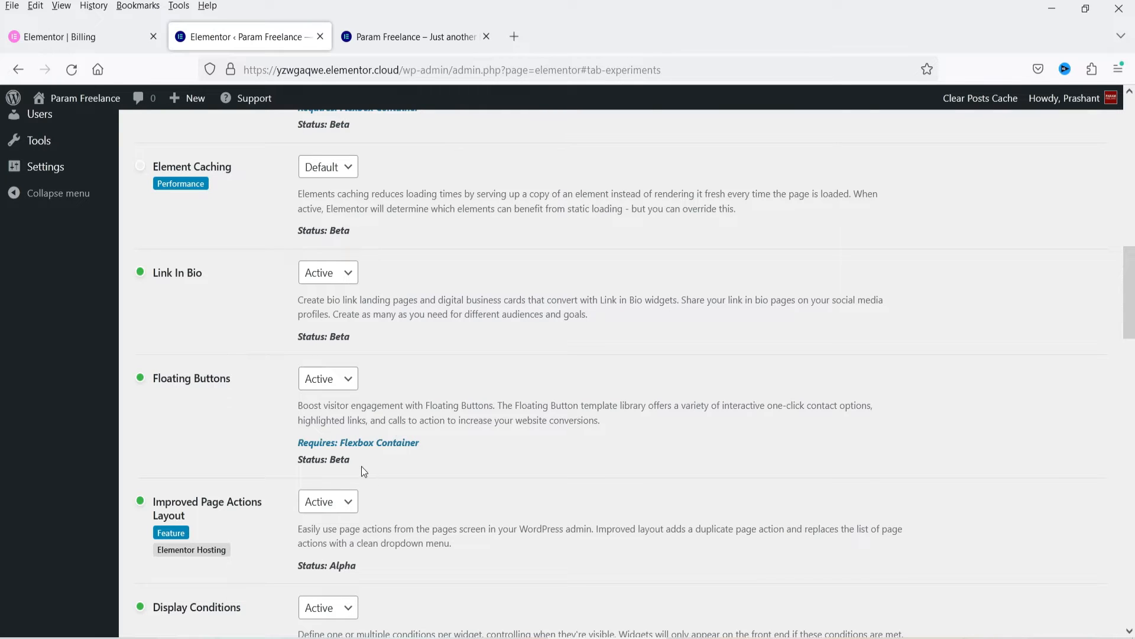
pyautogui.moveTo(362, 466); pyautogui.dragTo(298, 464)
pyautogui.click(424, 465)
pyautogui.scroll(5, 795, 450)
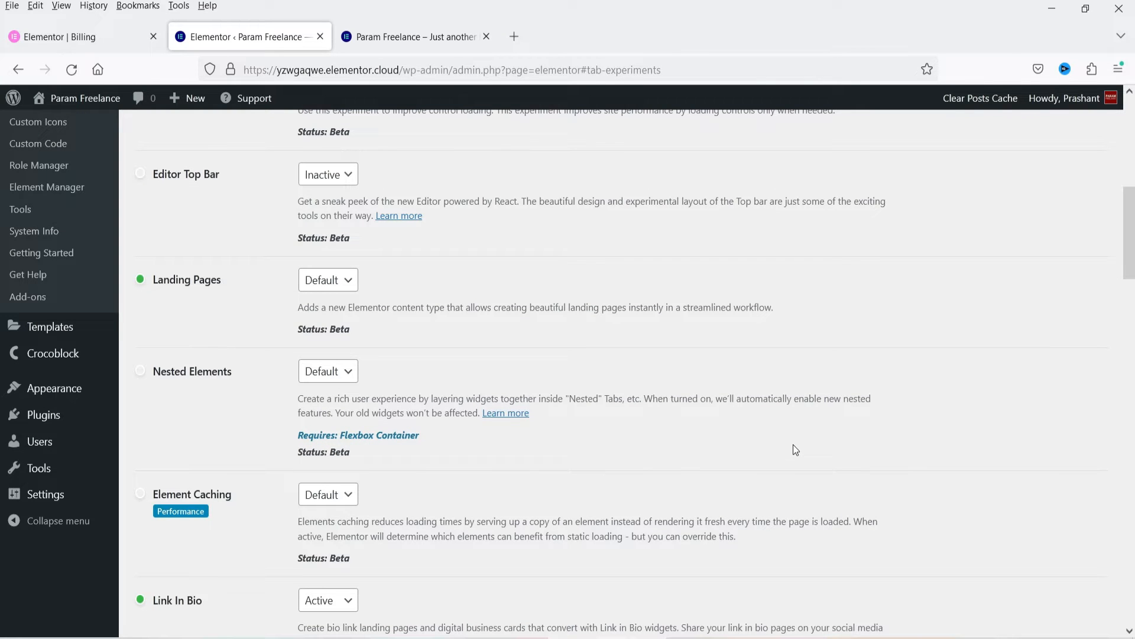
# Step: Add a new Floating Buttons template from the site's Templates section
pyautogui.moveTo(52, 336)
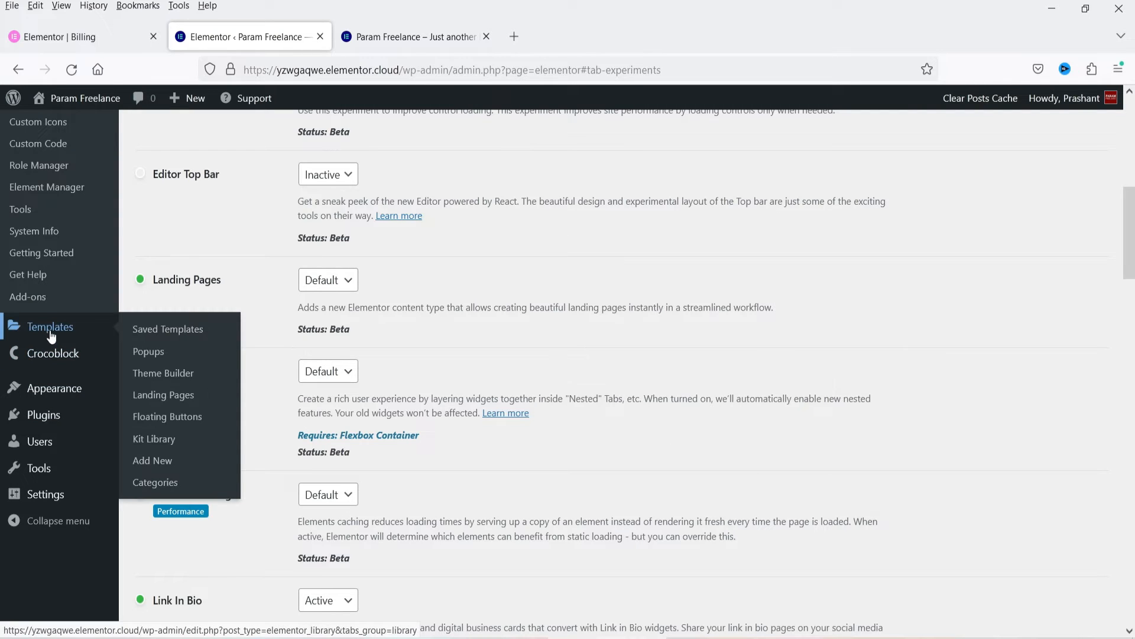
pyautogui.click(175, 418)
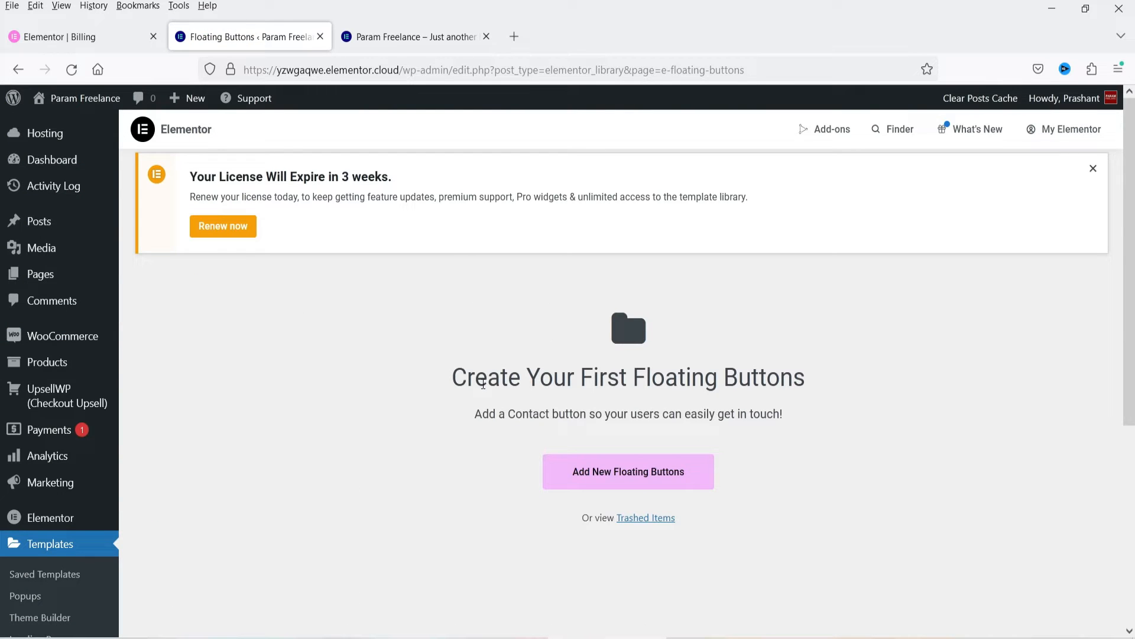
pyautogui.click(638, 476)
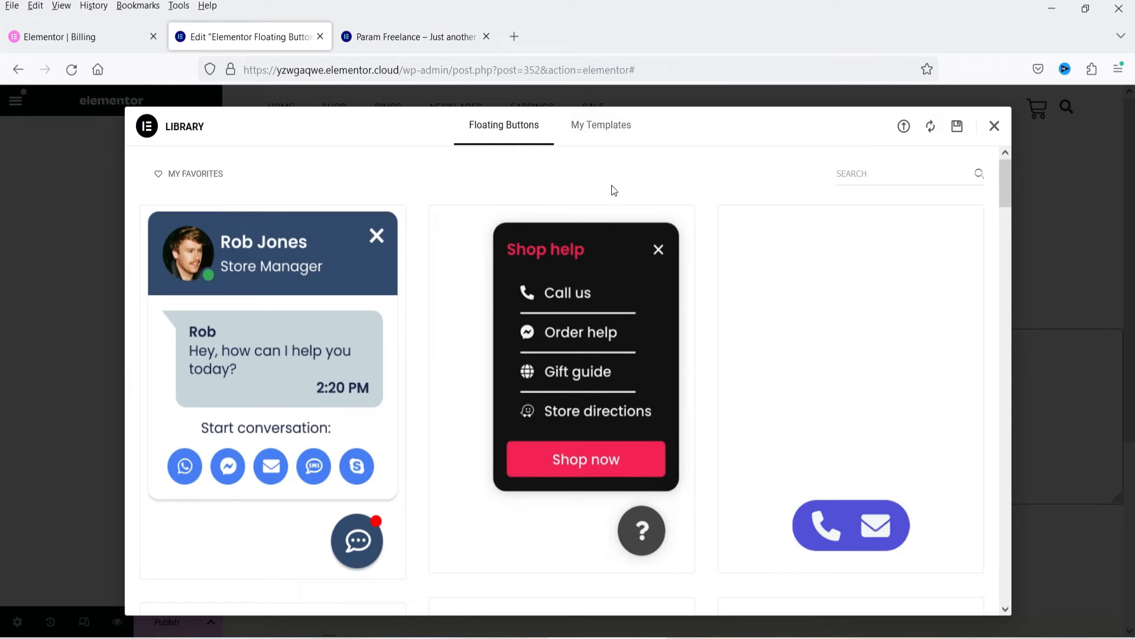
# Step: Examine the available designs in the Floating Buttons library, from single call-to-action bars to multi-link help panels
pyautogui.moveTo(887, 363)
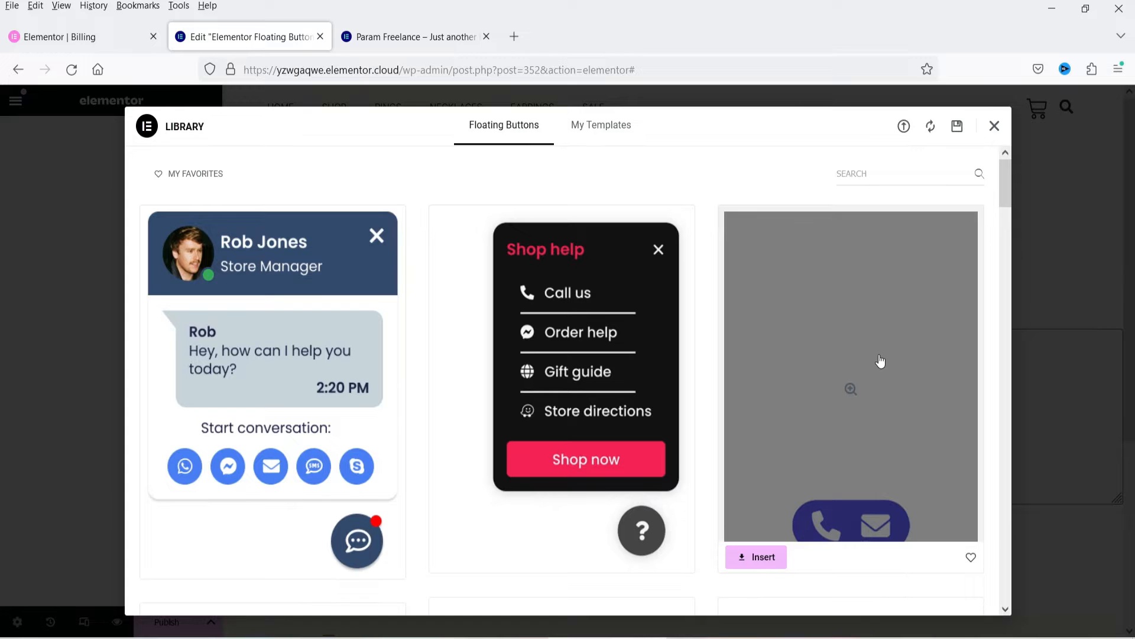
pyautogui.scroll(-5, 491, 349)
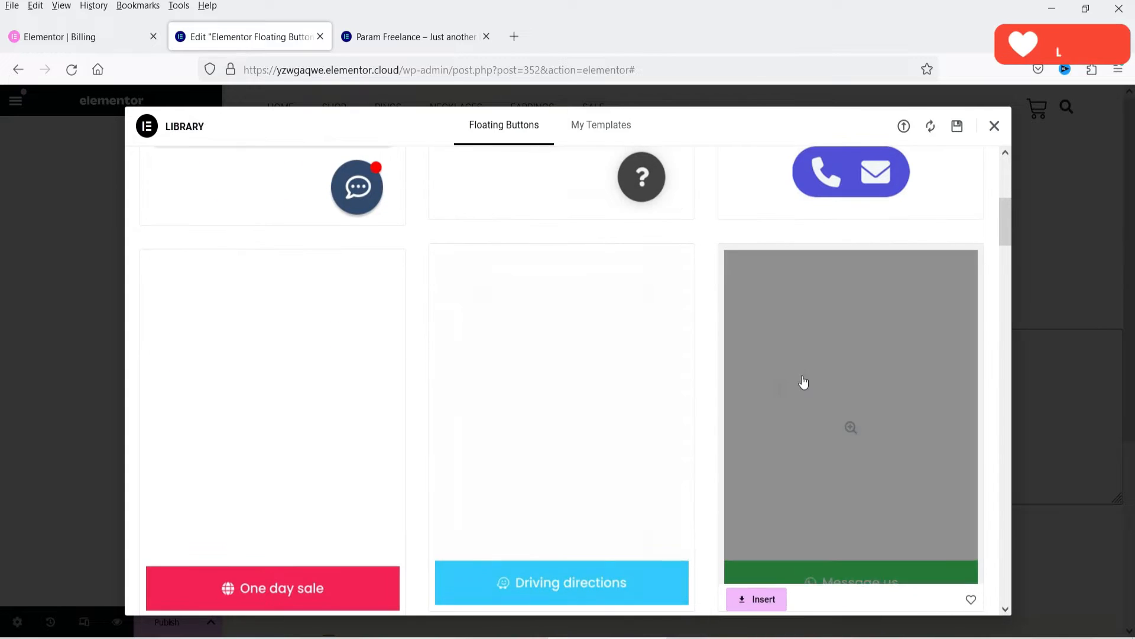
pyautogui.scroll(-2, 810, 381)
pyautogui.moveTo(222, 465)
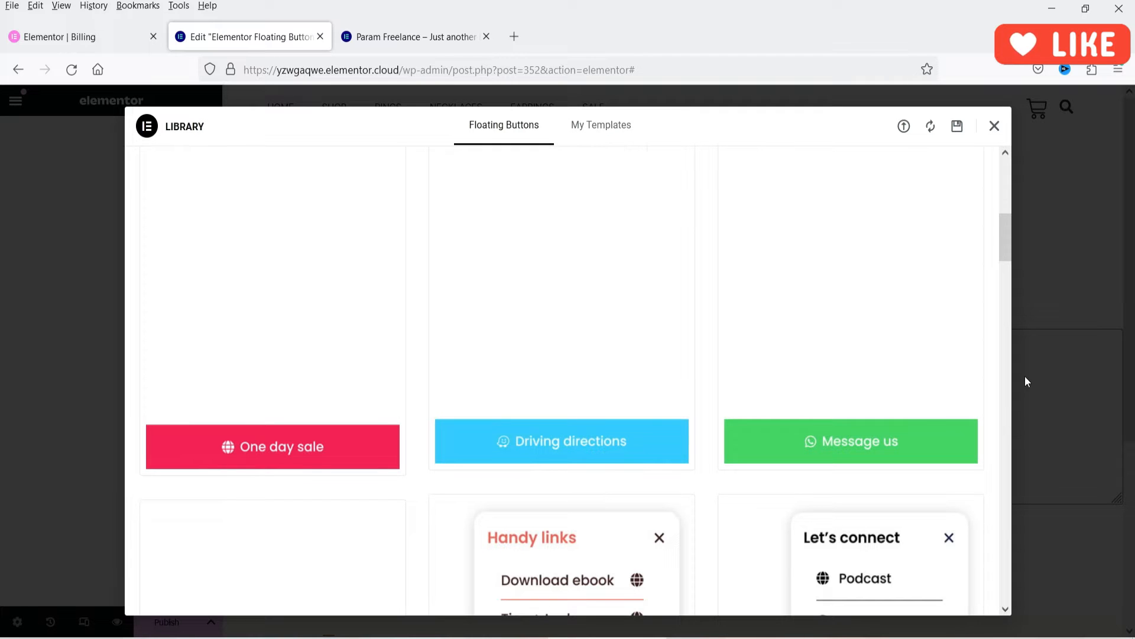
pyautogui.scroll(-1, 981, 335)
pyautogui.scroll(-2, 982, 336)
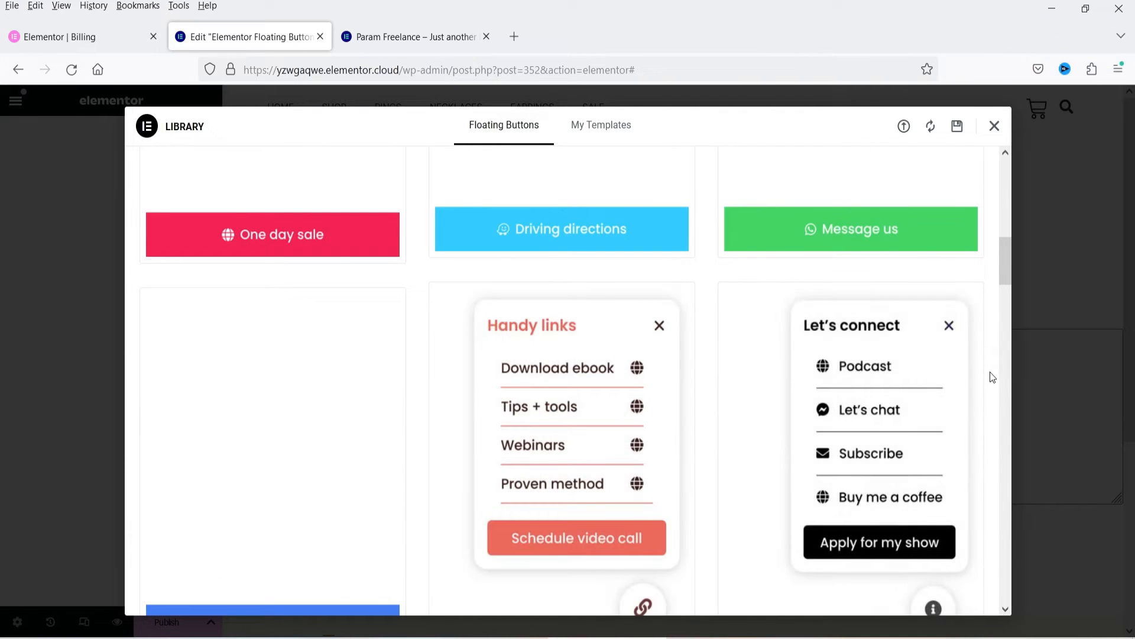
pyautogui.scroll(-5, 993, 376)
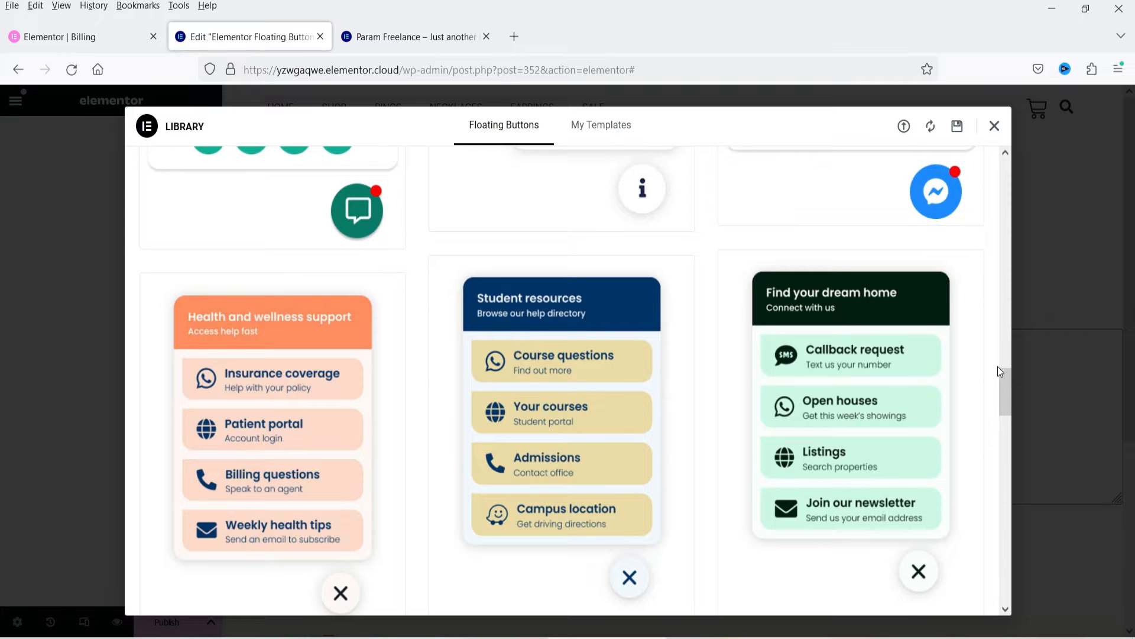
pyautogui.scroll(-2, 977, 362)
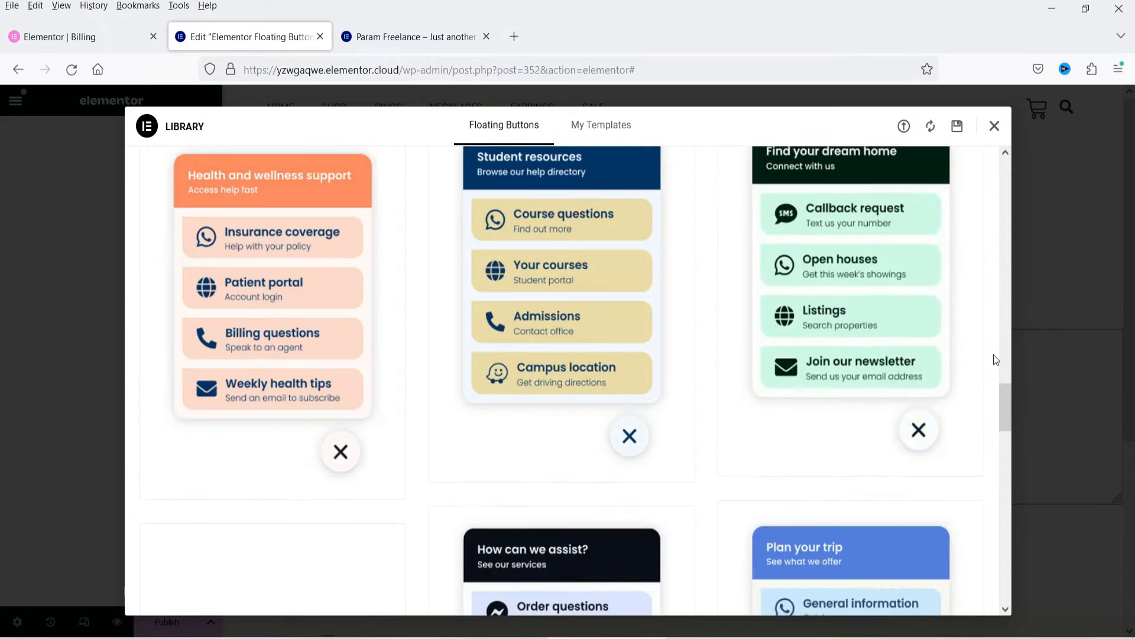
pyautogui.scroll(10, 993, 354)
pyautogui.scroll(5, 994, 354)
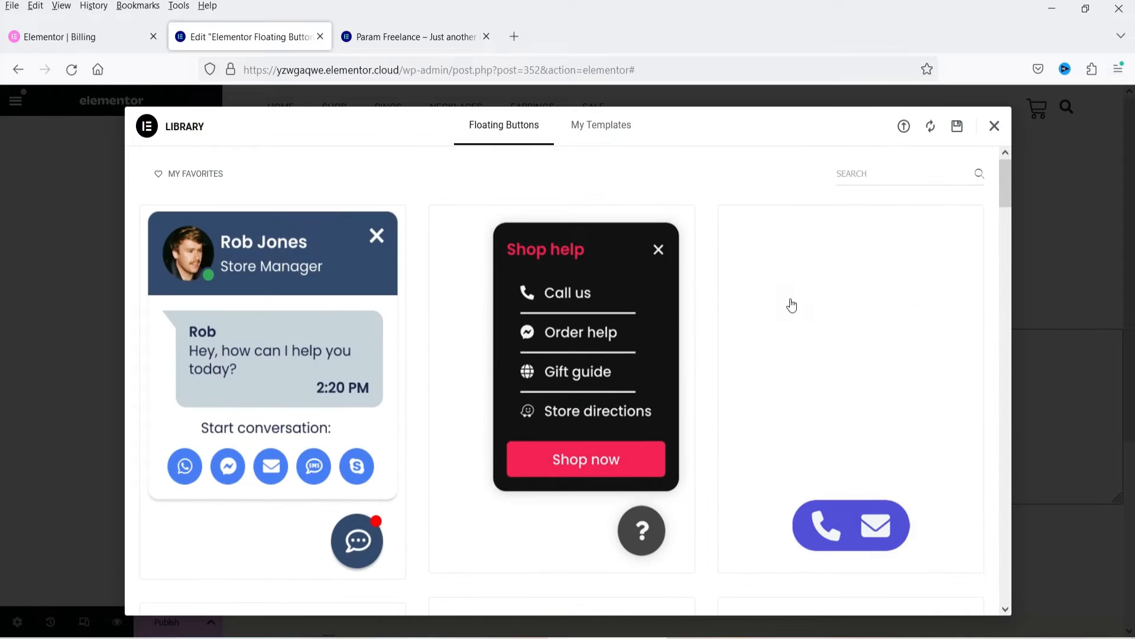
# Step: Preview the store manager chat template, try its chat button, and insert the template into the page
pyautogui.click(281, 349)
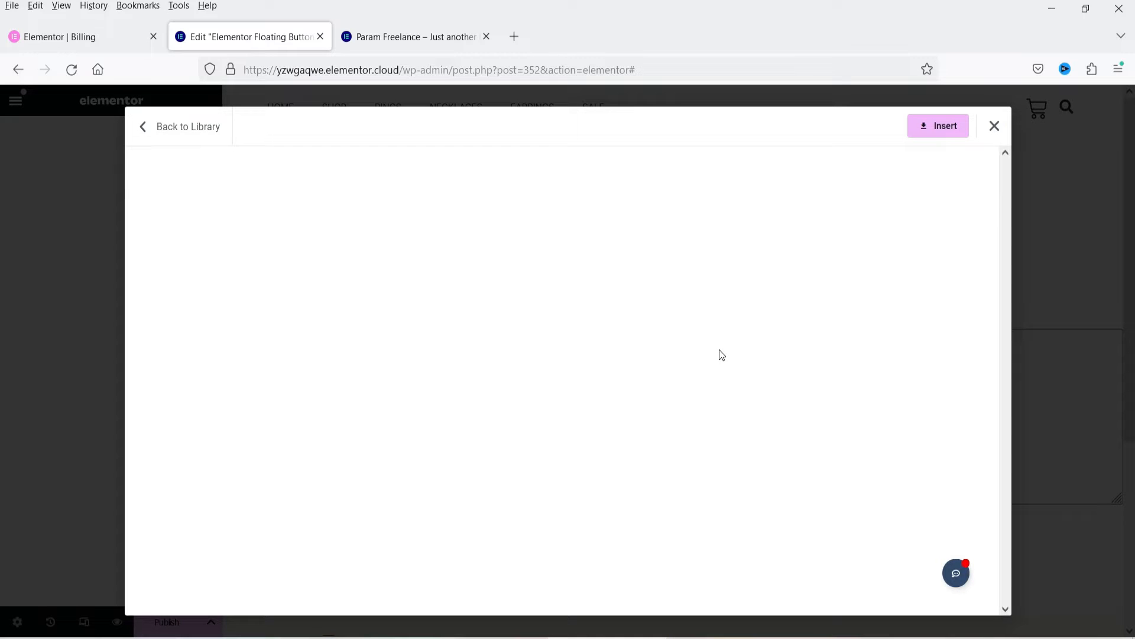
pyautogui.click(958, 578)
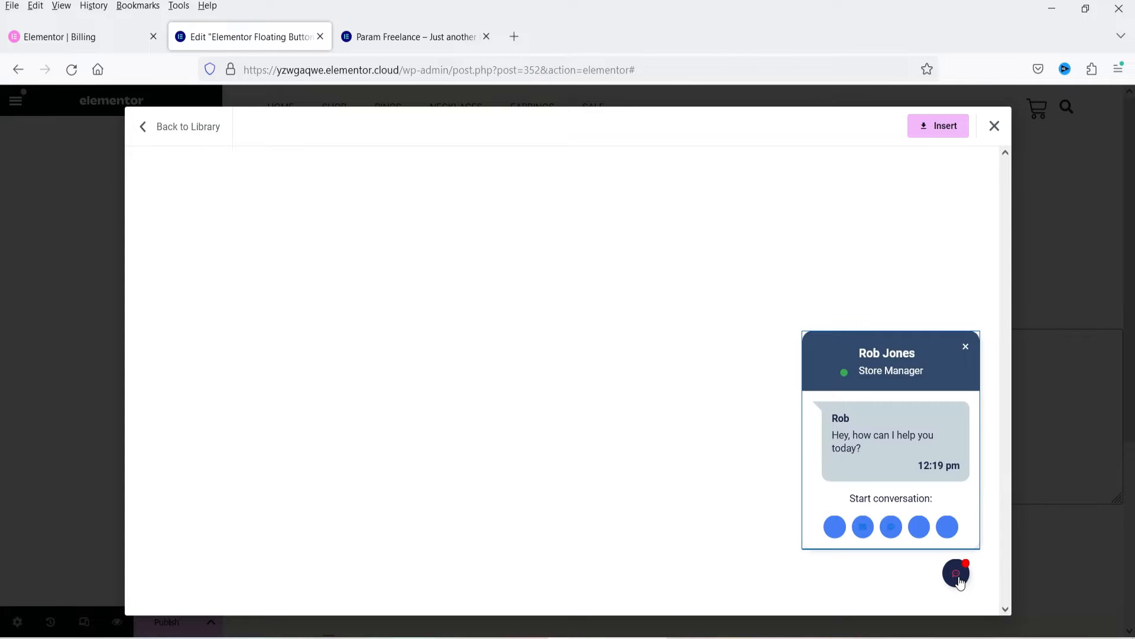
pyautogui.click(958, 581)
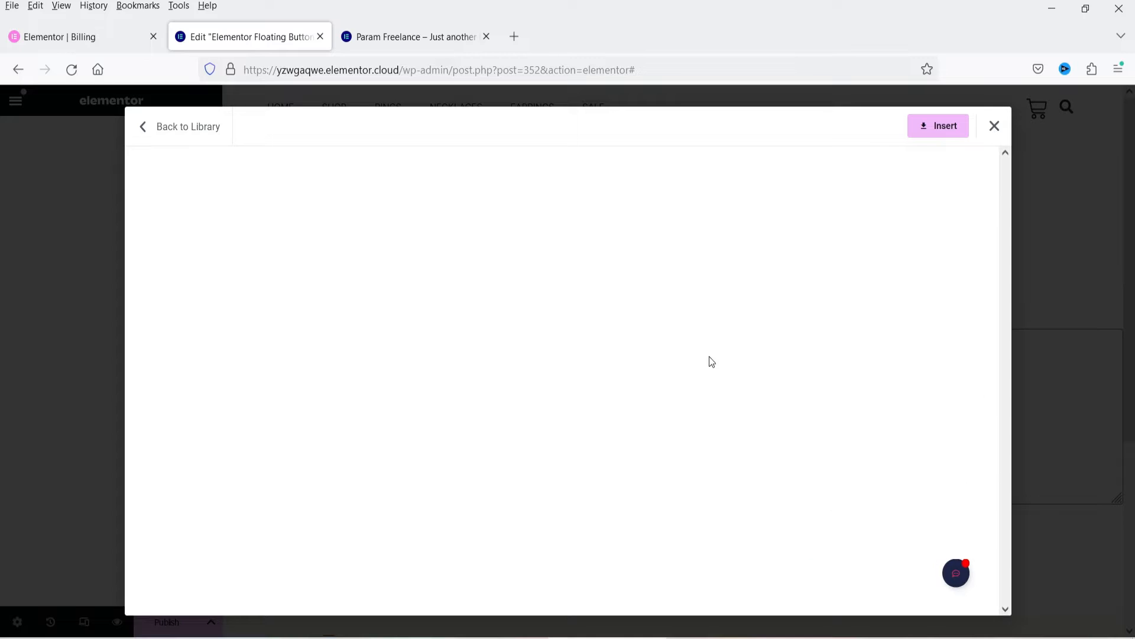
pyautogui.click(927, 138)
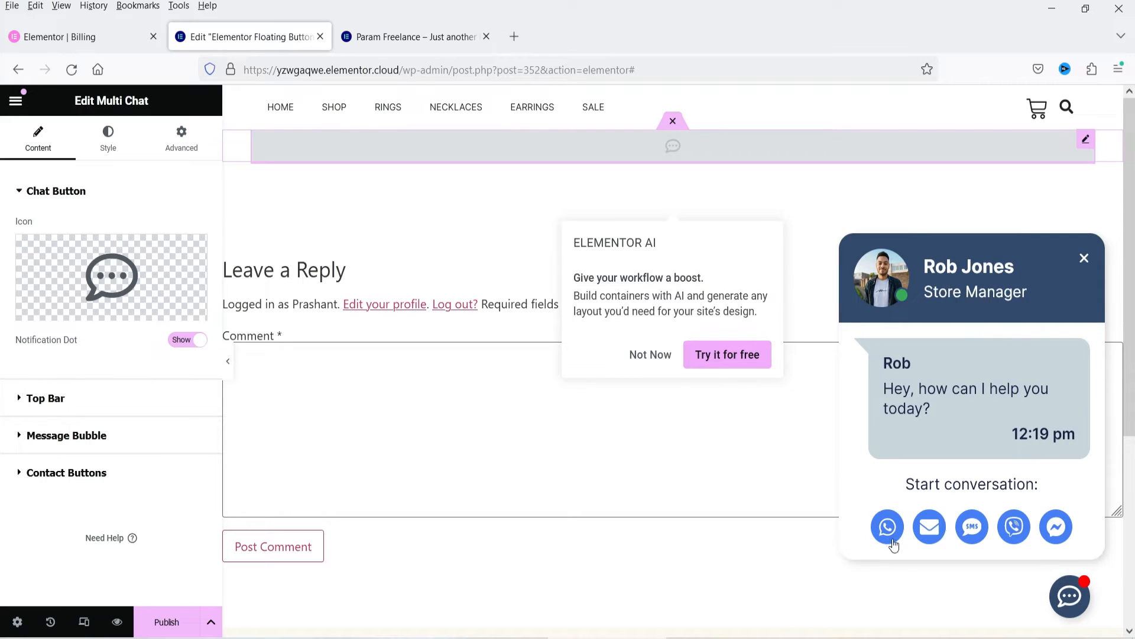
# Step: Test the chat button on the canvas and view the icon library options for it without changing the icon
pyautogui.click(1070, 598)
pyautogui.click(1070, 600)
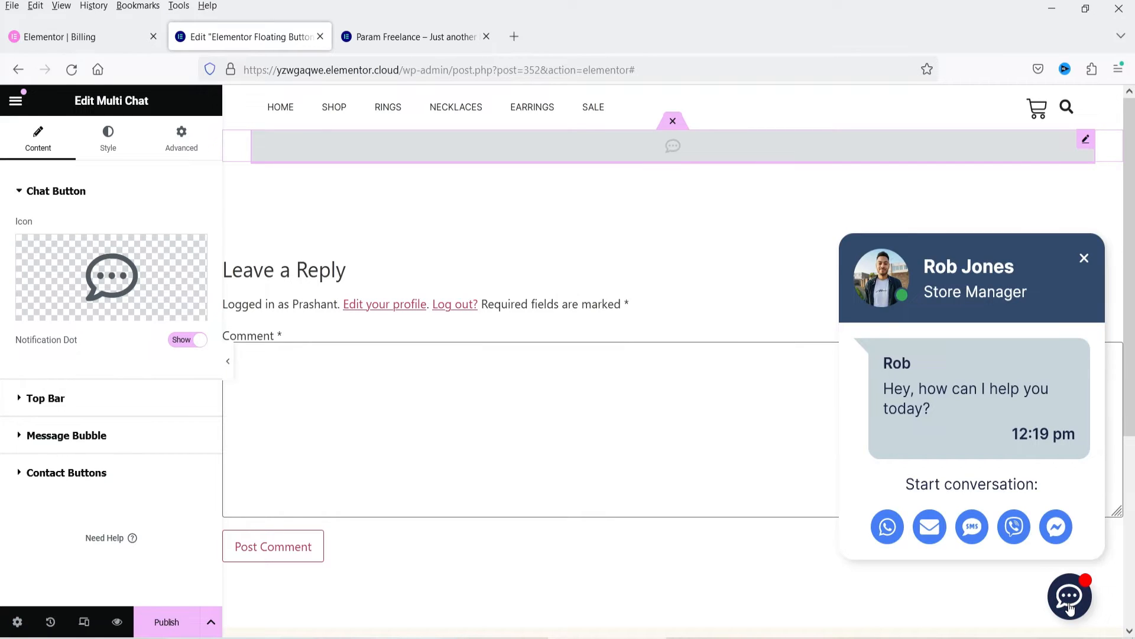
pyautogui.click(1070, 600)
pyautogui.click(1071, 600)
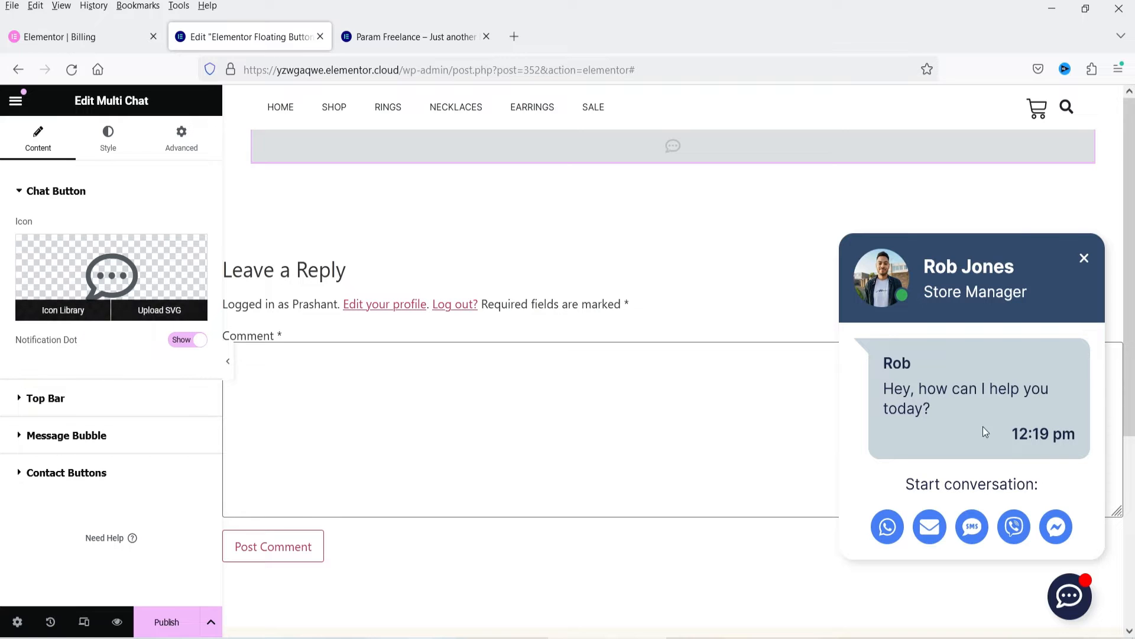
pyautogui.click(85, 258)
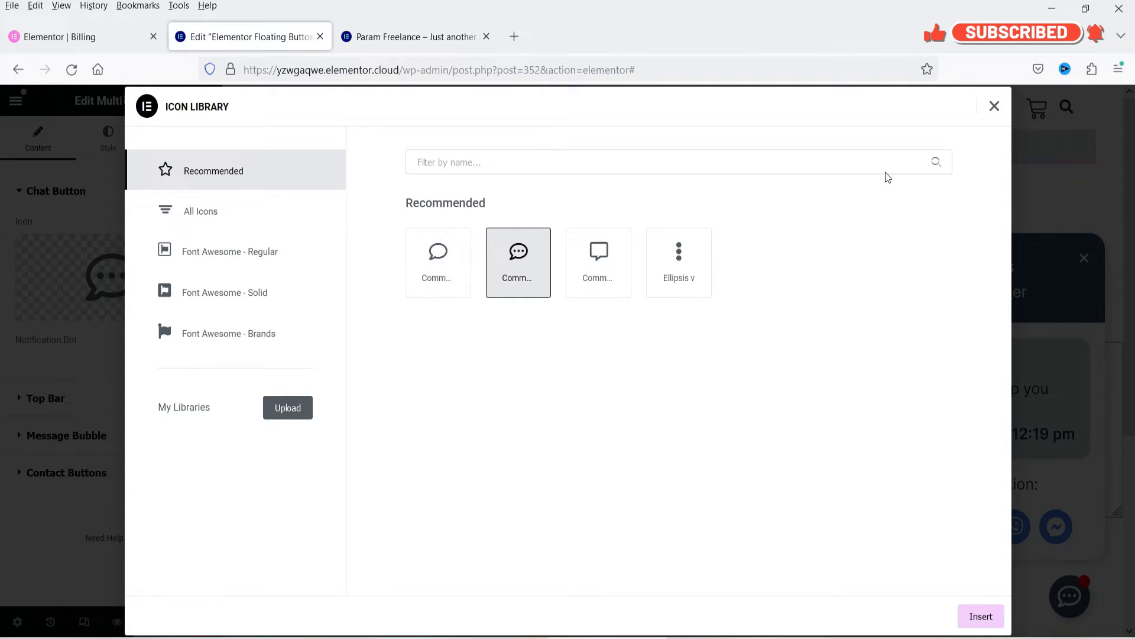
pyautogui.click(995, 106)
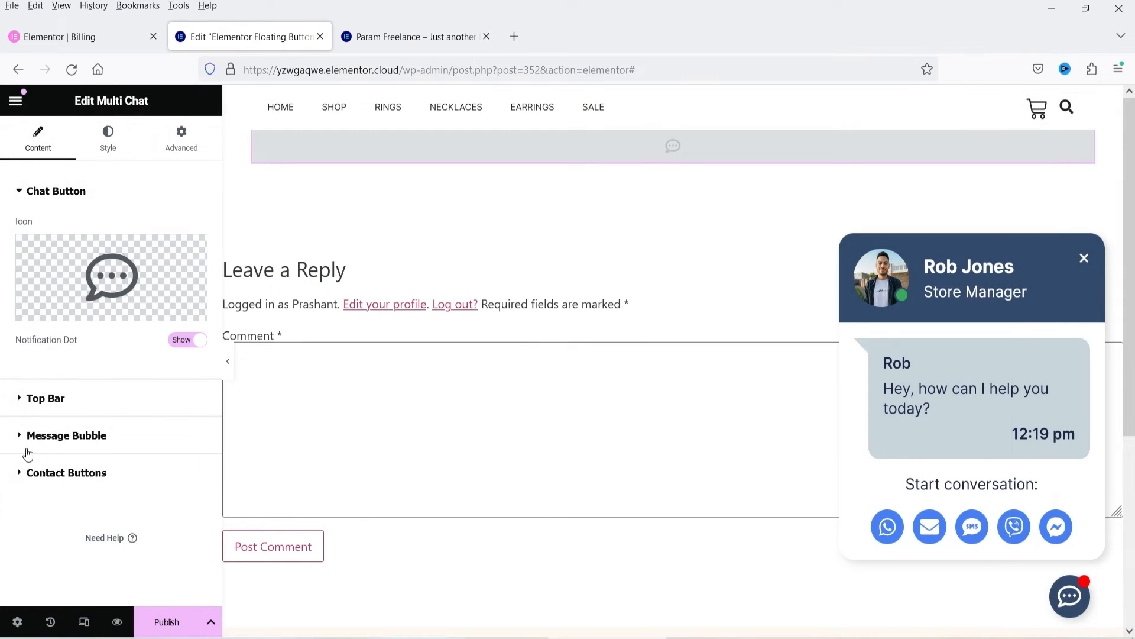
# Step: Open the Multi Chat widget's Top Bar settings and view the media library choices for the profile image
pyautogui.click(69, 398)
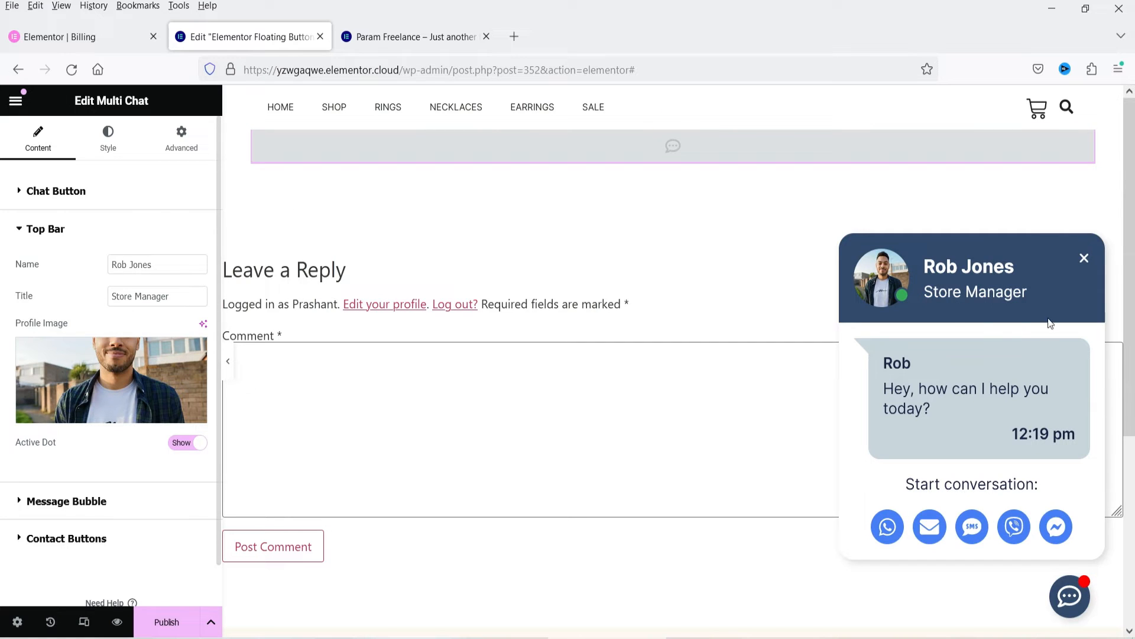
pyautogui.click(109, 367)
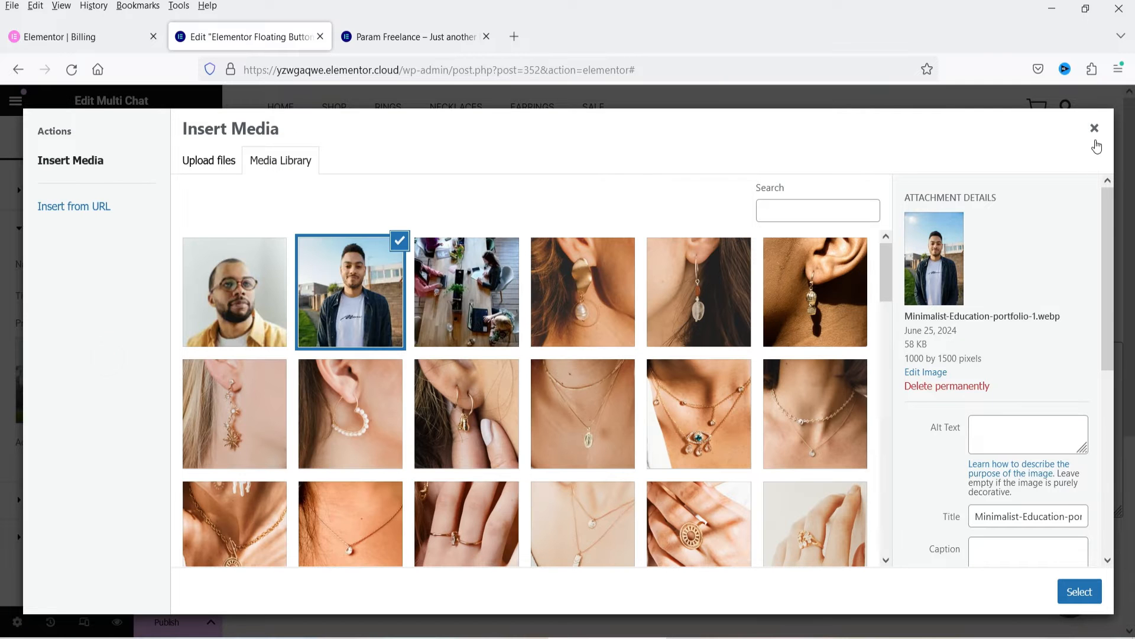
pyautogui.click(1094, 129)
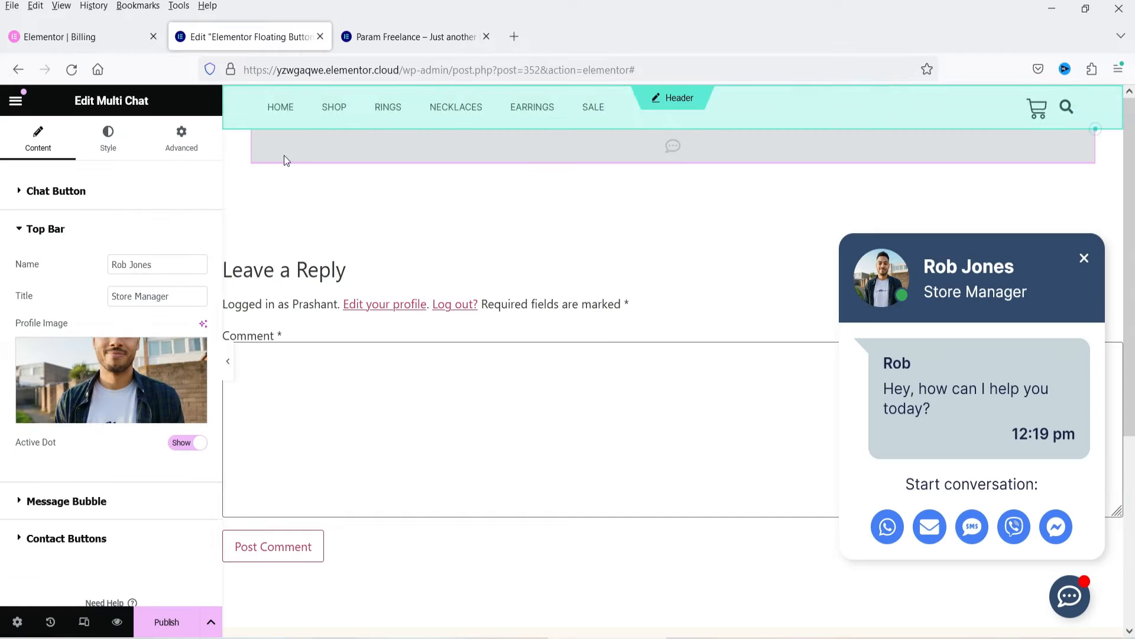
# Step: Set the chat's Top Bar name to "Param Freelance" and its title to "Customer support"
pyautogui.tripleClick(167, 265)
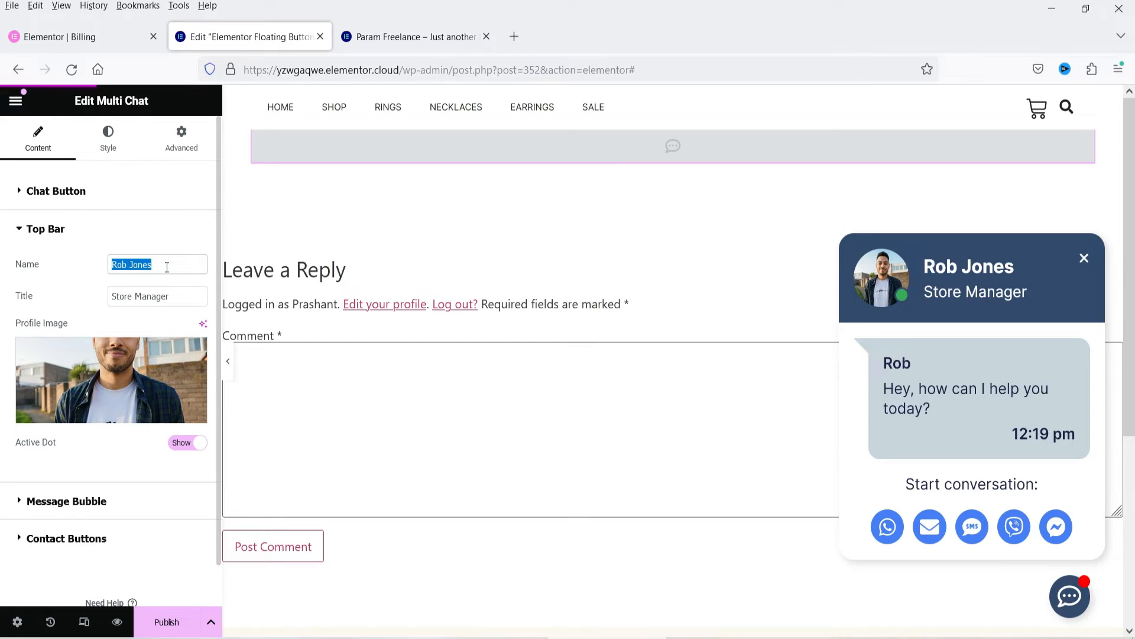
pyautogui.write('Param ')
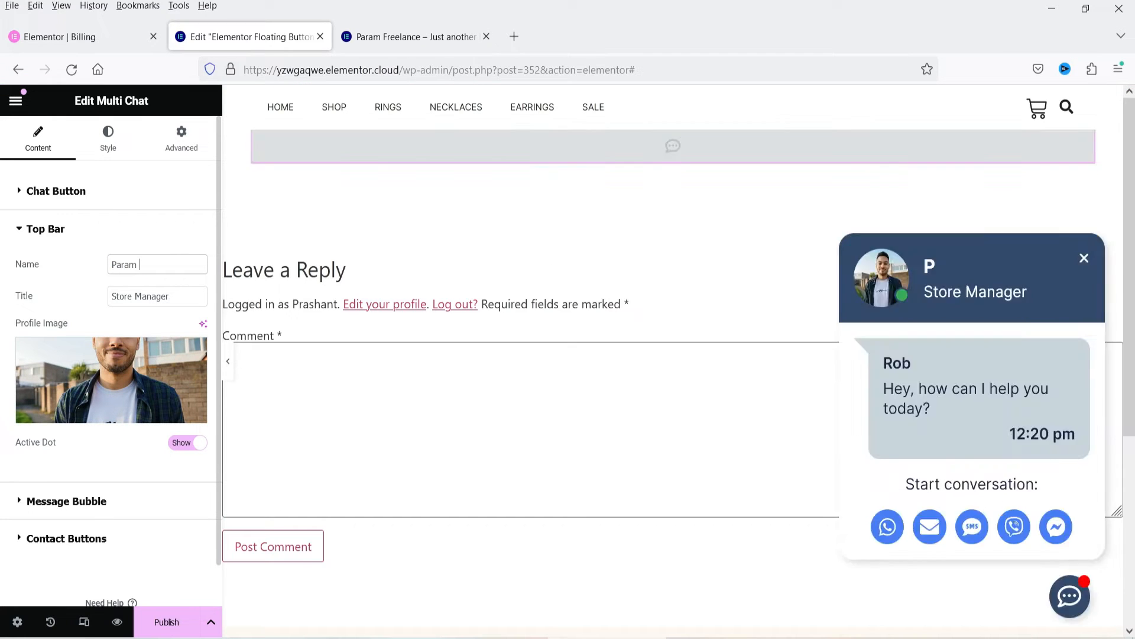
pyautogui.write('Freelance')
pyautogui.doubleClick(181, 295)
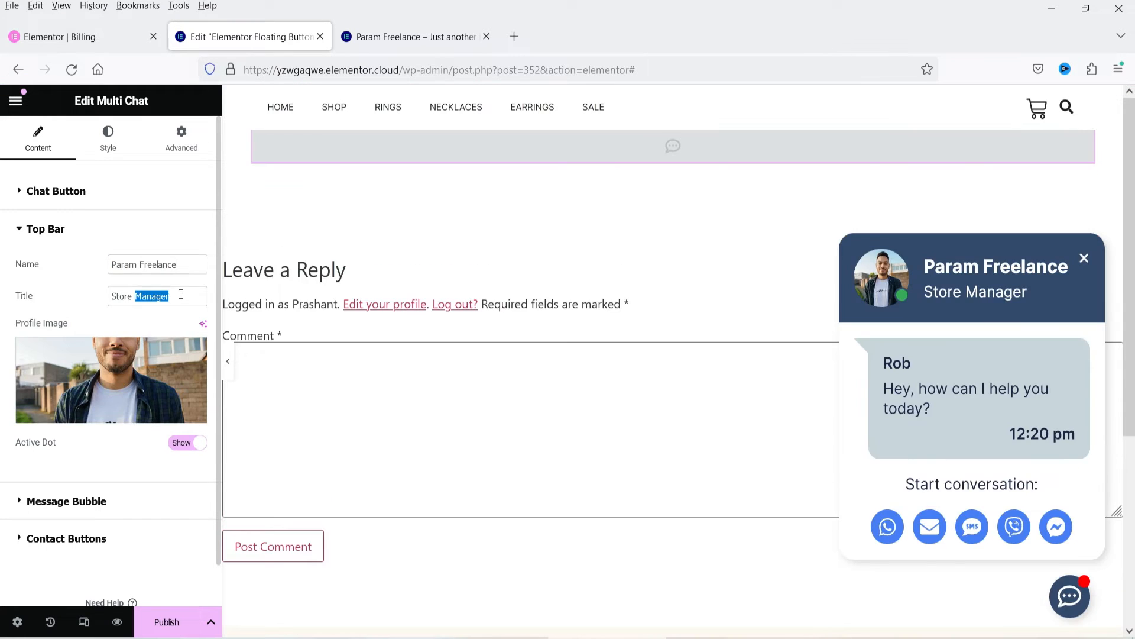
pyautogui.tripleClick(180, 295)
pyautogui.write('Custmer support')
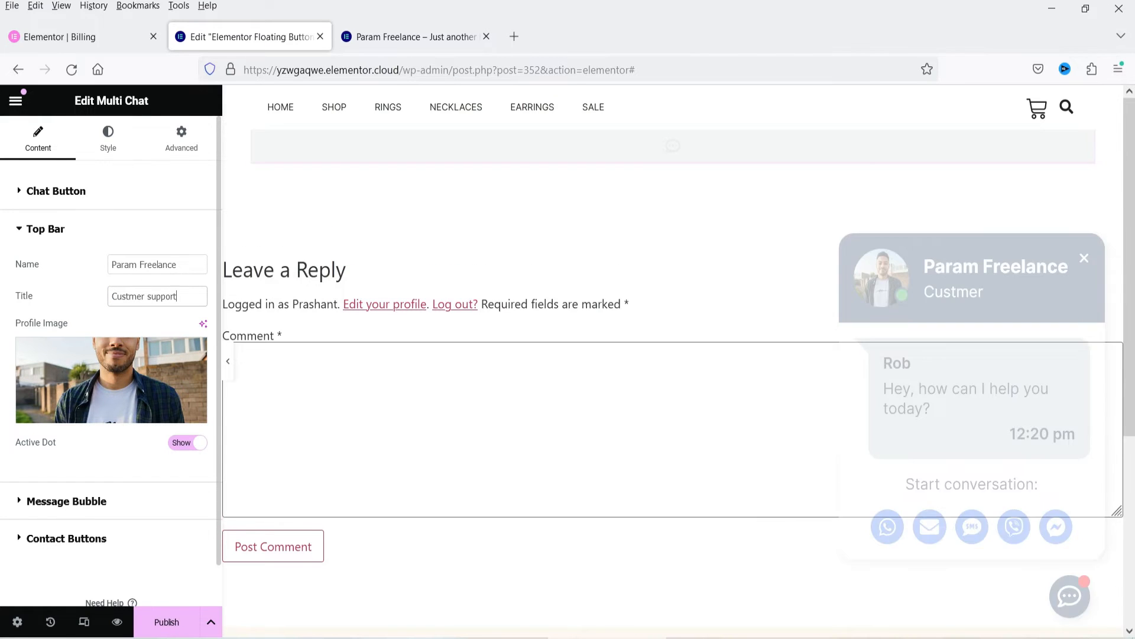
pyautogui.click(128, 296)
pyautogui.write('o')
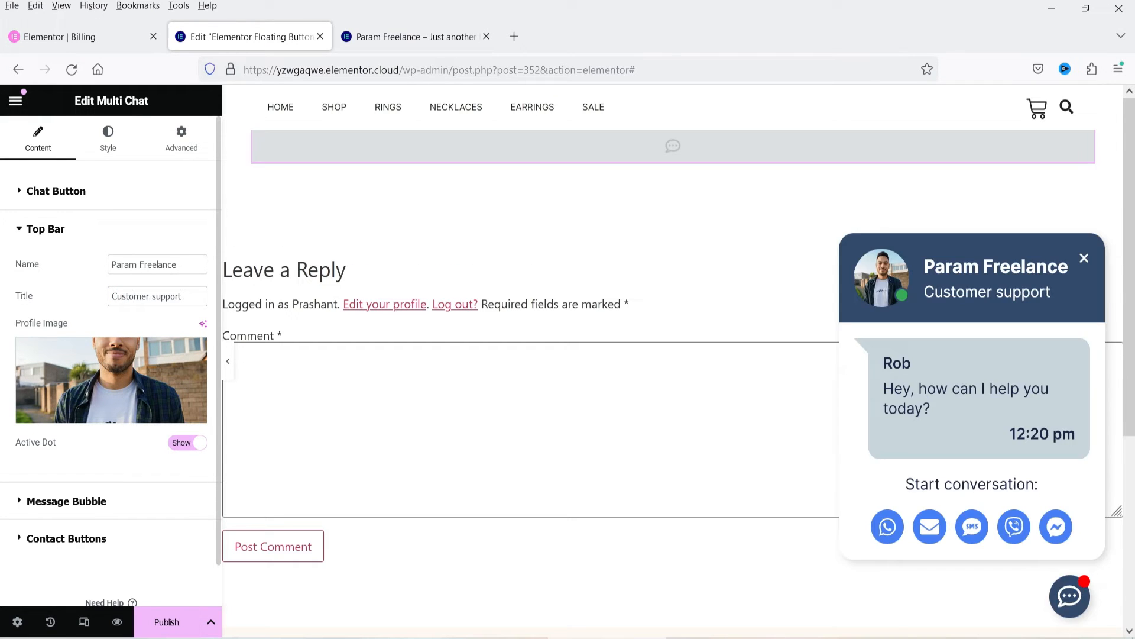
# Step: Look through the media library for another profile image and close it without replacing the current one
pyautogui.click(97, 366)
pyautogui.scroll(-10, 706, 314)
pyautogui.scroll(10, 713, 343)
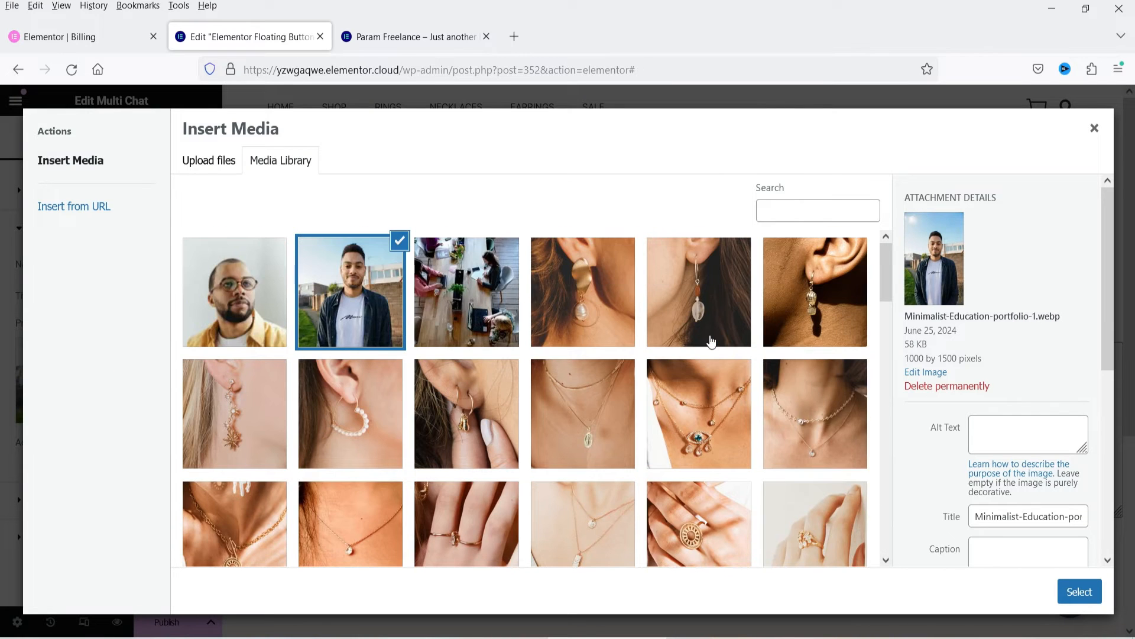
pyautogui.click(1095, 128)
# Step: Enter a new first name for the Message Bubble's sender and choose the 2:20 PM time format
pyautogui.click(56, 501)
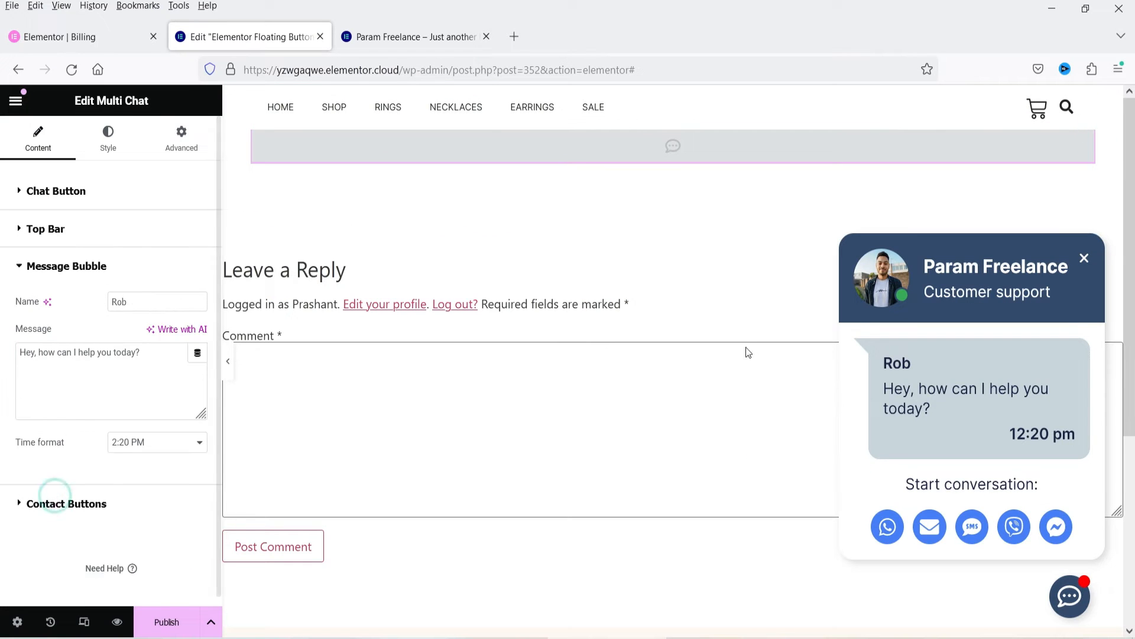
pyautogui.moveTo(889, 363); pyautogui.dragTo(910, 368)
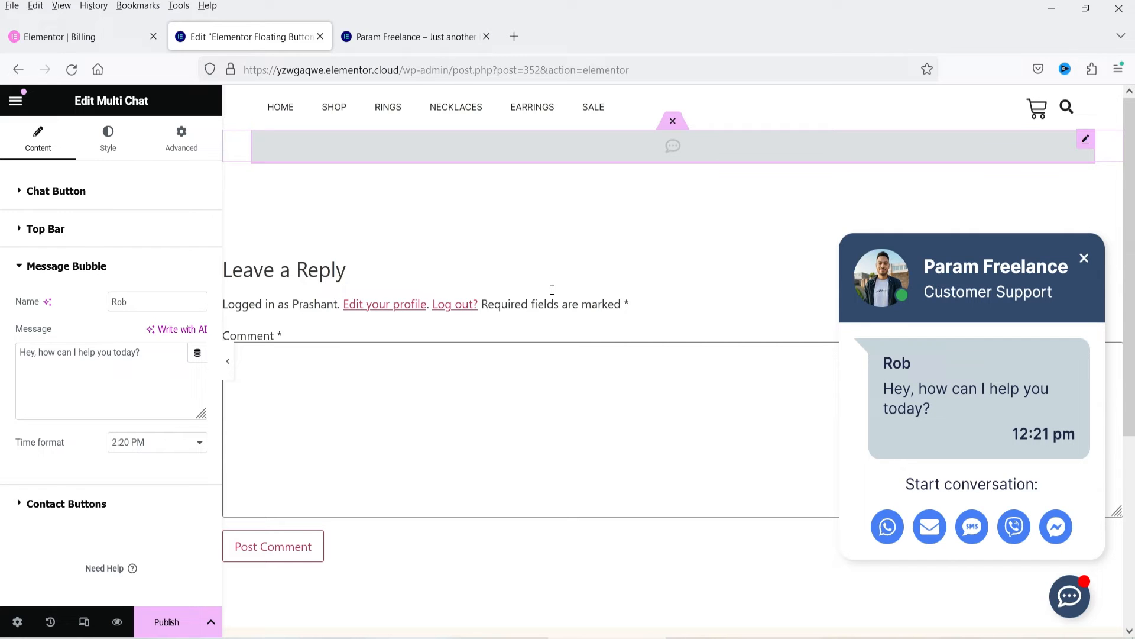
pyautogui.doubleClick(158, 300)
pyautogui.write('Joe')
pyautogui.press('BackSpace')
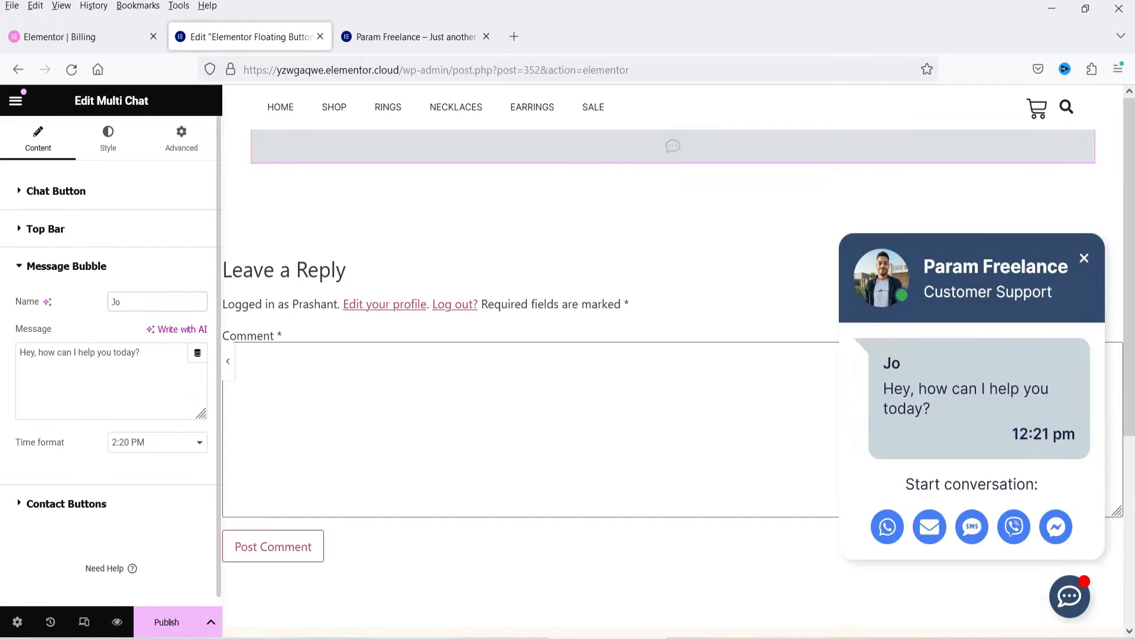
pyautogui.write('hn')
pyautogui.click(150, 450)
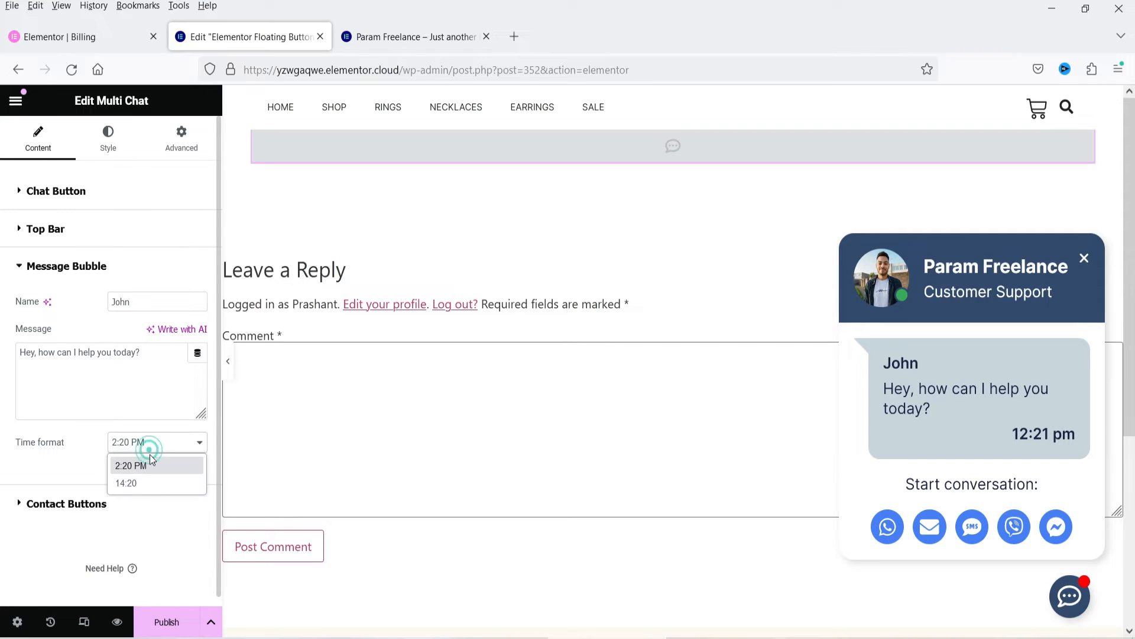
pyautogui.click(161, 466)
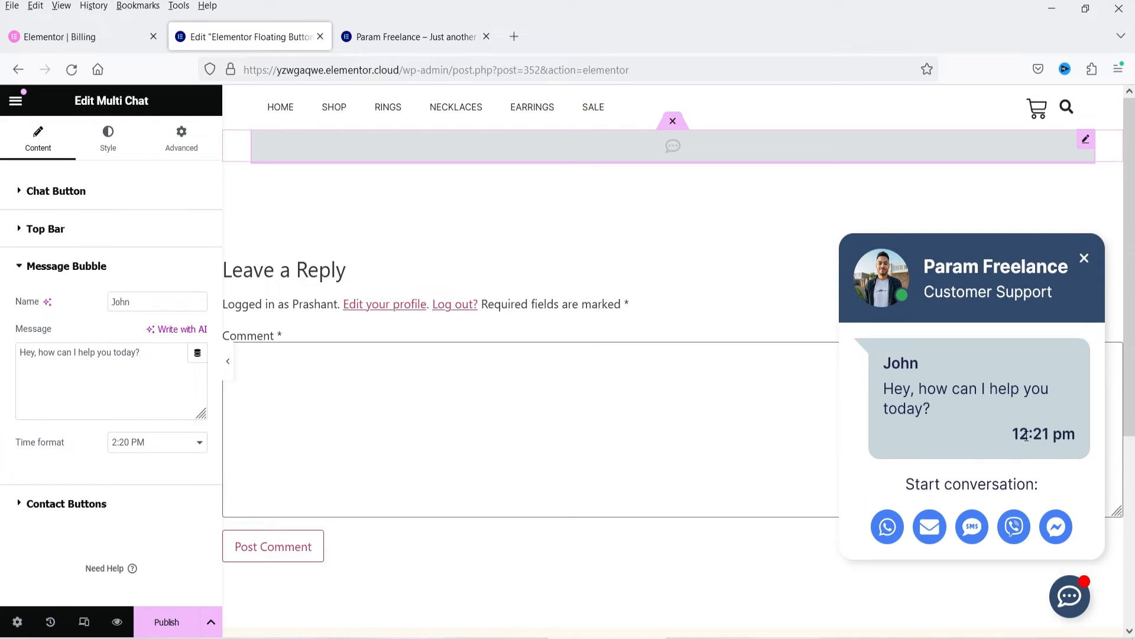
# Step: Enter the business phone number, with country code, for the WhatsApp item in the Contact Buttons settings
pyautogui.click(47, 505)
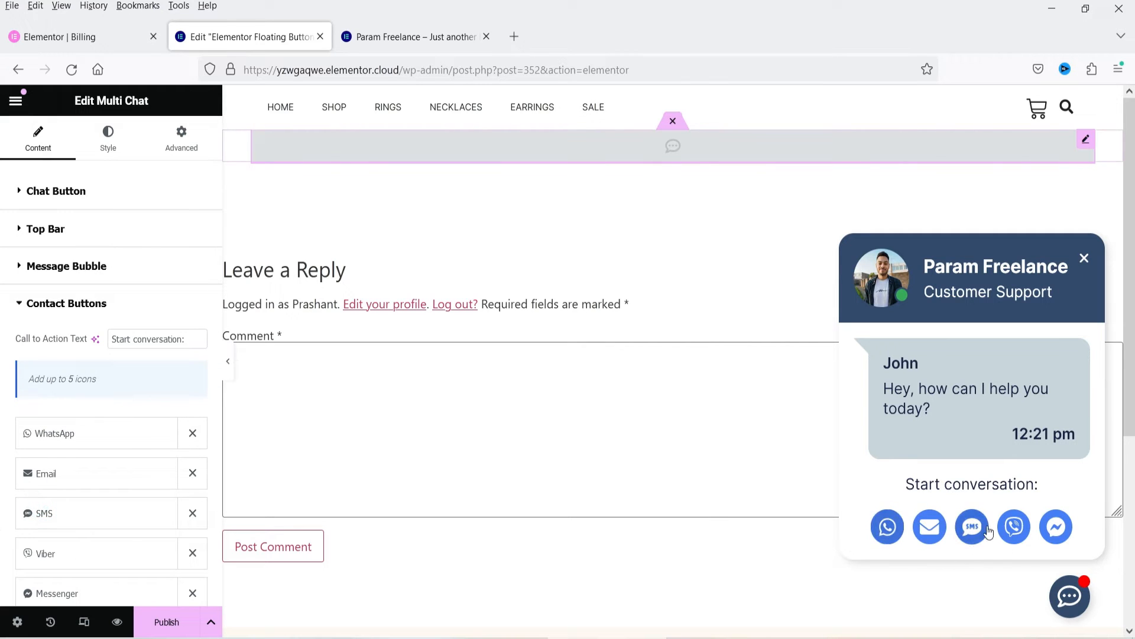
pyautogui.scroll(-3, 77, 364)
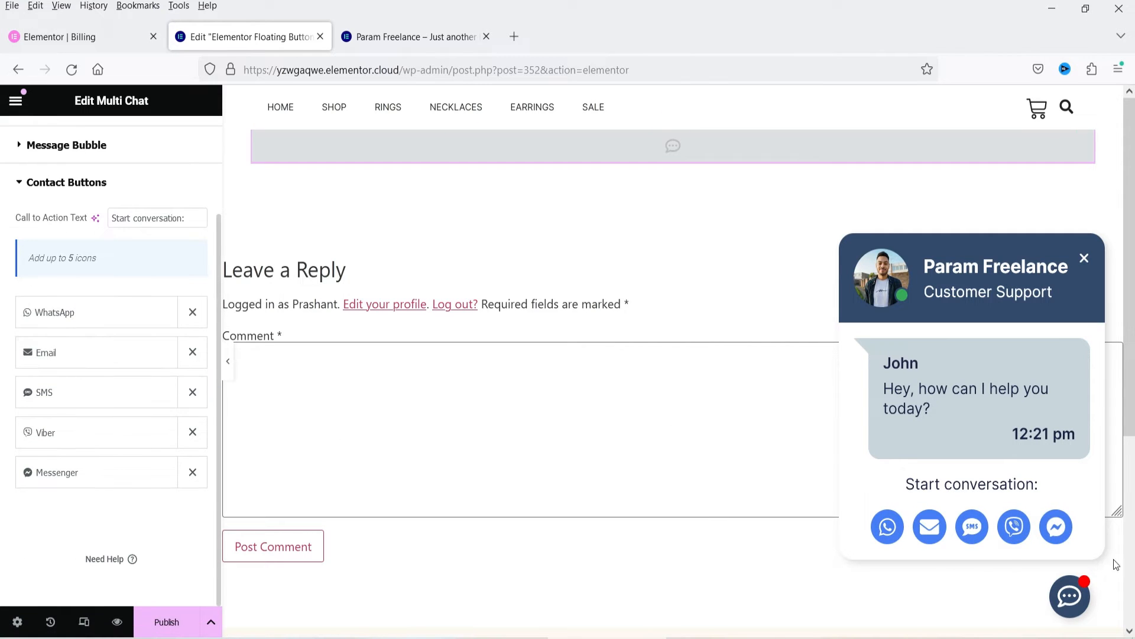
pyautogui.click(55, 313)
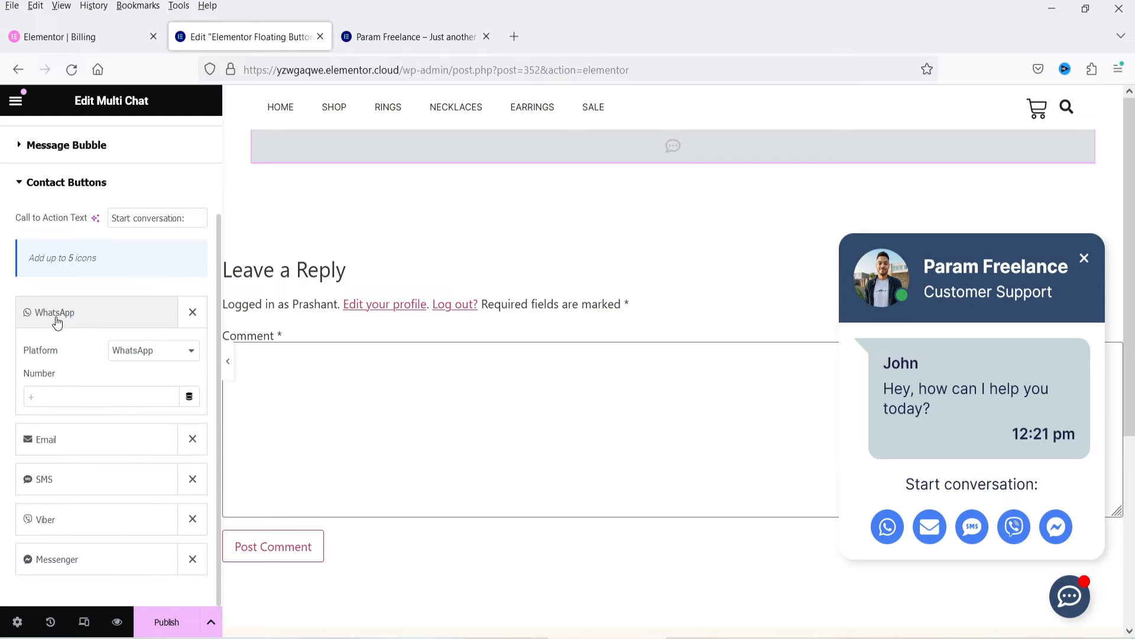
pyautogui.click(59, 397)
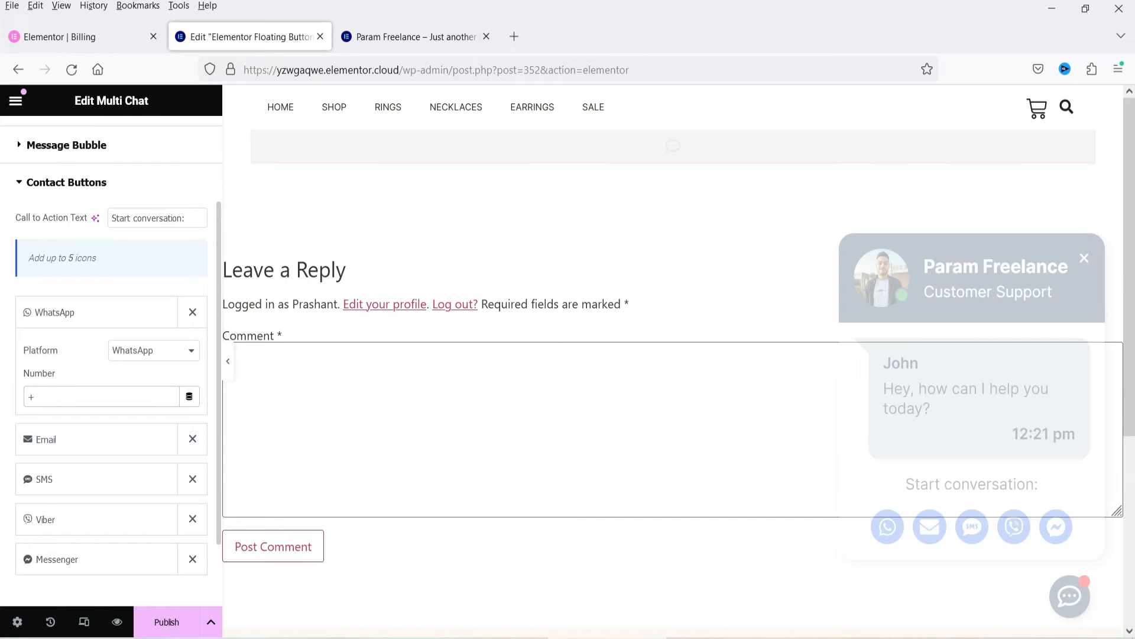
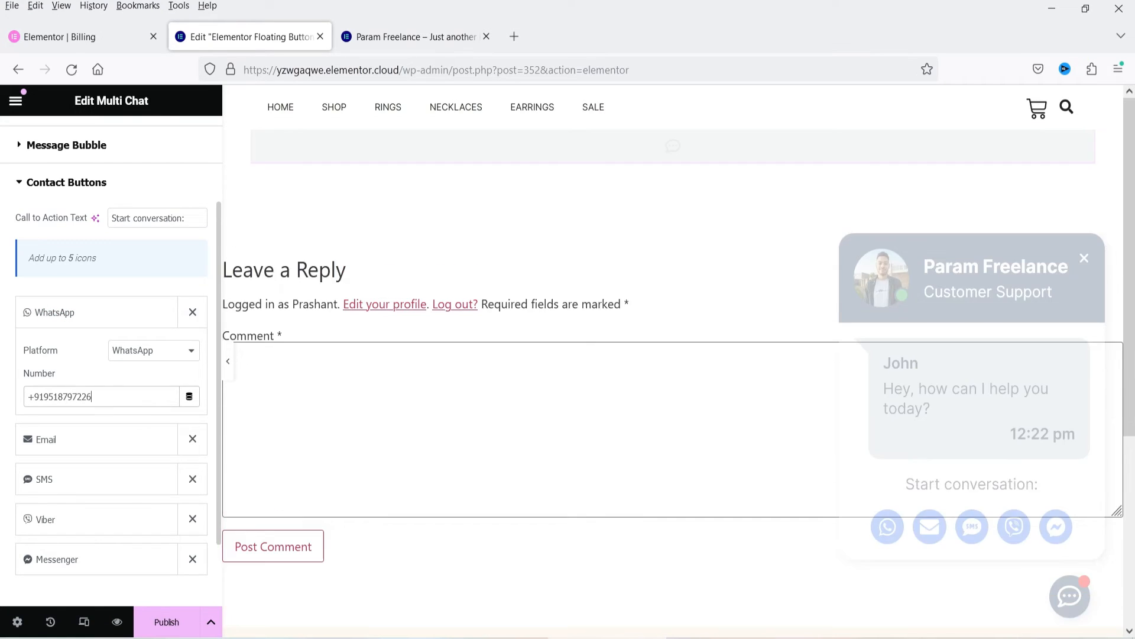
# Step: Fill in the support e-mail address for the Email contact button
pyautogui.click(36, 450)
pyautogui.click(41, 443)
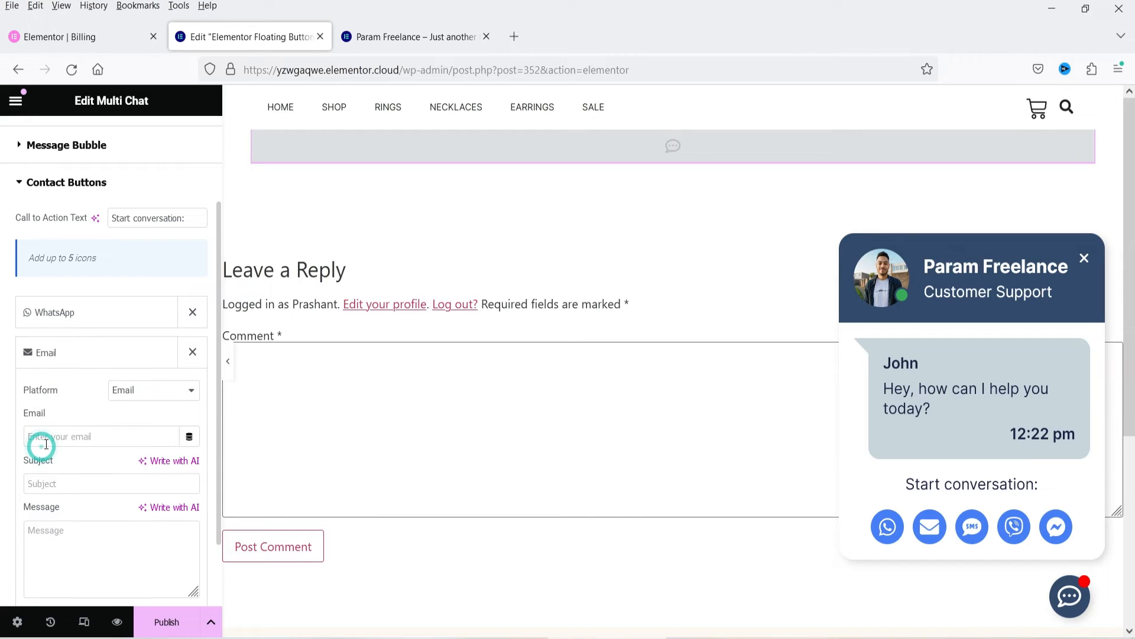
pyautogui.click(56, 438)
pyautogui.write('in')
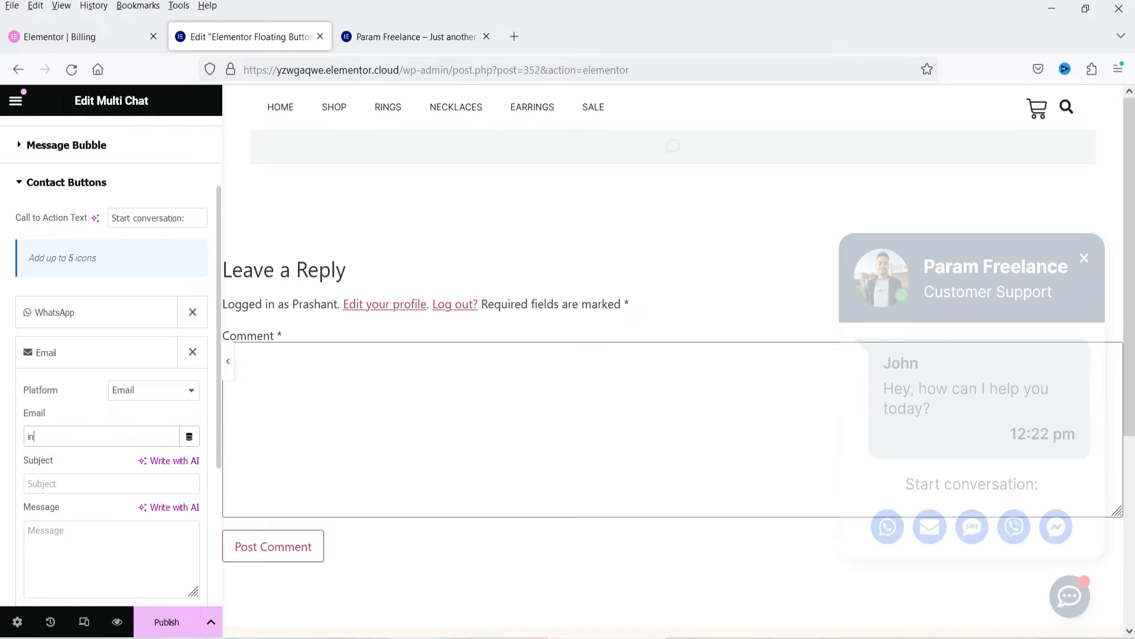
pyautogui.press('BackSpace')
pyautogui.press('BackSpace')
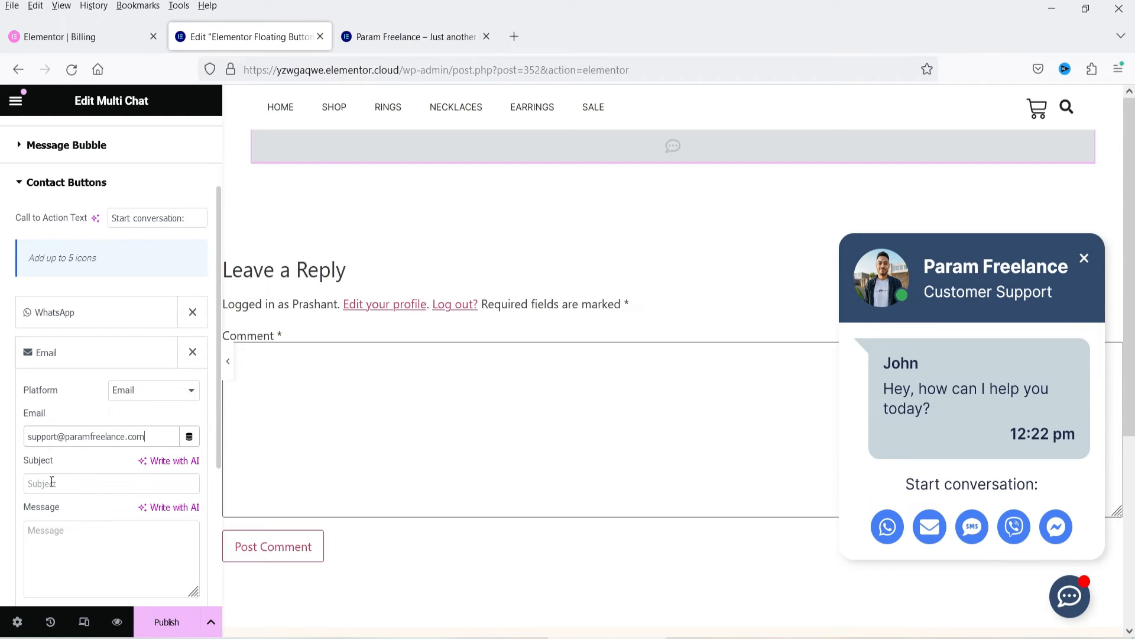
# Step: Set the Email contact button's subject to "Contact Request" and collapse the item
pyautogui.click(52, 482)
pyautogui.write('Contact Rwqu')
pyautogui.press('BackSpace')
pyautogui.write('equest')
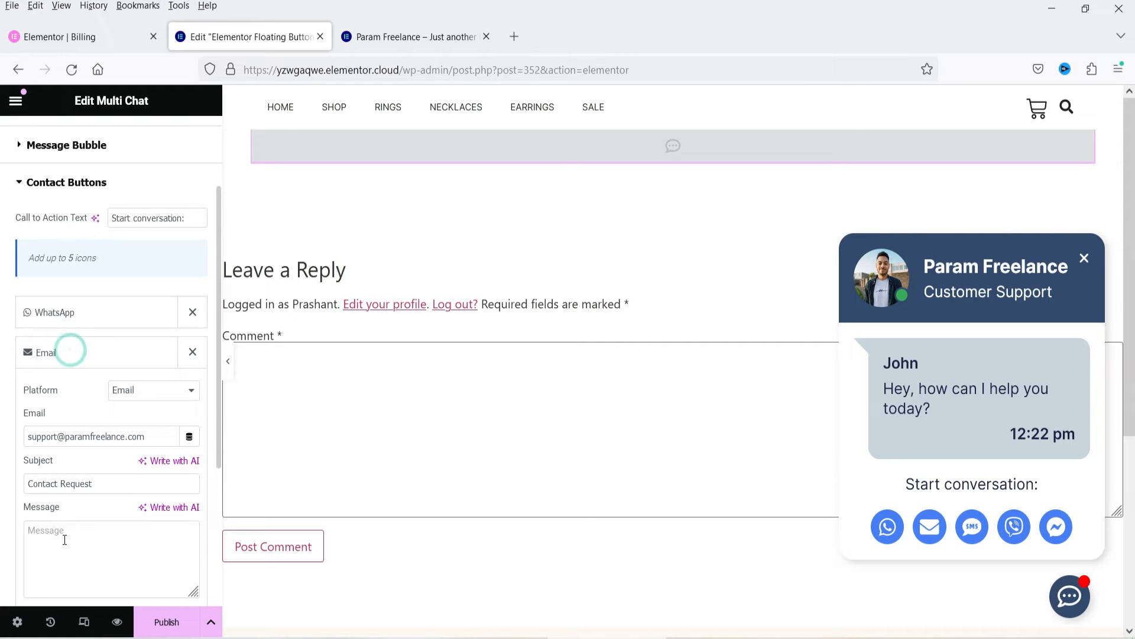
pyautogui.click(70, 354)
# Step: Enter the phone number, with country code, for the SMS contact button and collapse the item
pyautogui.click(81, 392)
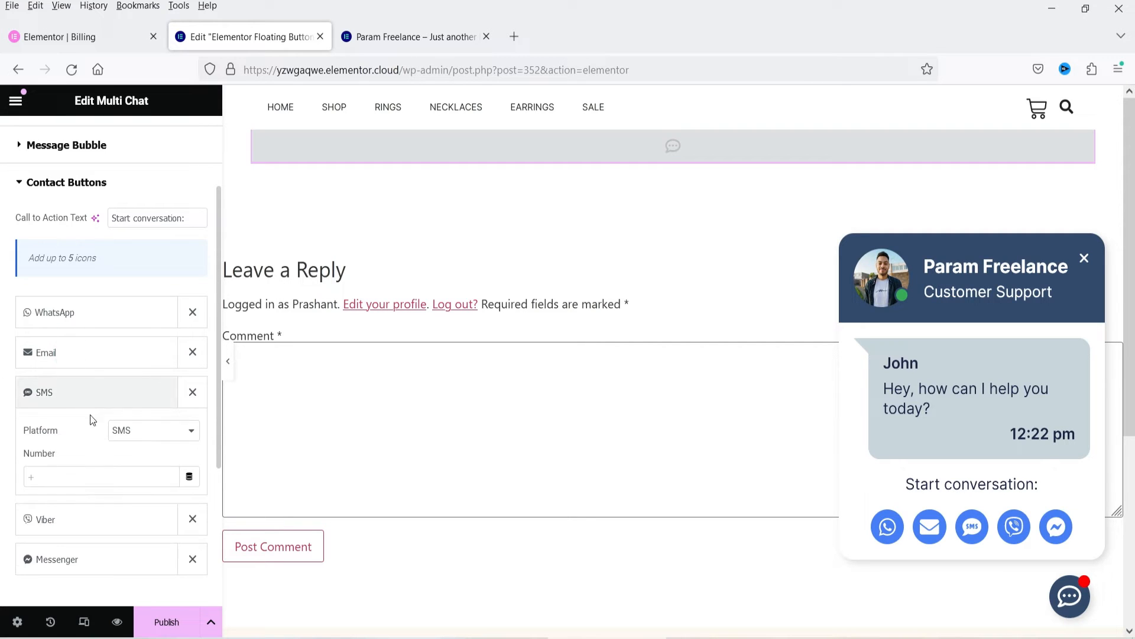
pyautogui.click(97, 479)
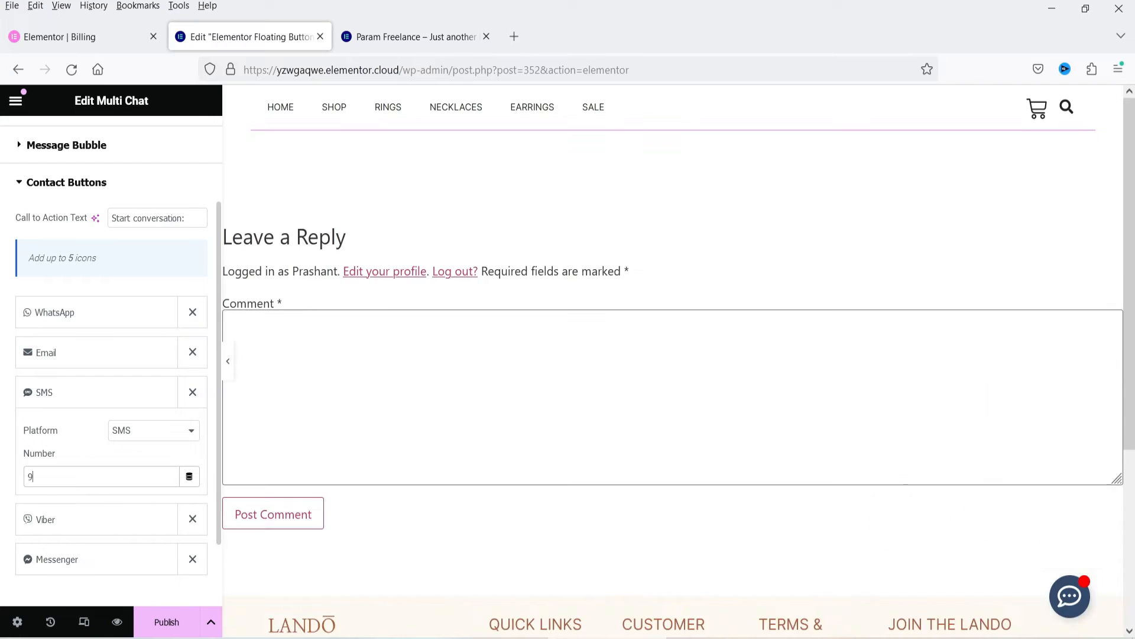
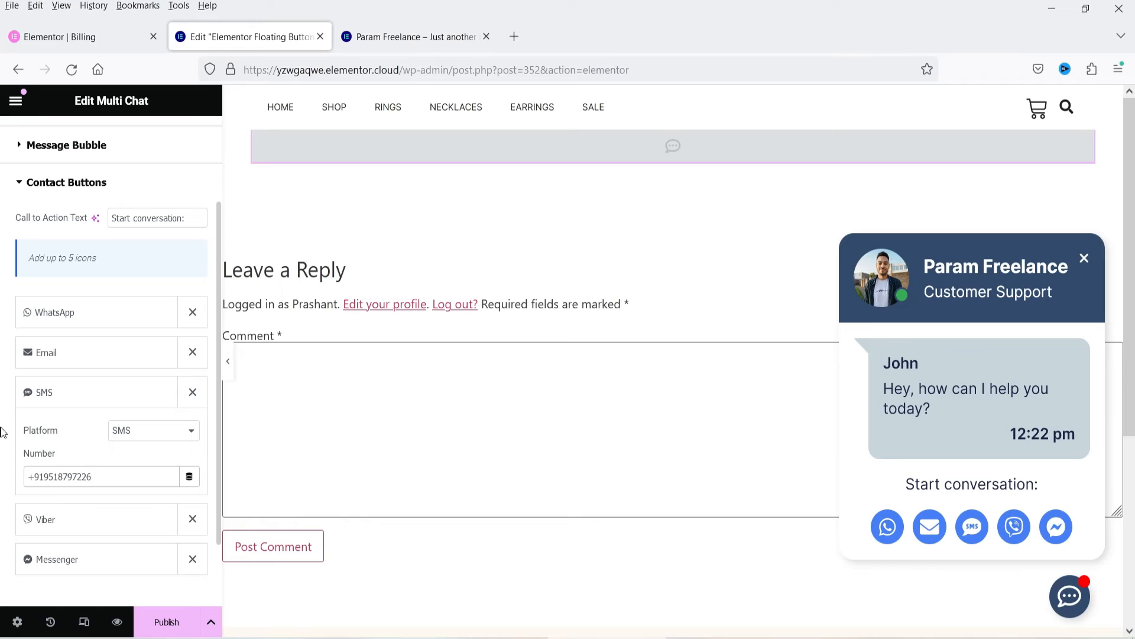
pyautogui.click(71, 392)
# Step: Look at the Viber contact button's platform choices and remove the Viber item
pyautogui.click(79, 431)
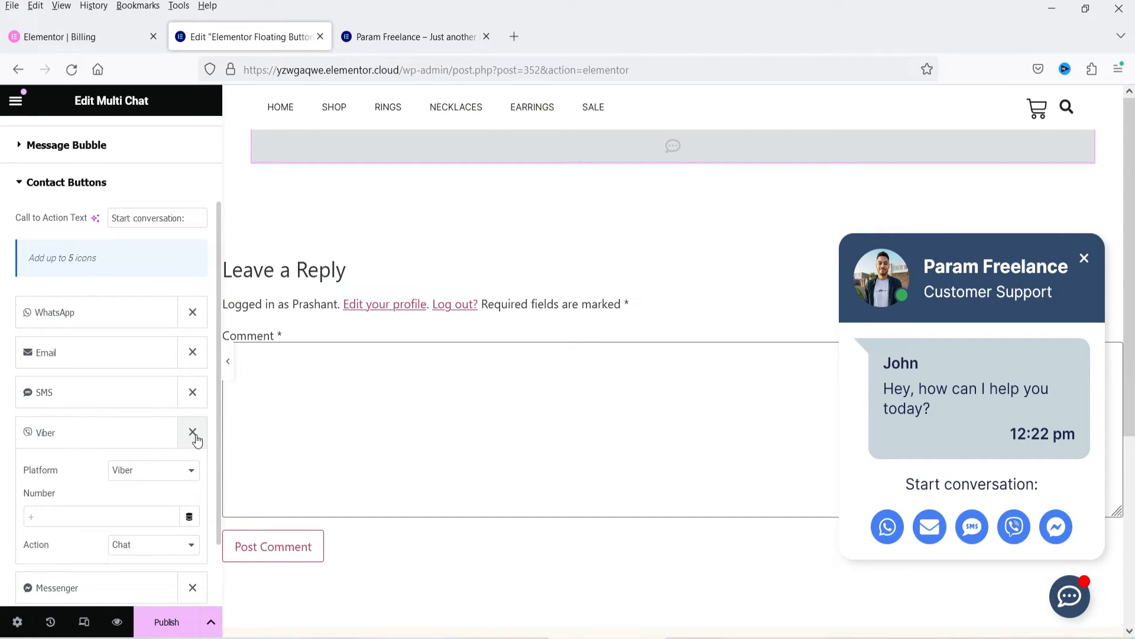
pyautogui.click(147, 473)
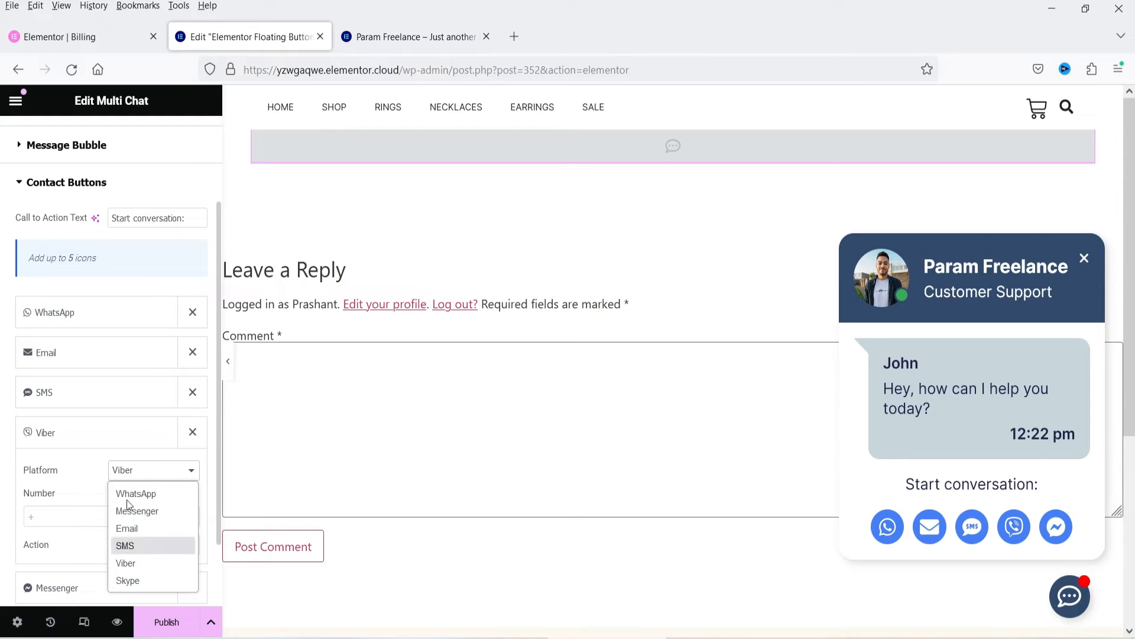
pyautogui.click(179, 438)
pyautogui.click(191, 432)
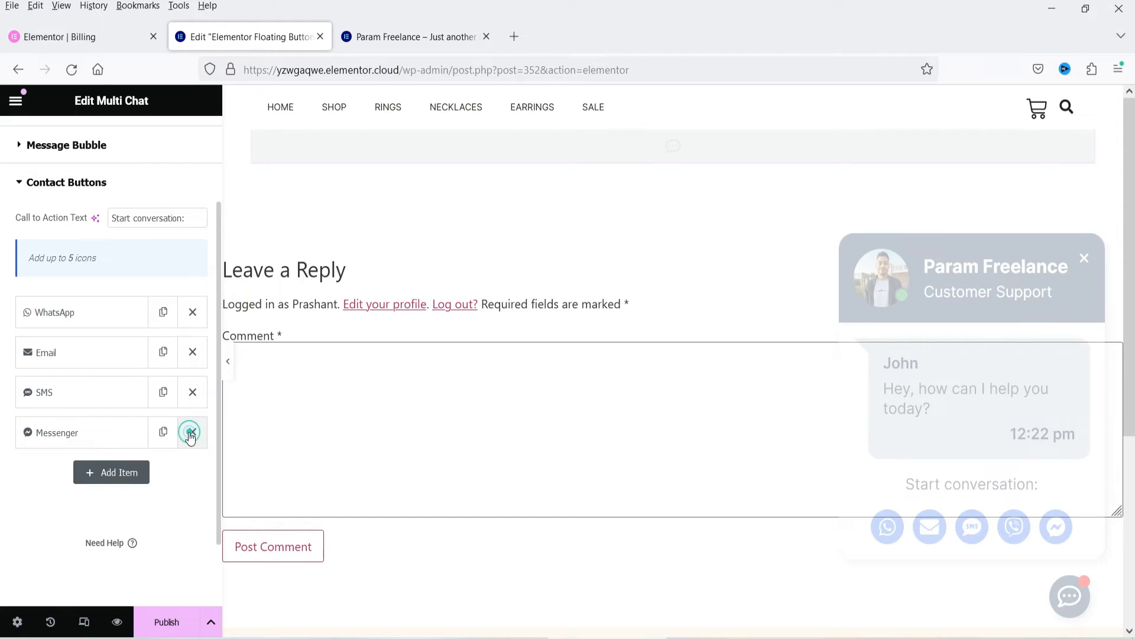
# Step: View the Messenger contact button's platform and username fields and collapse the item
pyautogui.click(64, 437)
pyautogui.click(61, 516)
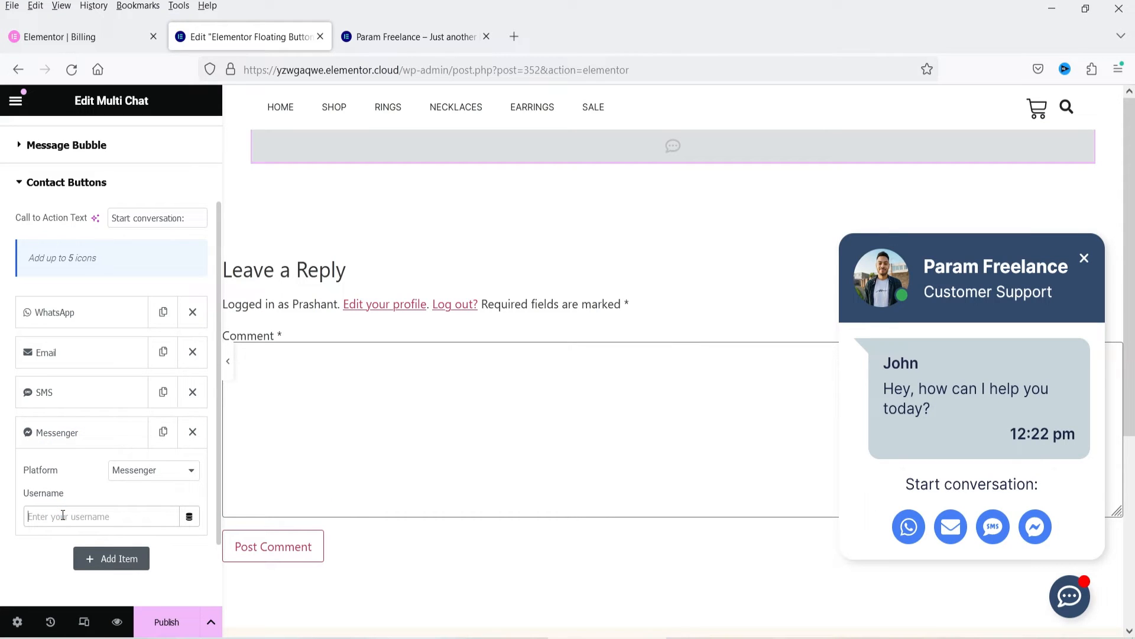
pyautogui.click(59, 447)
# Step: Add a fifth contact button and set its platform to Skype
pyautogui.click(95, 471)
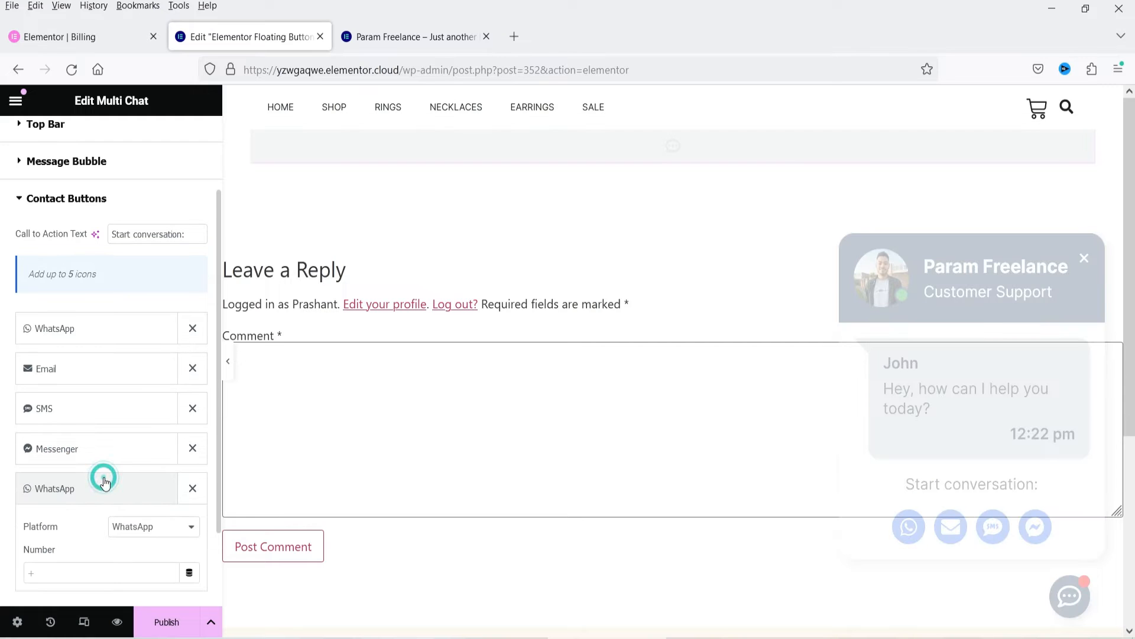
pyautogui.scroll(-3, 77, 503)
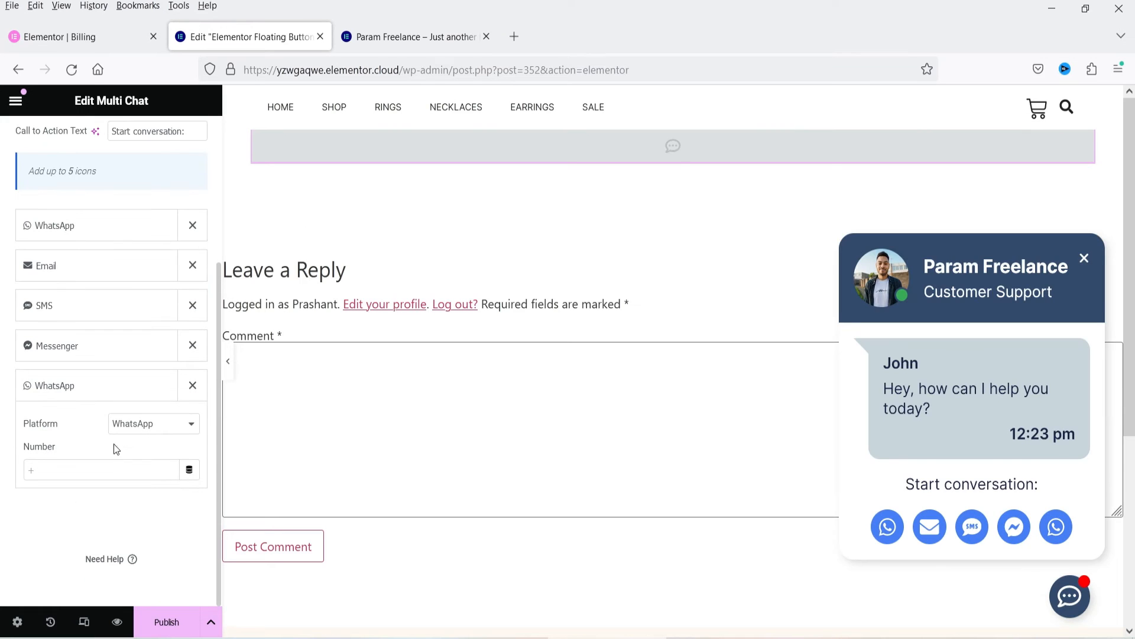
pyautogui.click(136, 423)
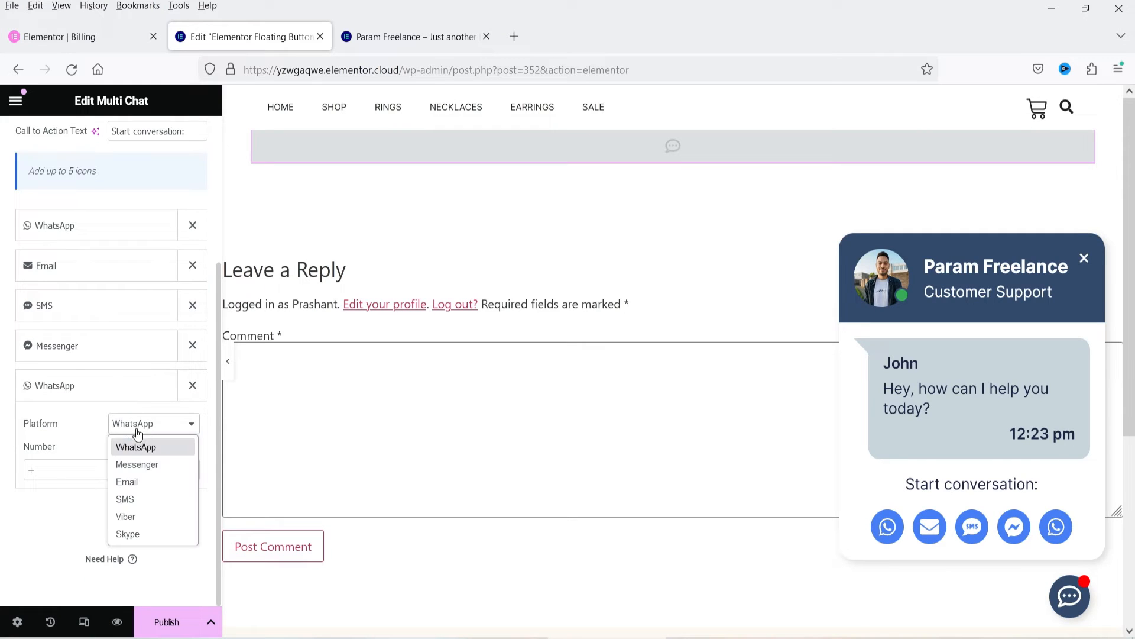
pyautogui.click(137, 534)
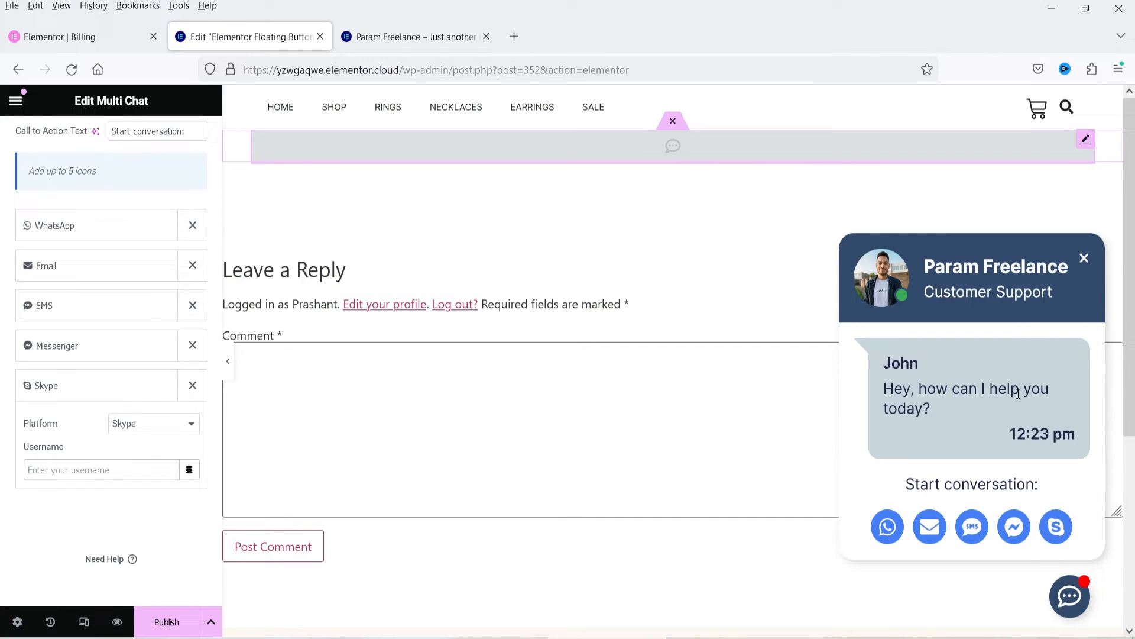
# Step: Set the Chat Button's size to Medium in the widget's style settings
pyautogui.scroll(5, 56, 255)
pyautogui.click(109, 145)
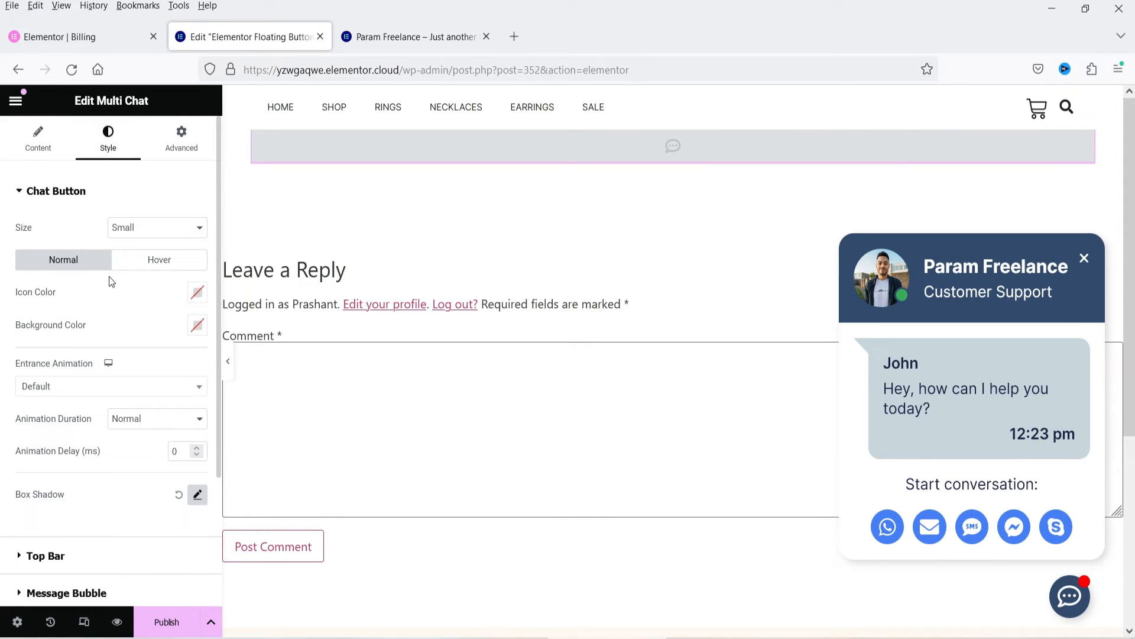
pyautogui.click(141, 228)
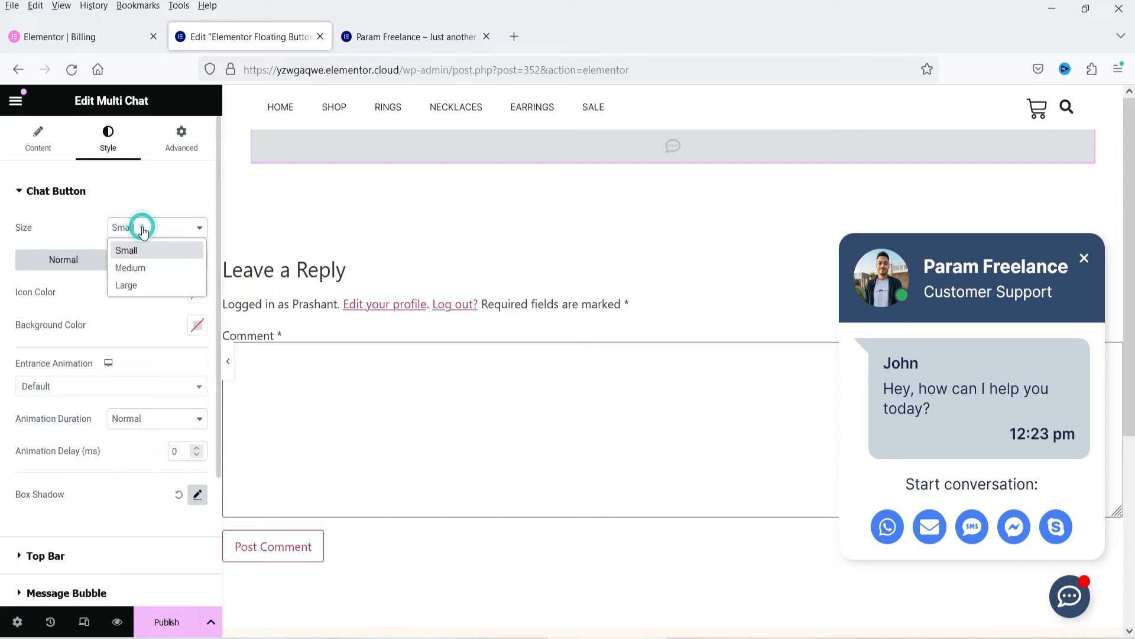
pyautogui.click(130, 268)
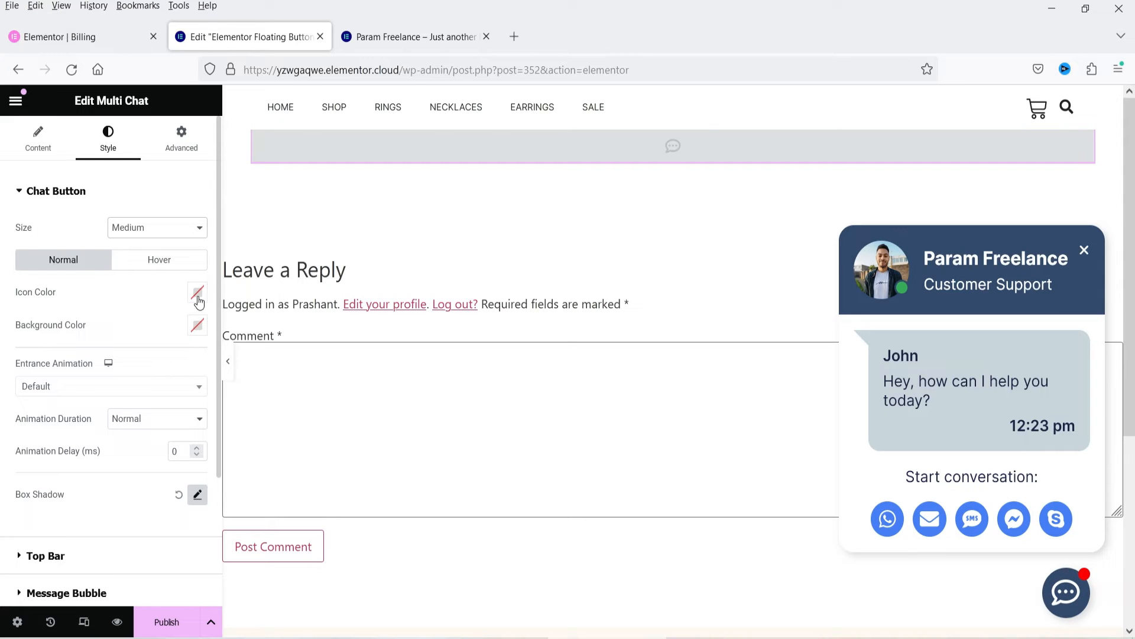
# Step: Set the Chat Button's normal background color to dark red #5A1111 and view its entrance animation choices
pyautogui.click(197, 324)
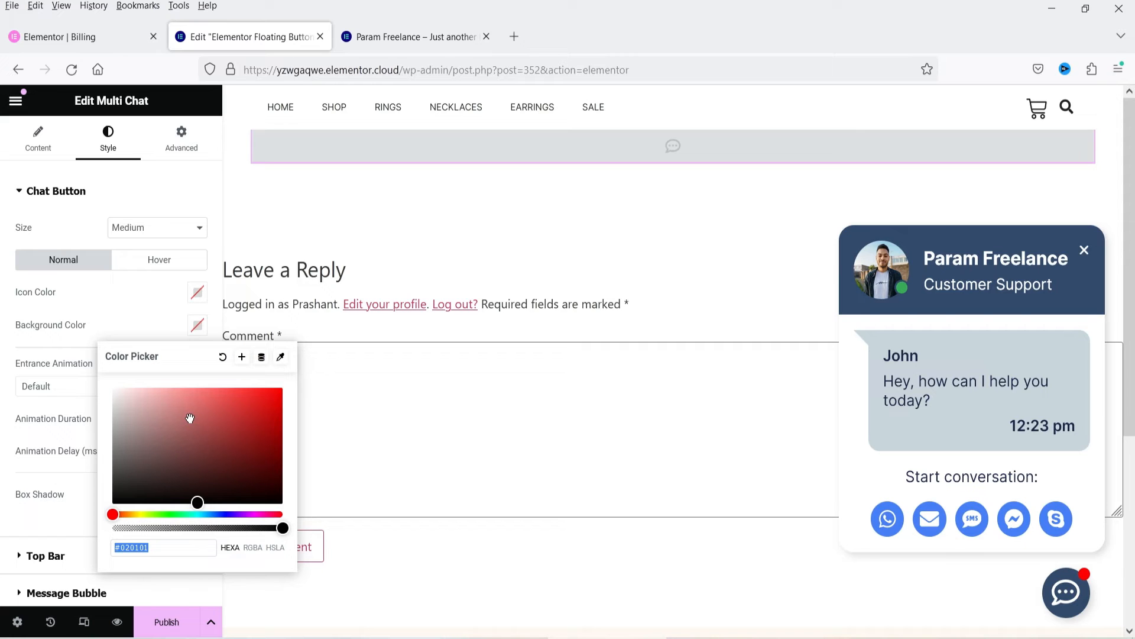
pyautogui.moveTo(198, 415); pyautogui.dragTo(250, 462)
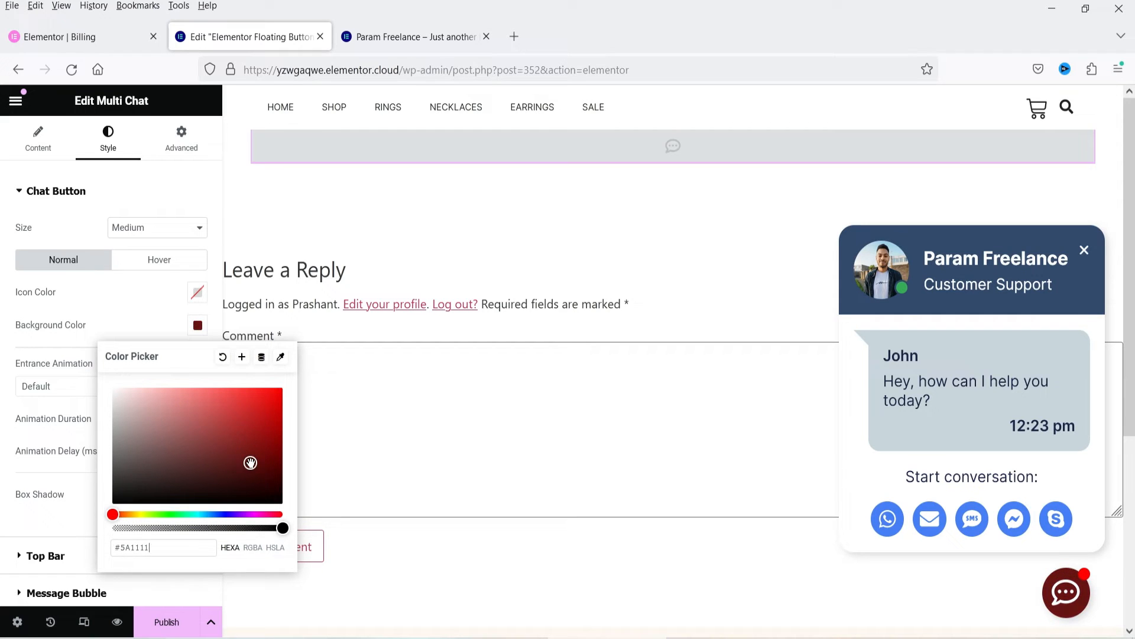
pyautogui.click(169, 299)
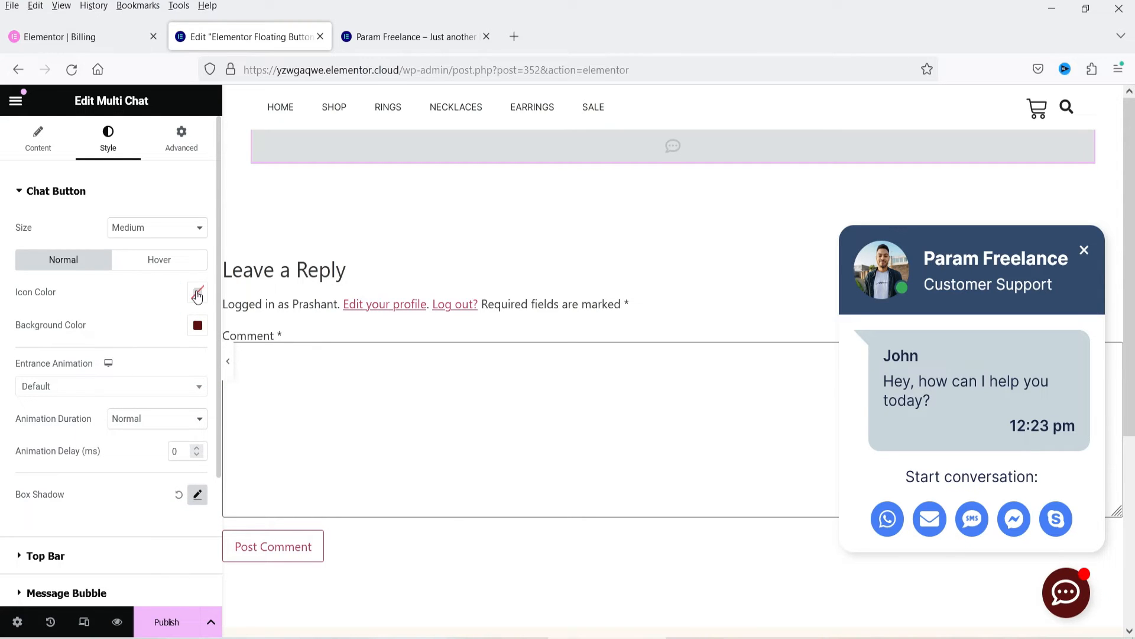
pyautogui.click(72, 390)
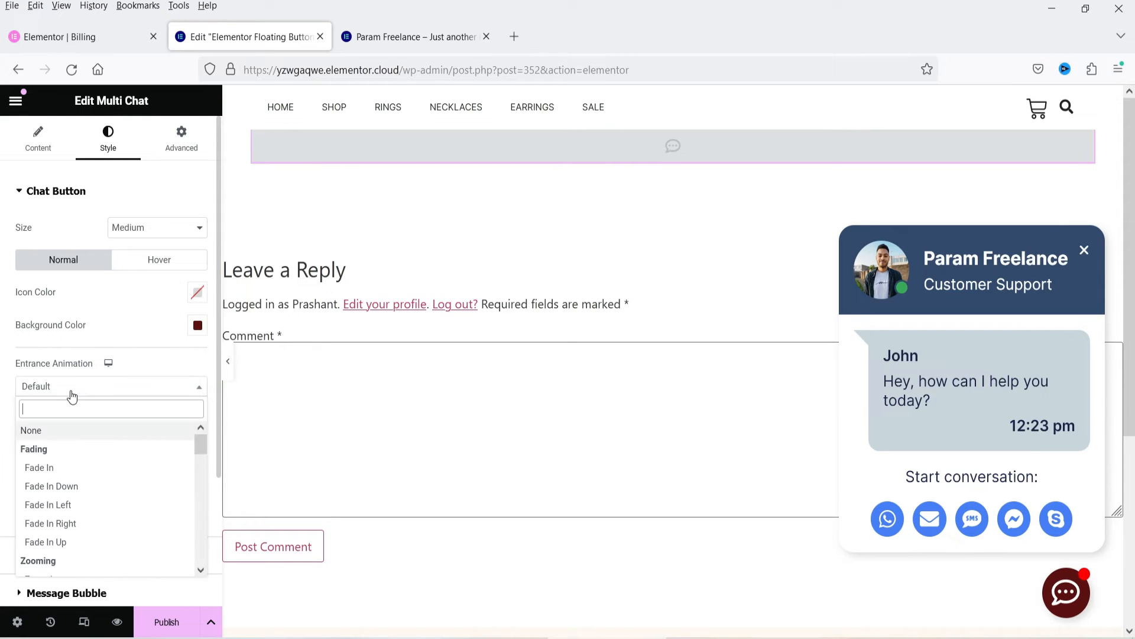
pyautogui.click(74, 386)
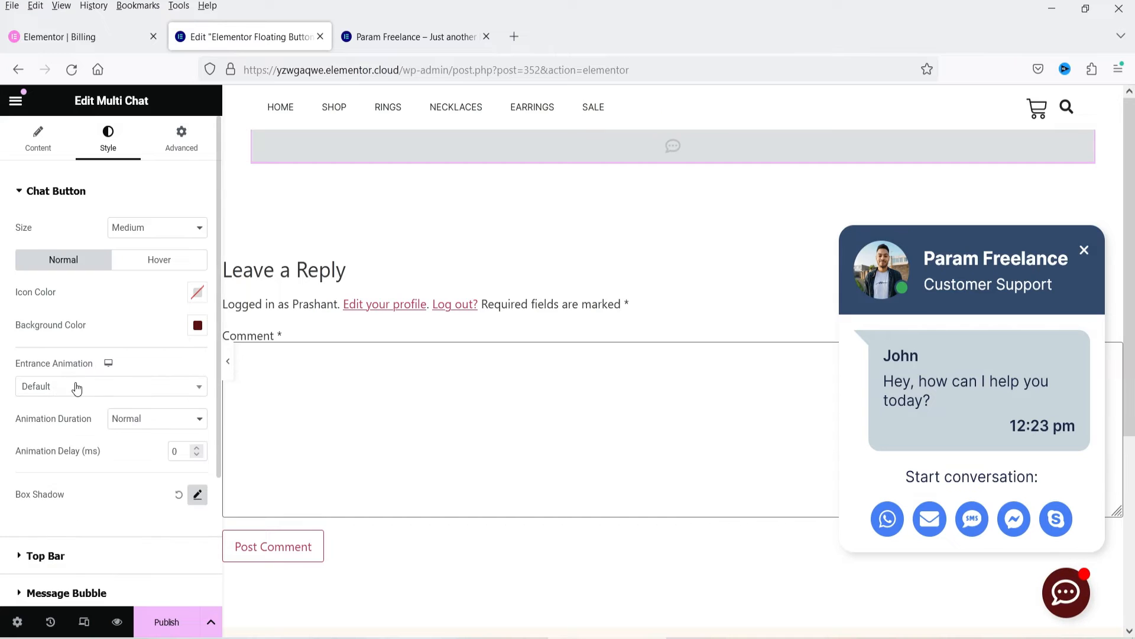
# Step: Set the Top Bar's background color to dark green #194F06 in the style settings
pyautogui.scroll(-3, 57, 428)
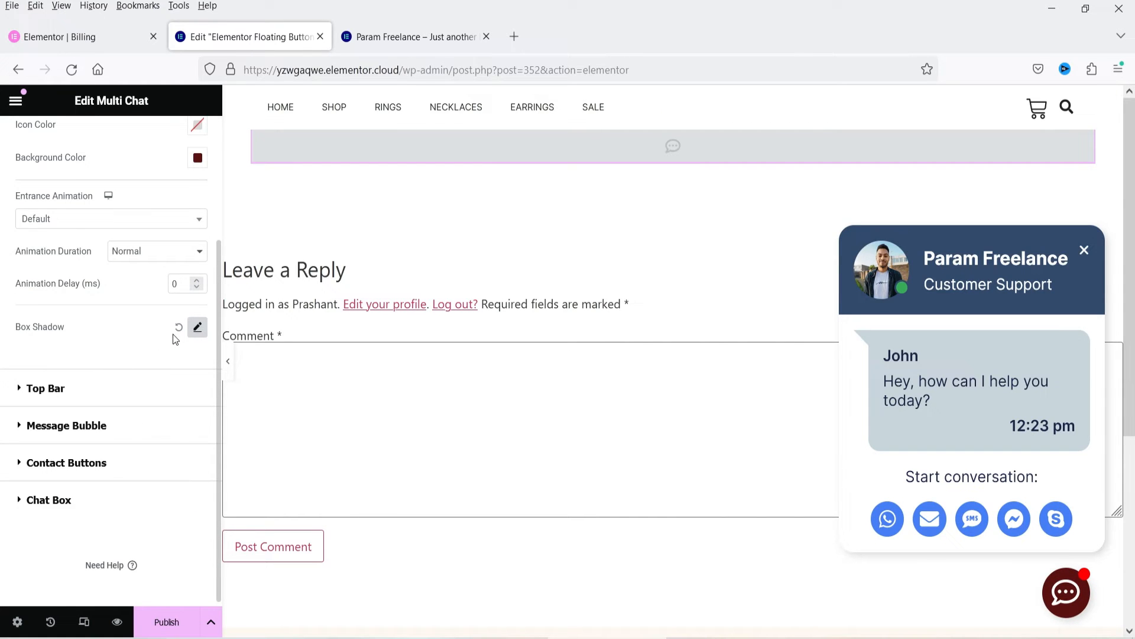
pyautogui.click(56, 387)
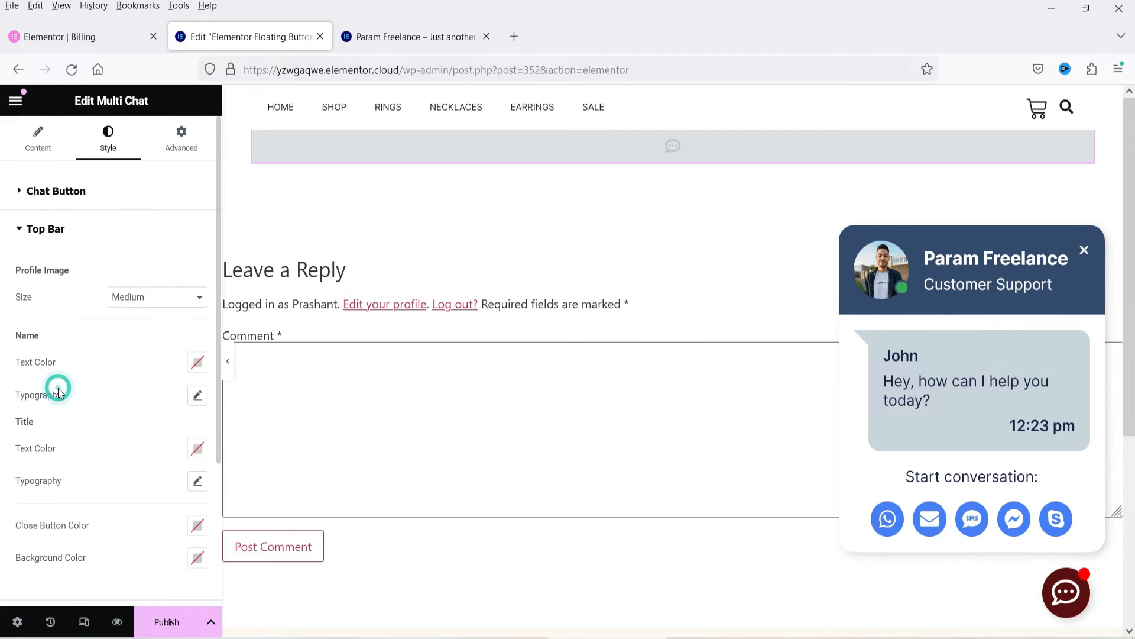
pyautogui.click(125, 300)
pyautogui.click(125, 302)
pyautogui.scroll(-2, 104, 368)
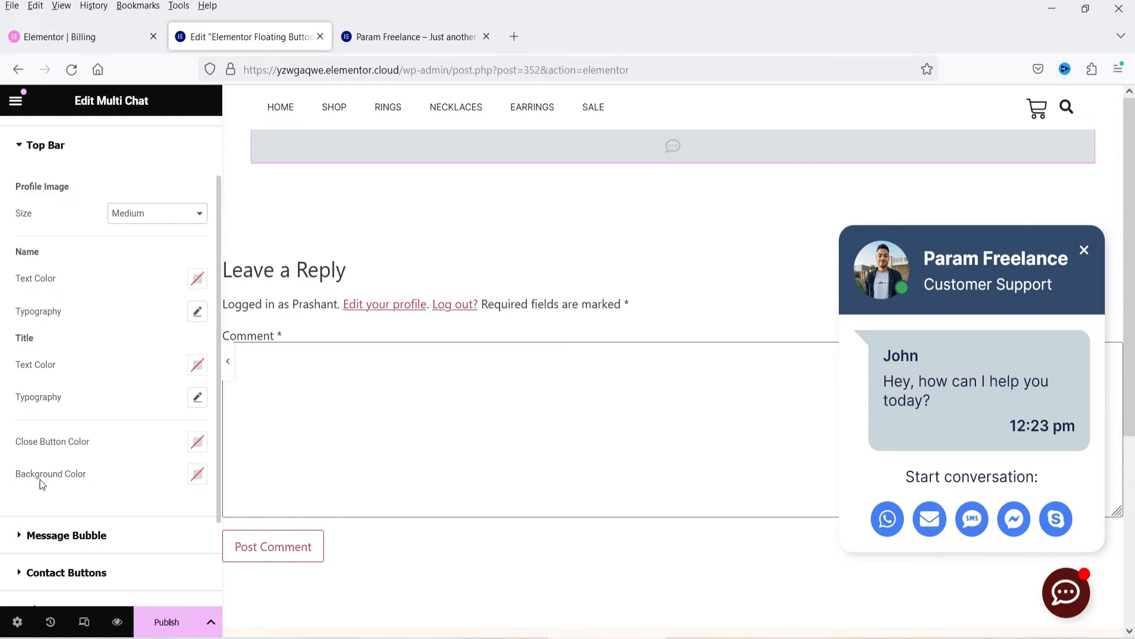
pyautogui.click(196, 474)
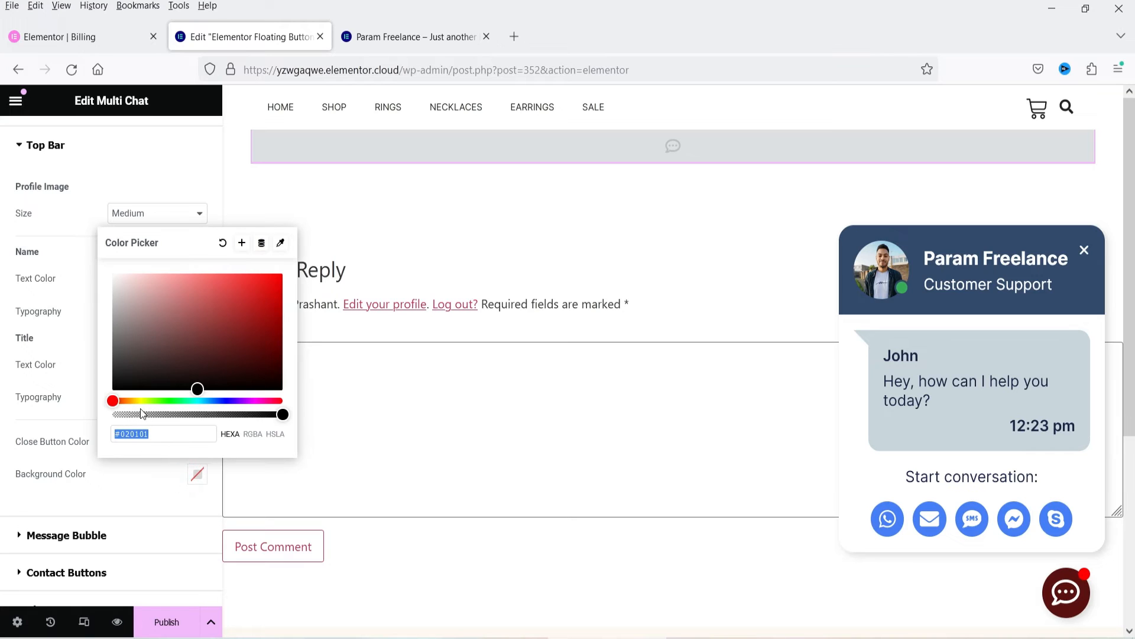
pyautogui.click(225, 401)
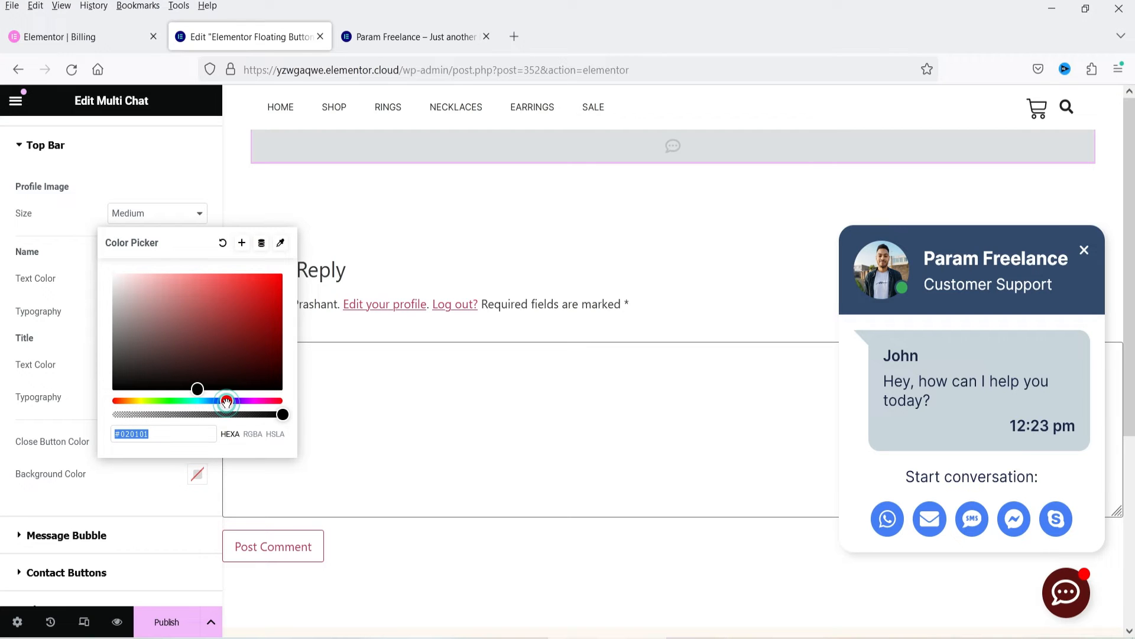
pyautogui.click(161, 400)
pyautogui.moveTo(193, 335); pyautogui.dragTo(270, 354)
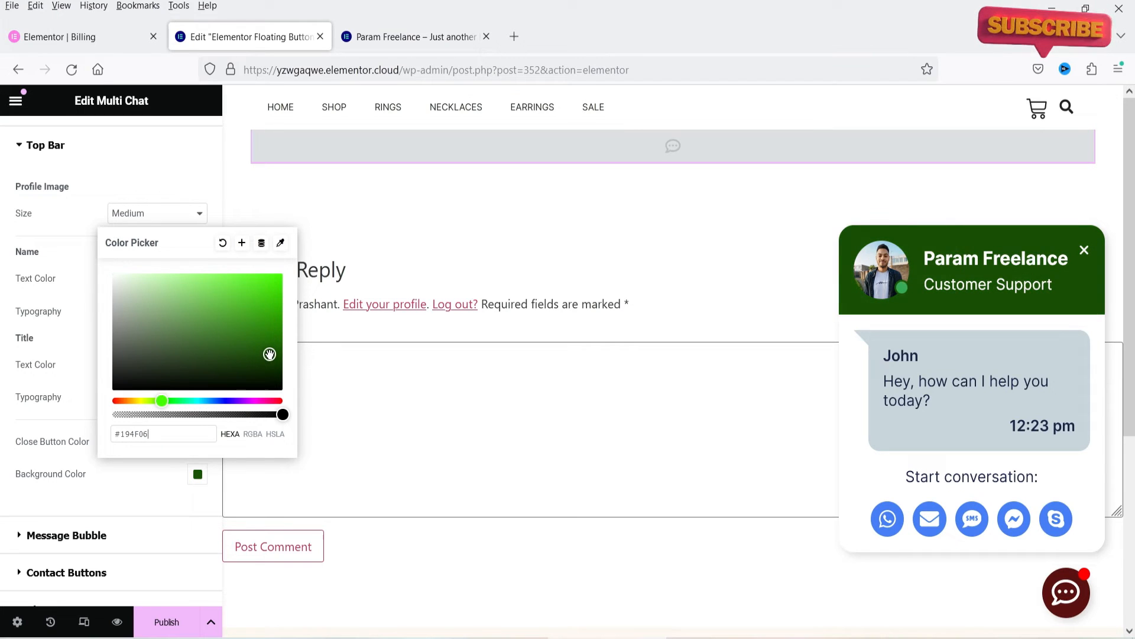
pyautogui.click(26, 397)
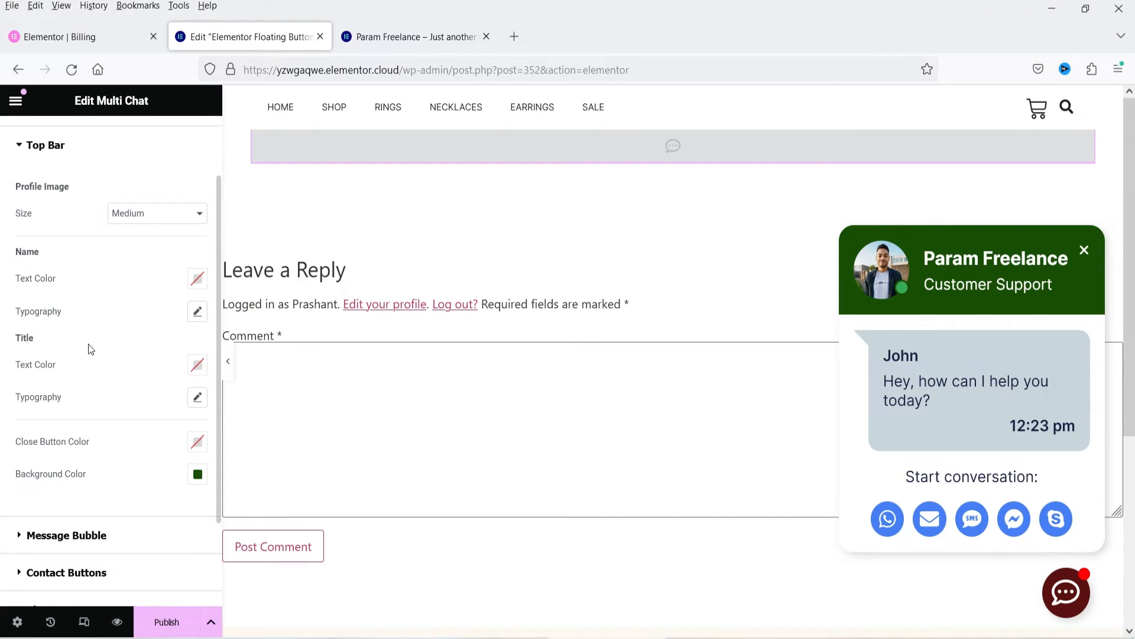
# Step: Set the Message Bubble's background color to yellow #FFEF60 in the style settings
pyautogui.scroll(-2, 87, 349)
pyautogui.click(69, 424)
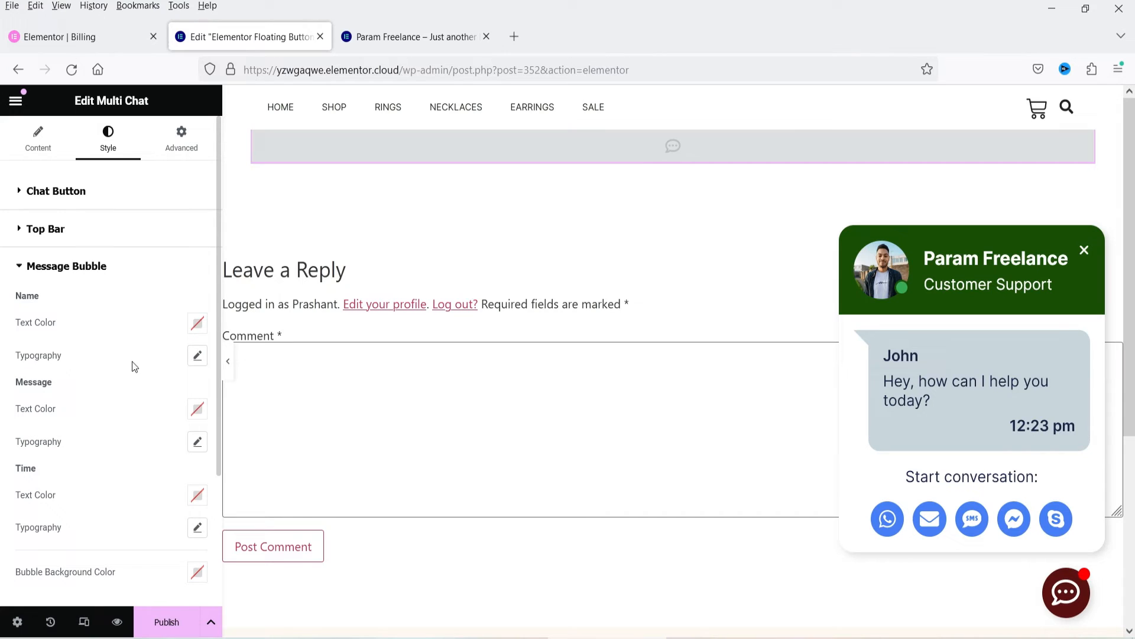
pyautogui.scroll(-2, 85, 393)
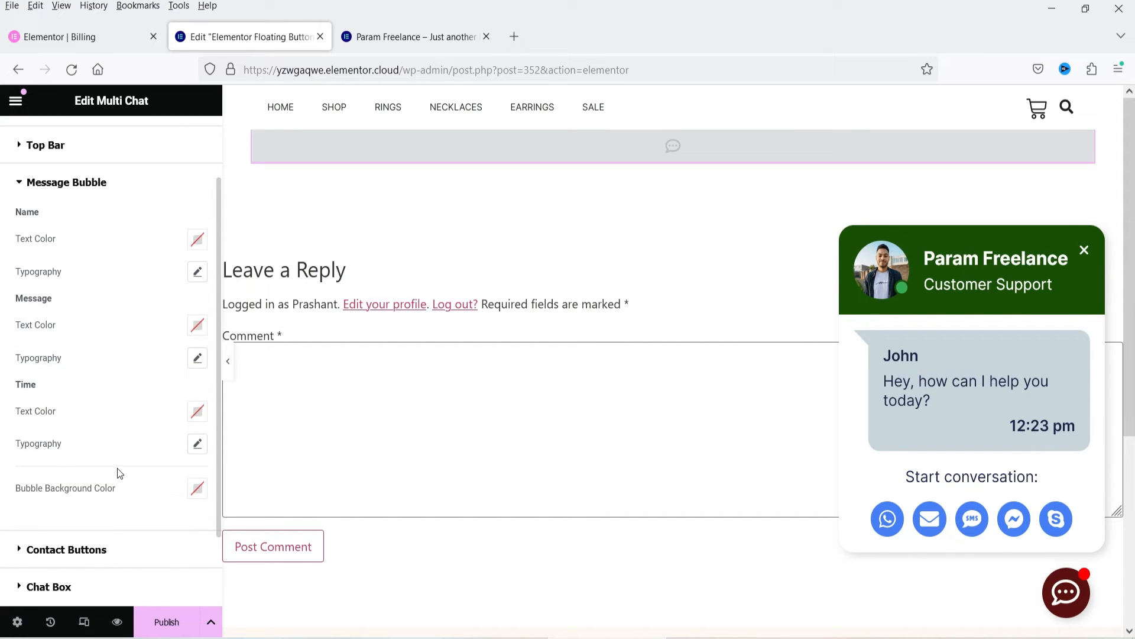
pyautogui.scroll(-2, 119, 473)
pyautogui.click(199, 405)
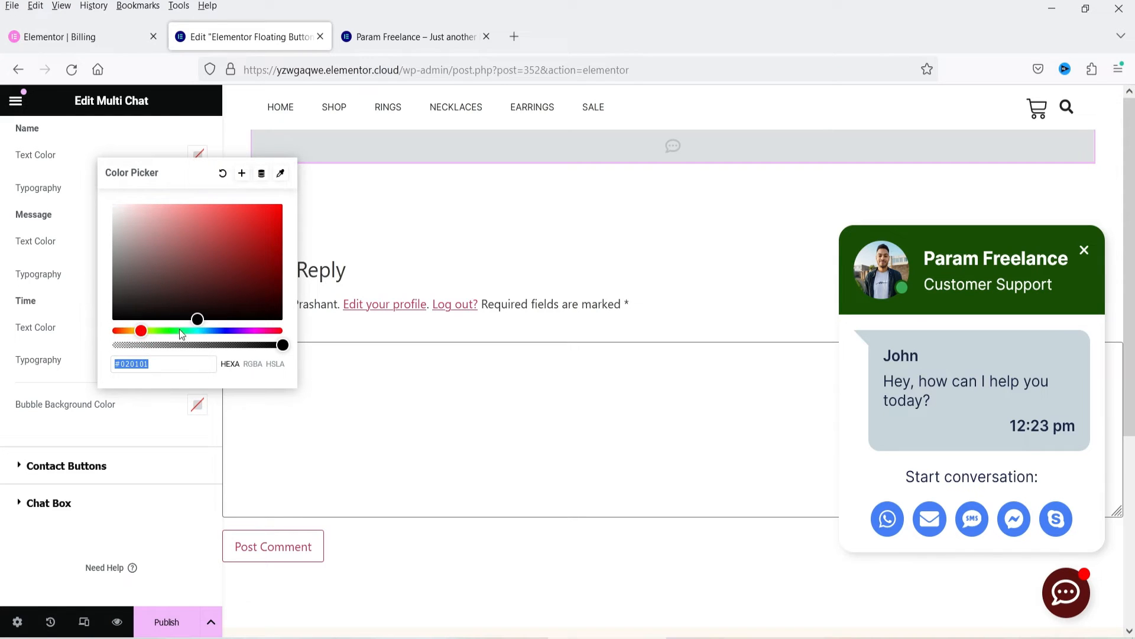
pyautogui.click(137, 332)
pyautogui.moveTo(196, 319); pyautogui.dragTo(219, 201)
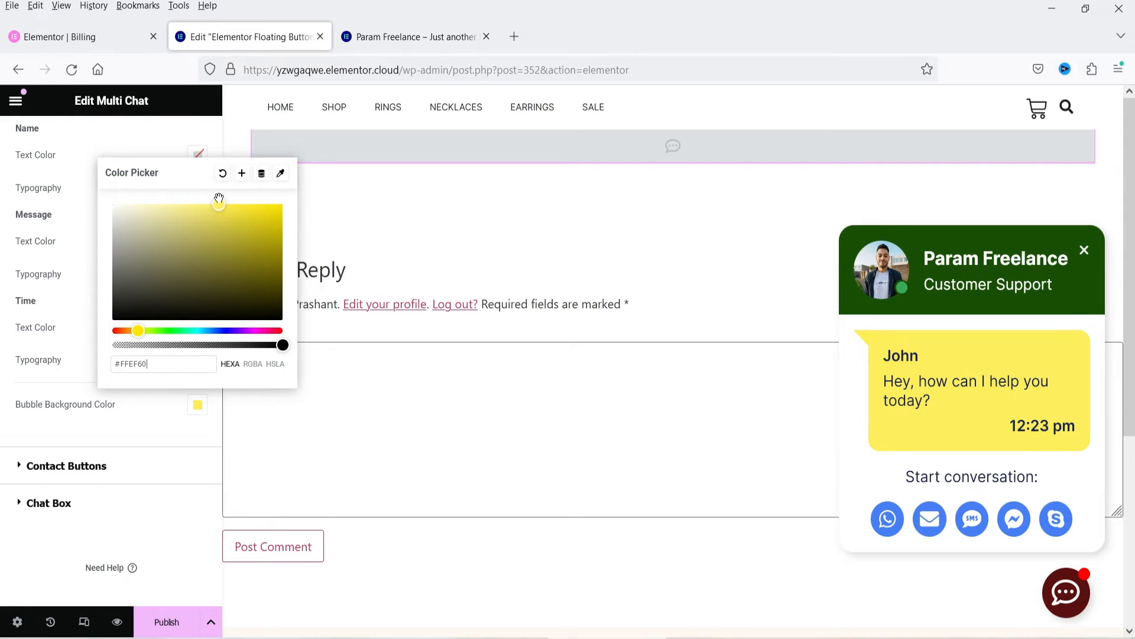
pyautogui.click(35, 343)
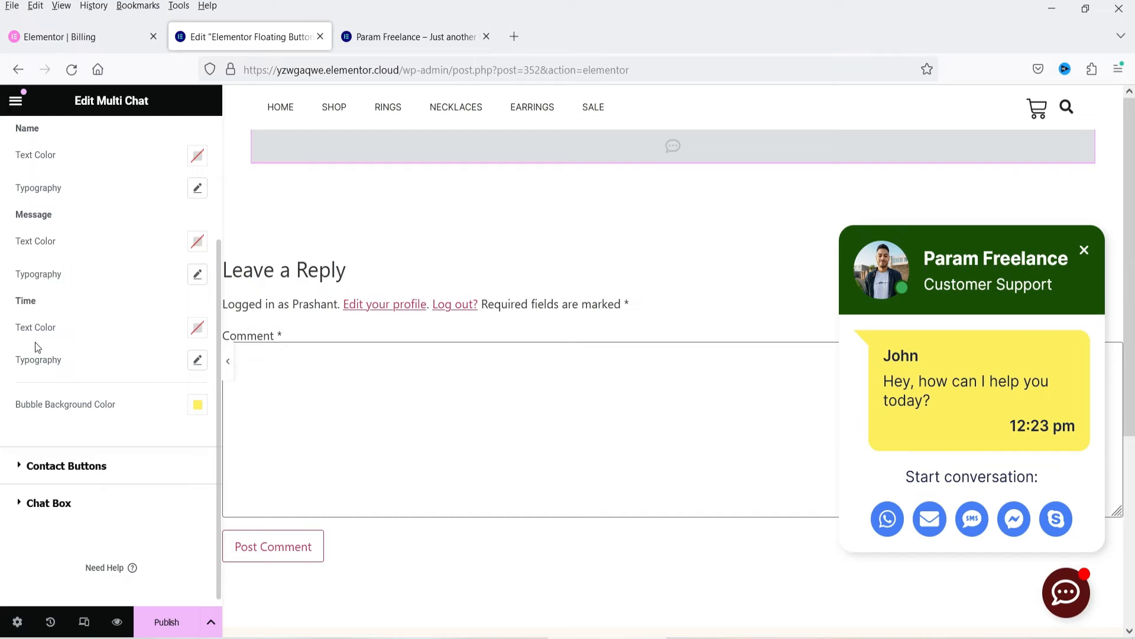
# Step: Set the normal background color of the Contact Buttons to near-black in the style settings
pyautogui.click(68, 452)
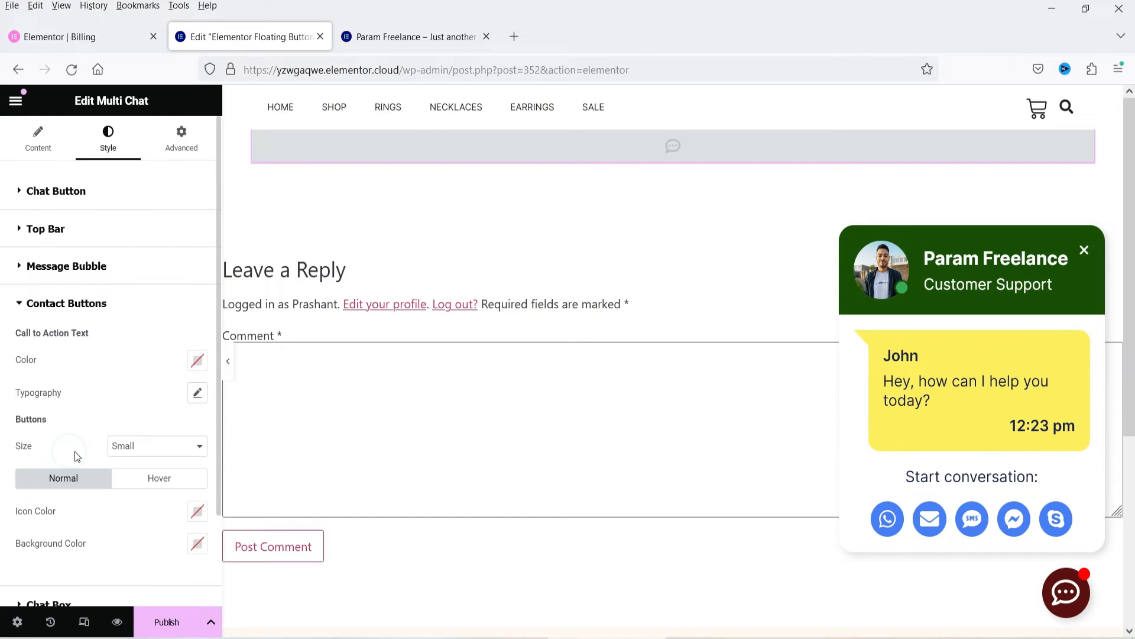
pyautogui.scroll(-2, 137, 402)
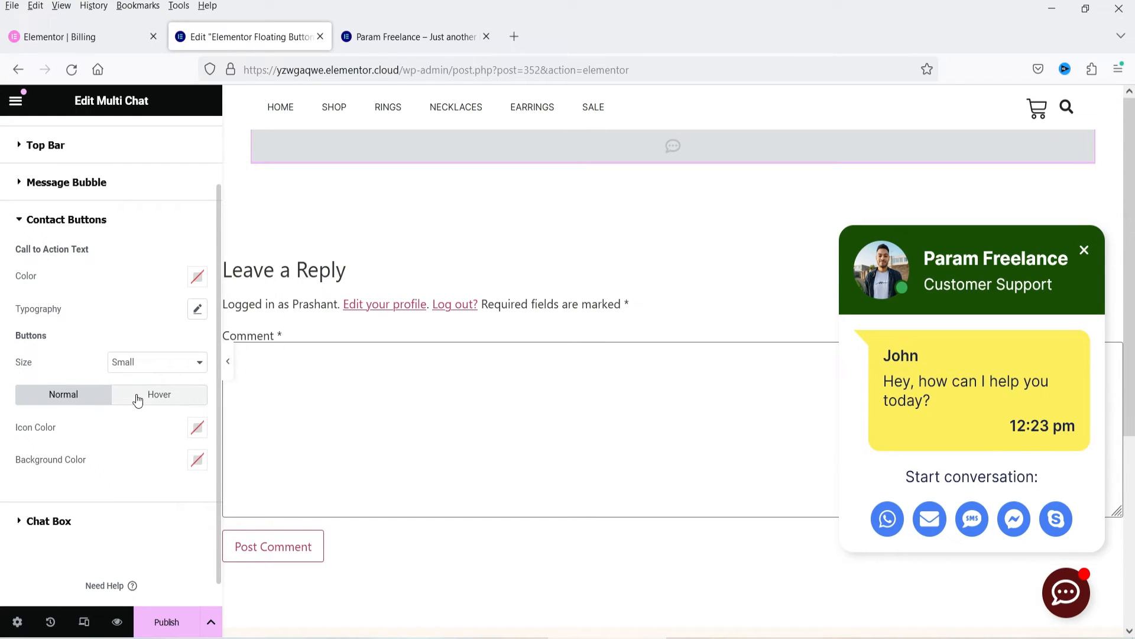
pyautogui.click(198, 460)
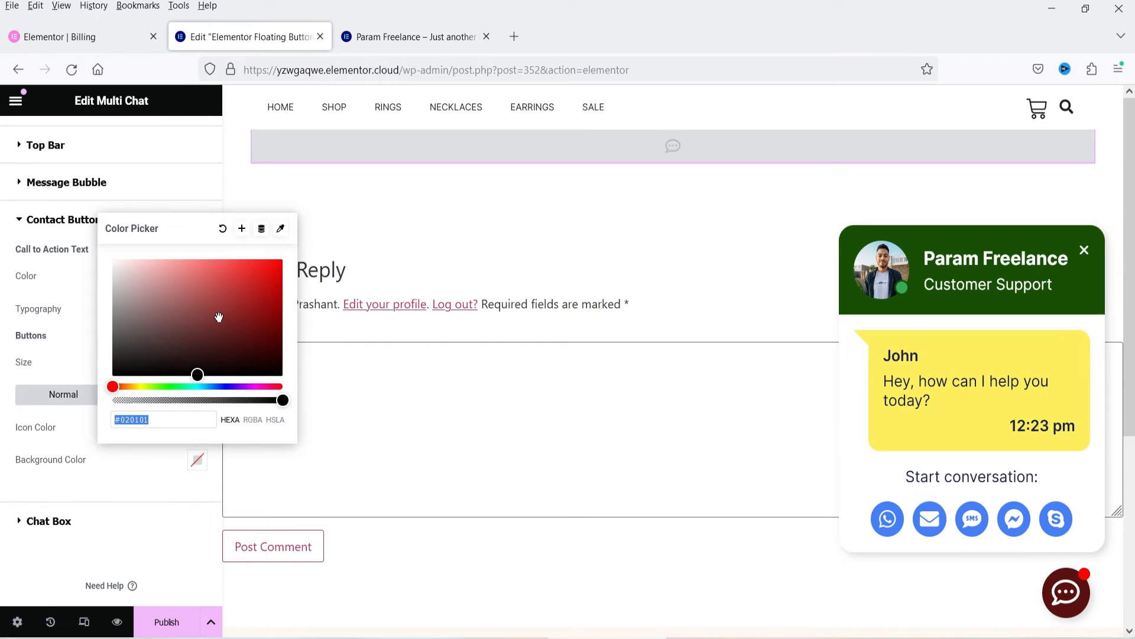
pyautogui.click(217, 387)
pyautogui.moveTo(197, 375); pyautogui.dragTo(158, 368)
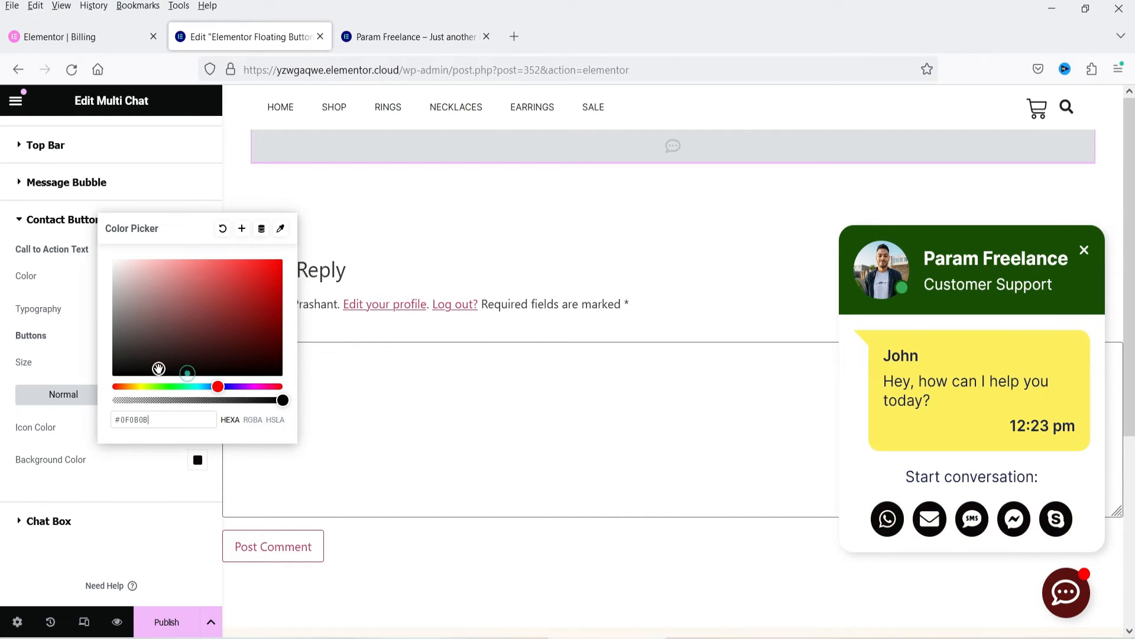
# Step: Set the Chat Box's background color to a light pinkish grey in the style settings
pyautogui.click(77, 531)
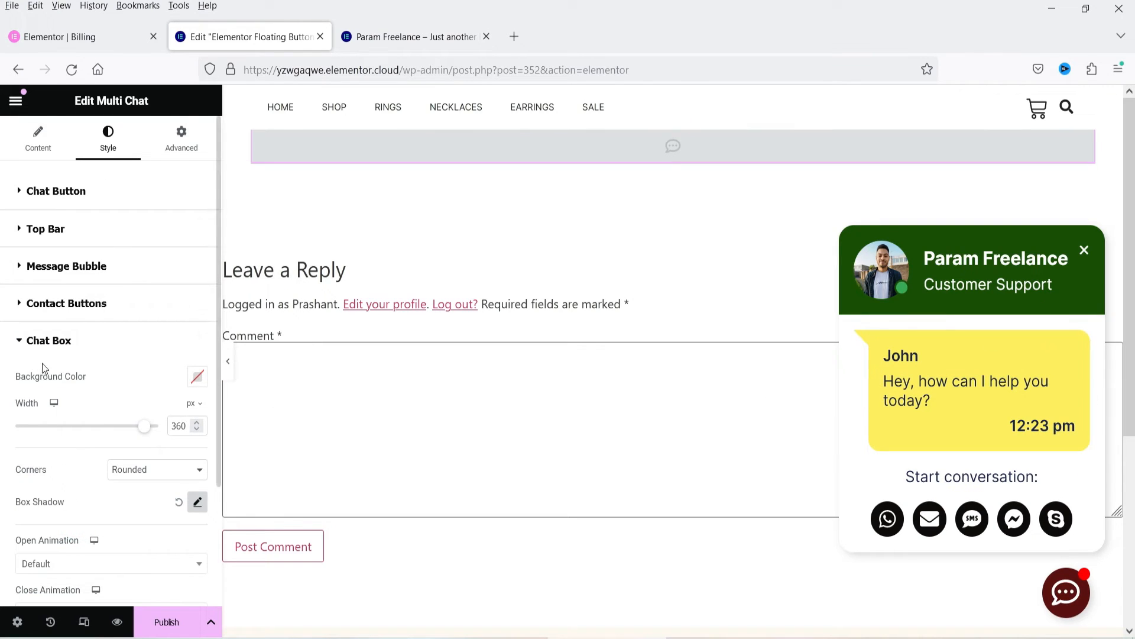
pyautogui.scroll(-3, 62, 354)
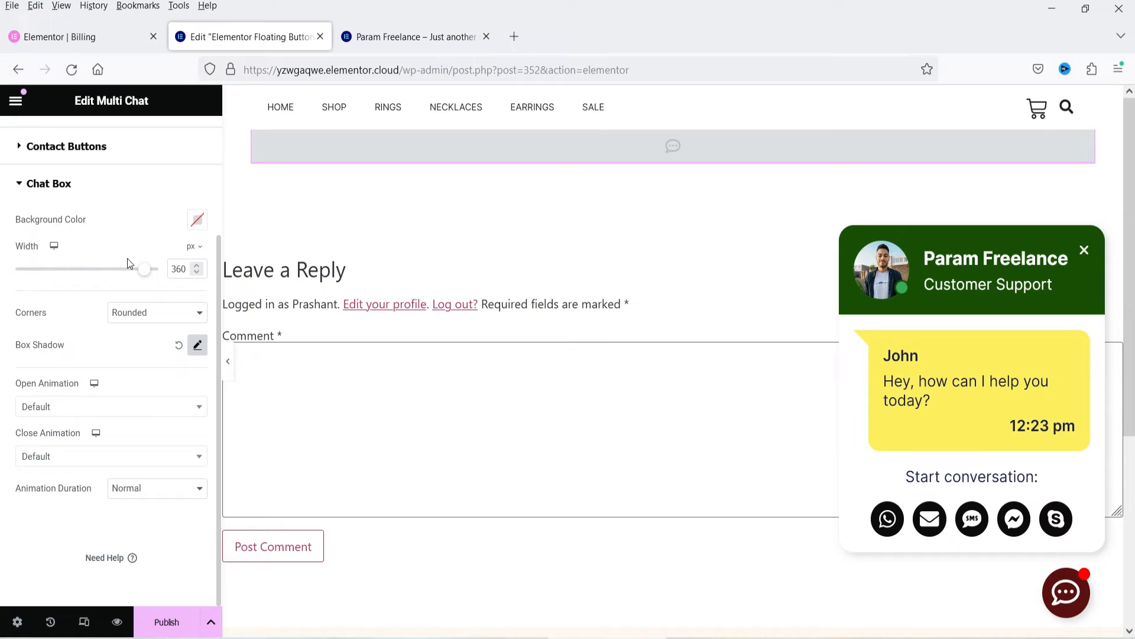
pyautogui.click(205, 226)
pyautogui.click(120, 288)
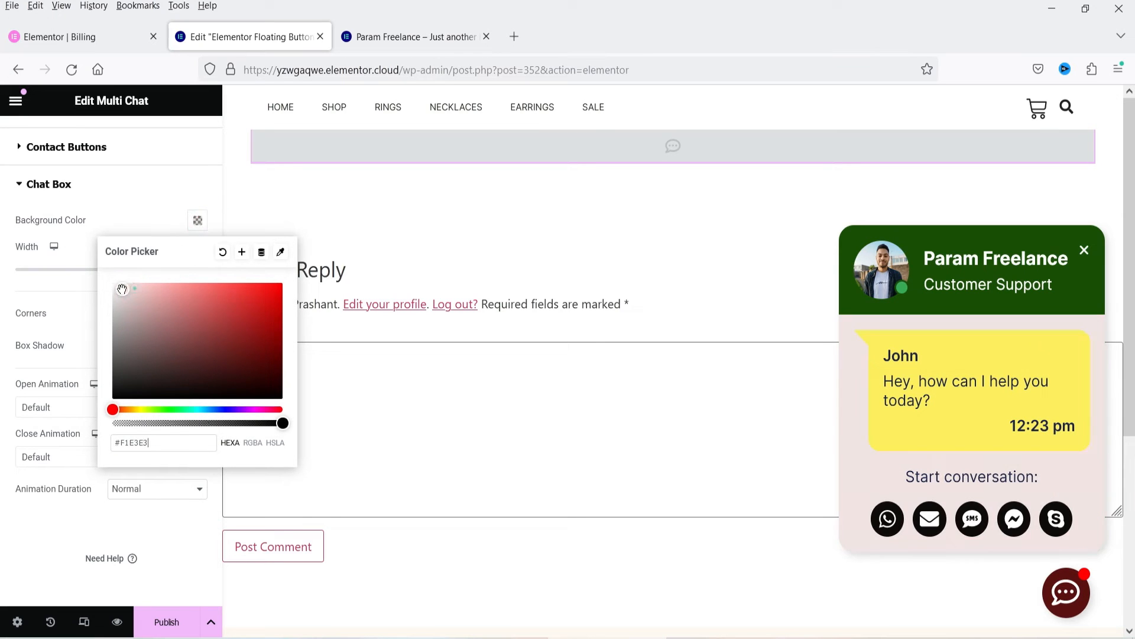
pyautogui.moveTo(119, 288); pyautogui.dragTo(116, 292)
pyautogui.click(53, 323)
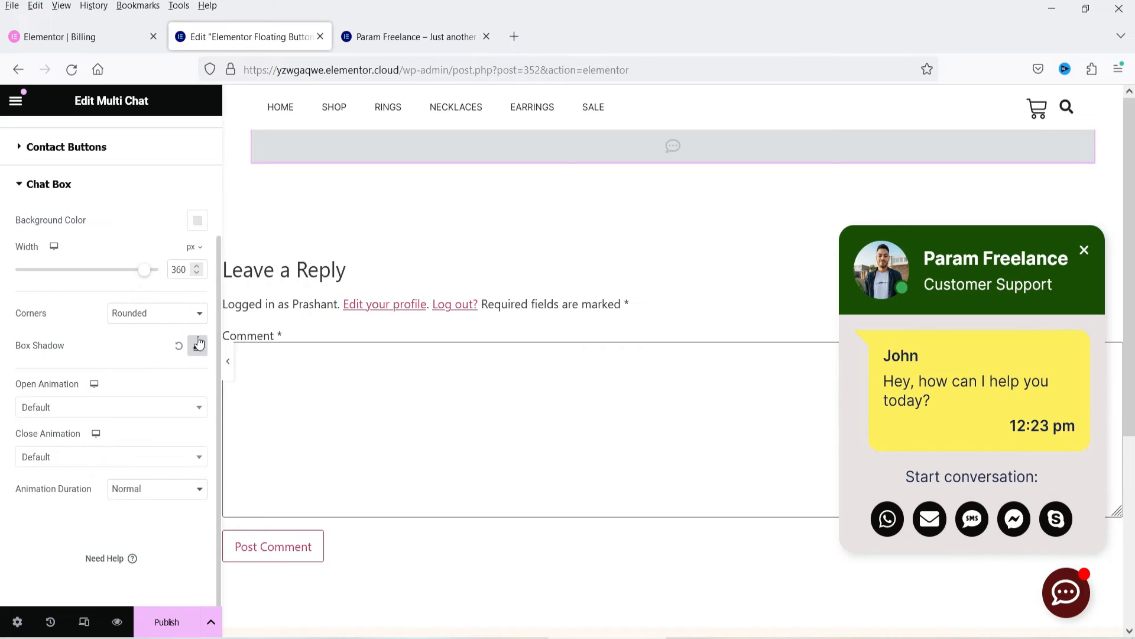
# Step: Try the Top vertical and Left horizontal positions in the advanced layout settings, and restore Bottom and Right
pyautogui.scroll(5, 114, 292)
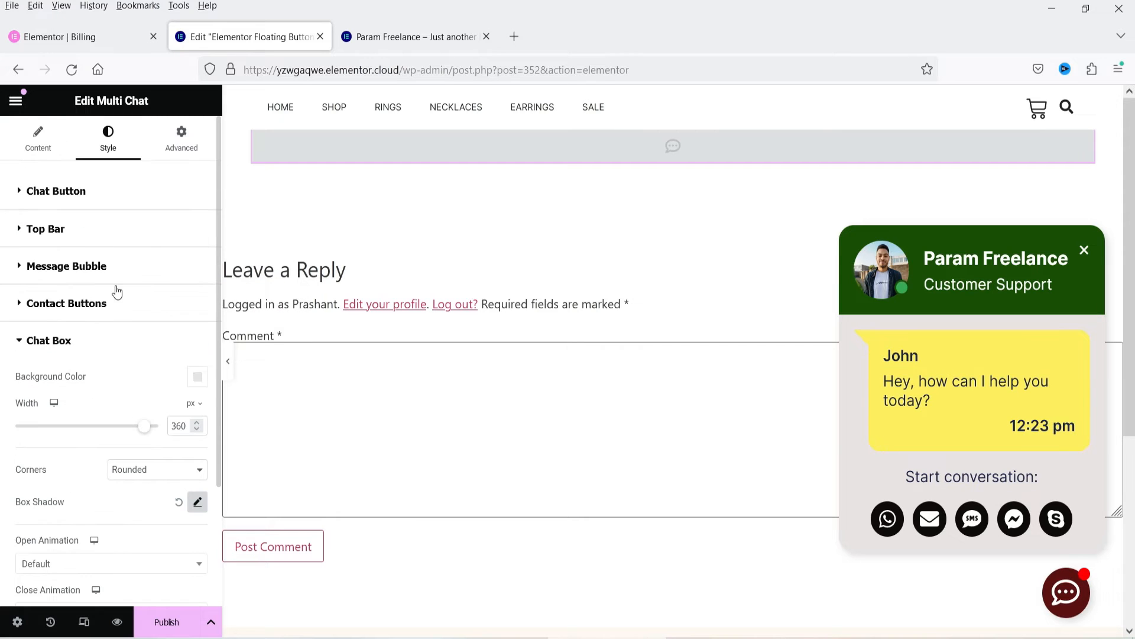
pyautogui.click(198, 137)
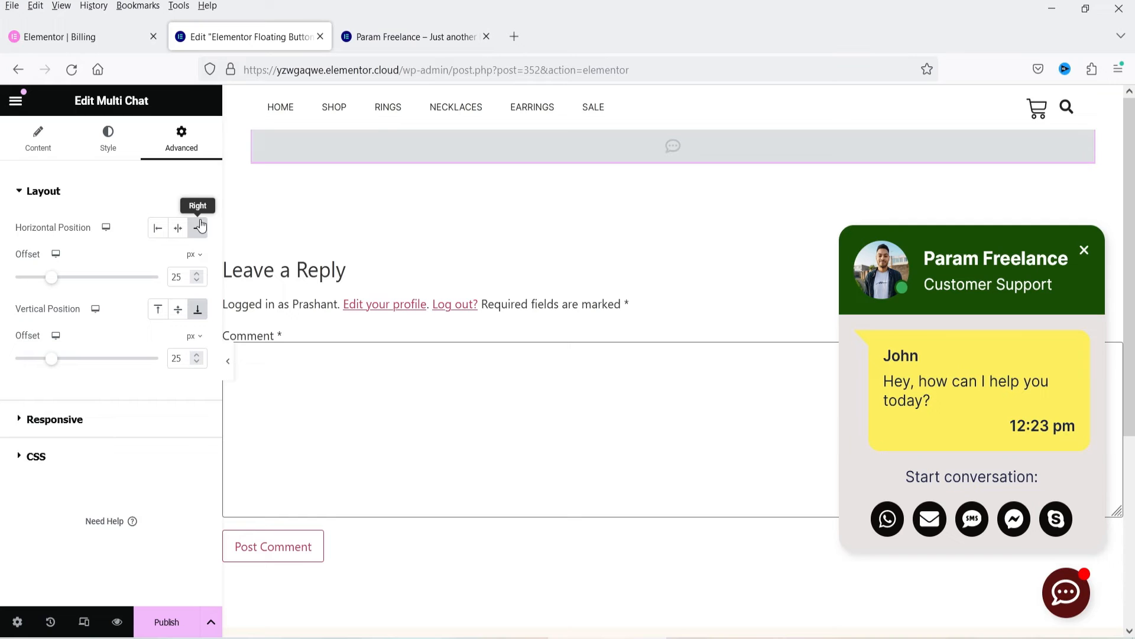
pyautogui.click(158, 310)
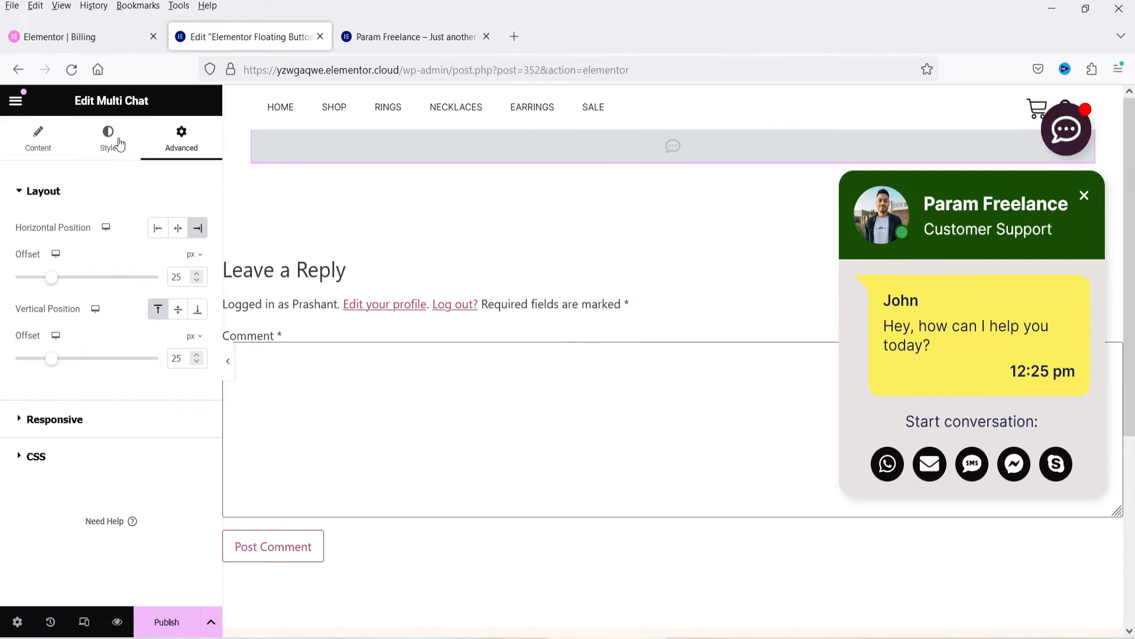
pyautogui.click(199, 309)
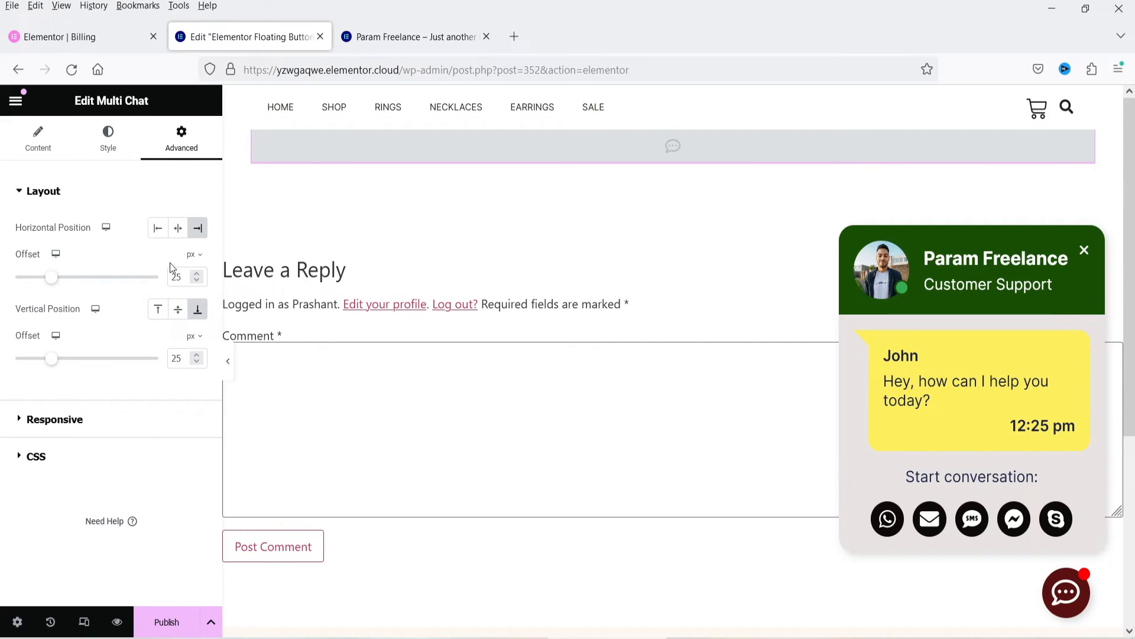
pyautogui.click(158, 232)
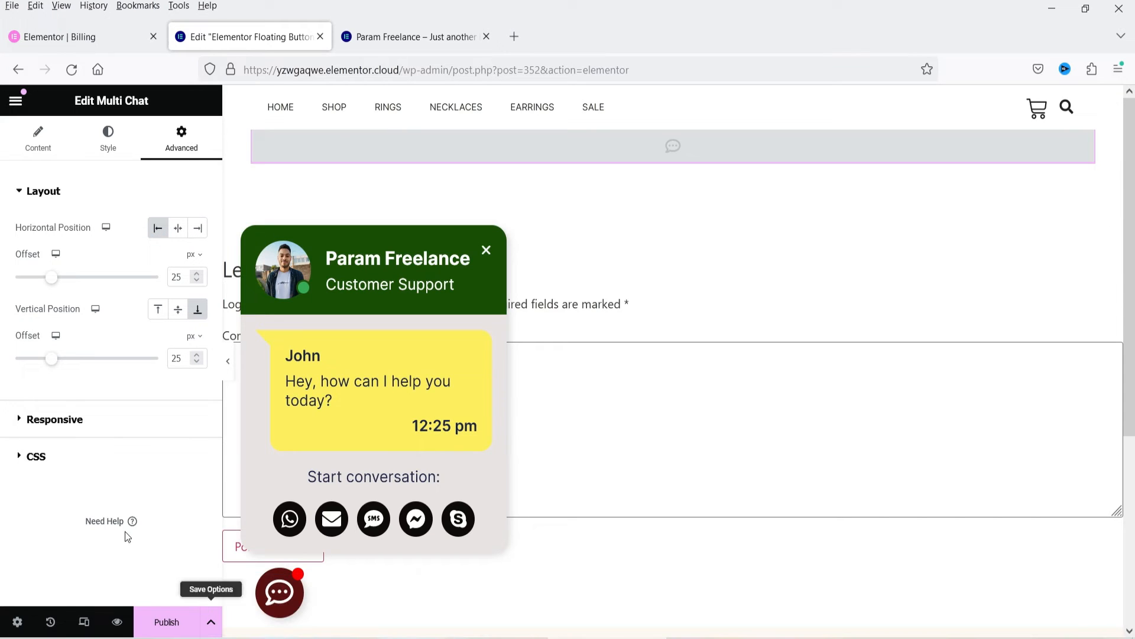
pyautogui.click(199, 232)
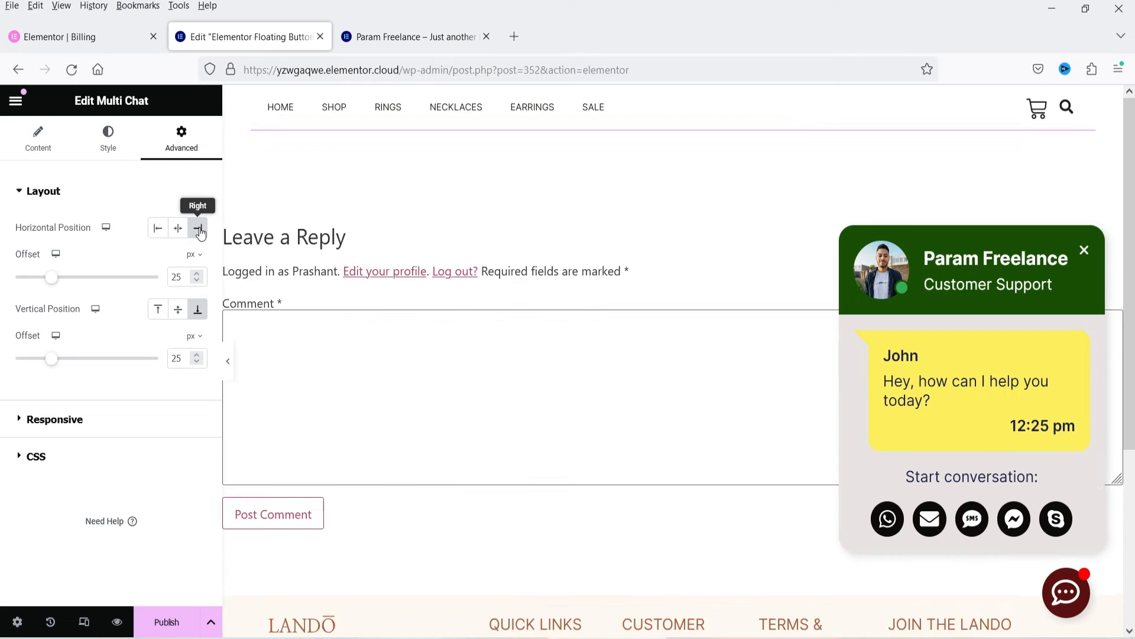
pyautogui.click(37, 434)
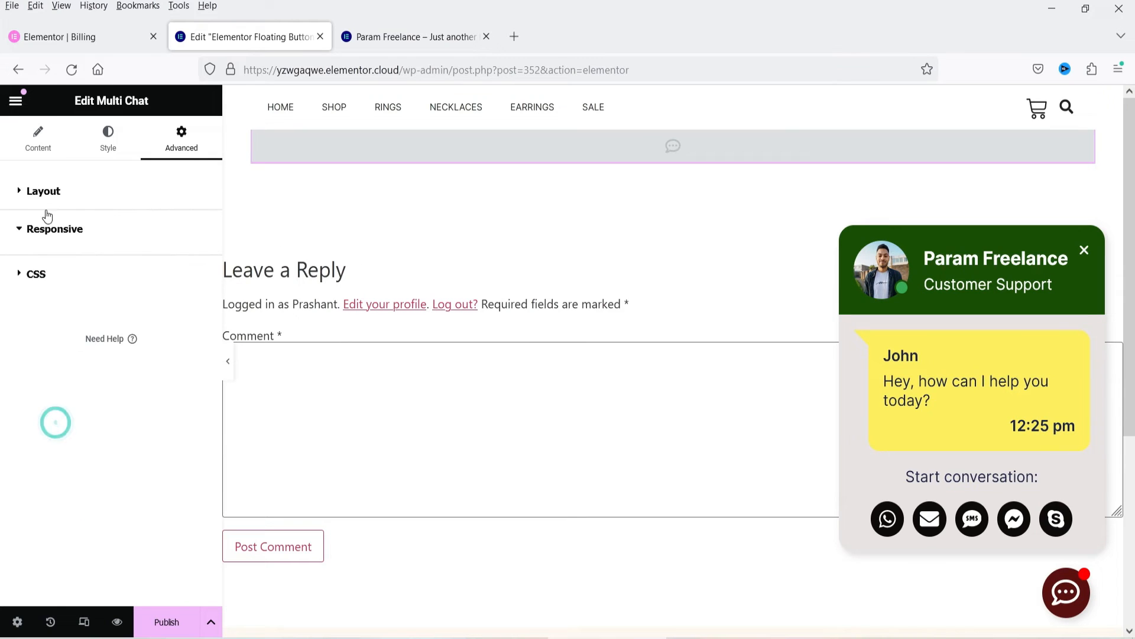
pyautogui.click(83, 235)
pyautogui.click(74, 268)
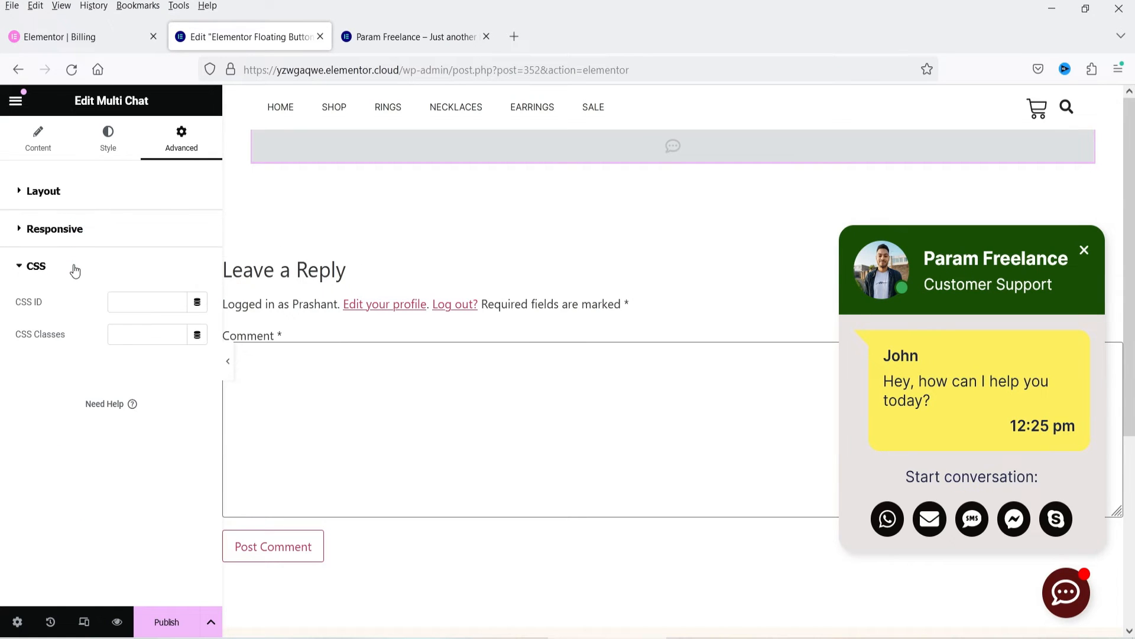
pyautogui.click(74, 270)
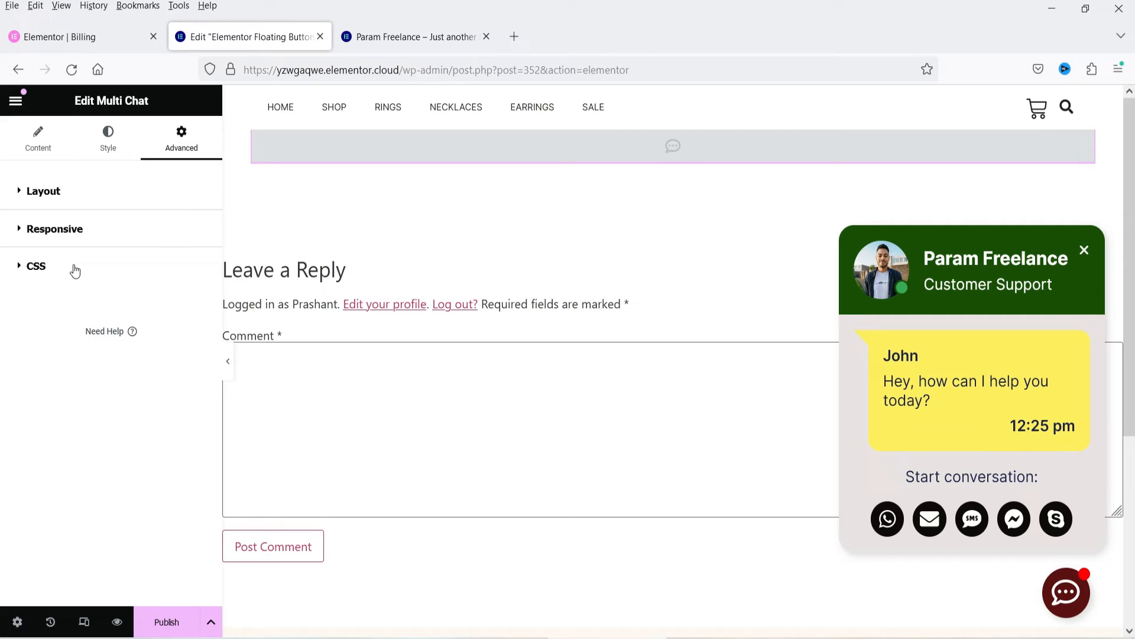
# Step: Publish the floating button with a display condition that includes only the singular page Home
pyautogui.click(175, 622)
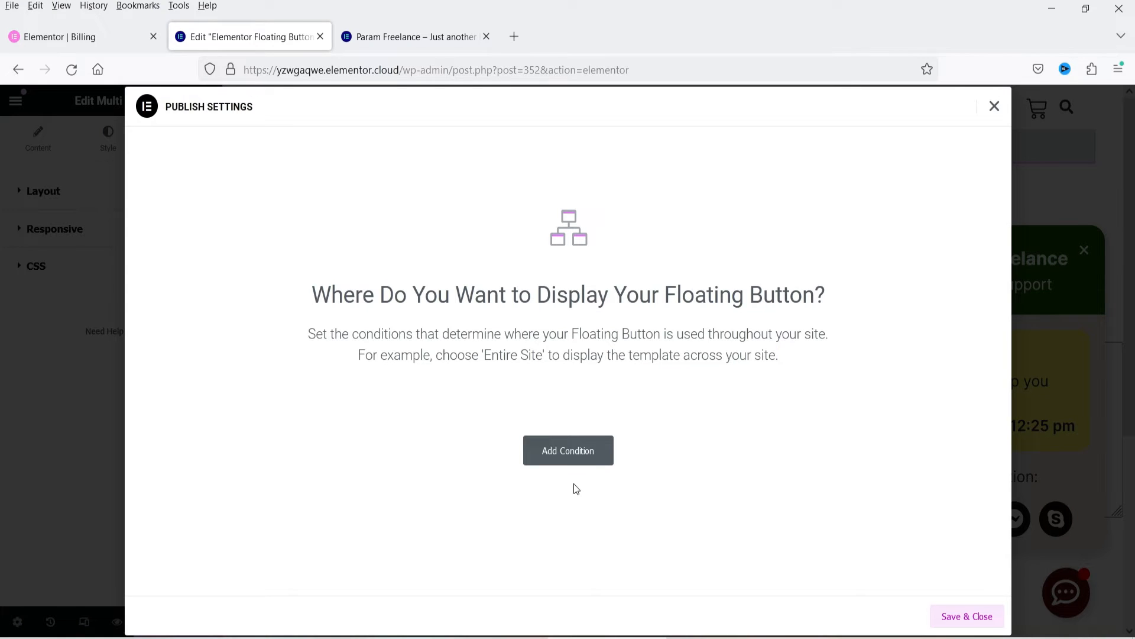
pyautogui.click(545, 456)
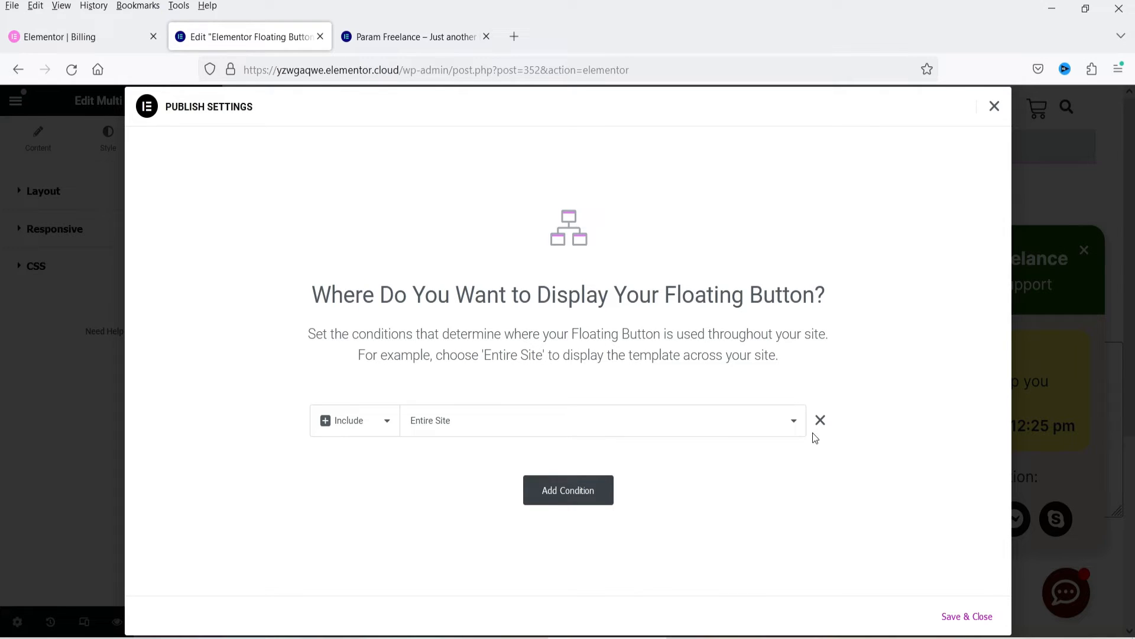
pyautogui.click(720, 431)
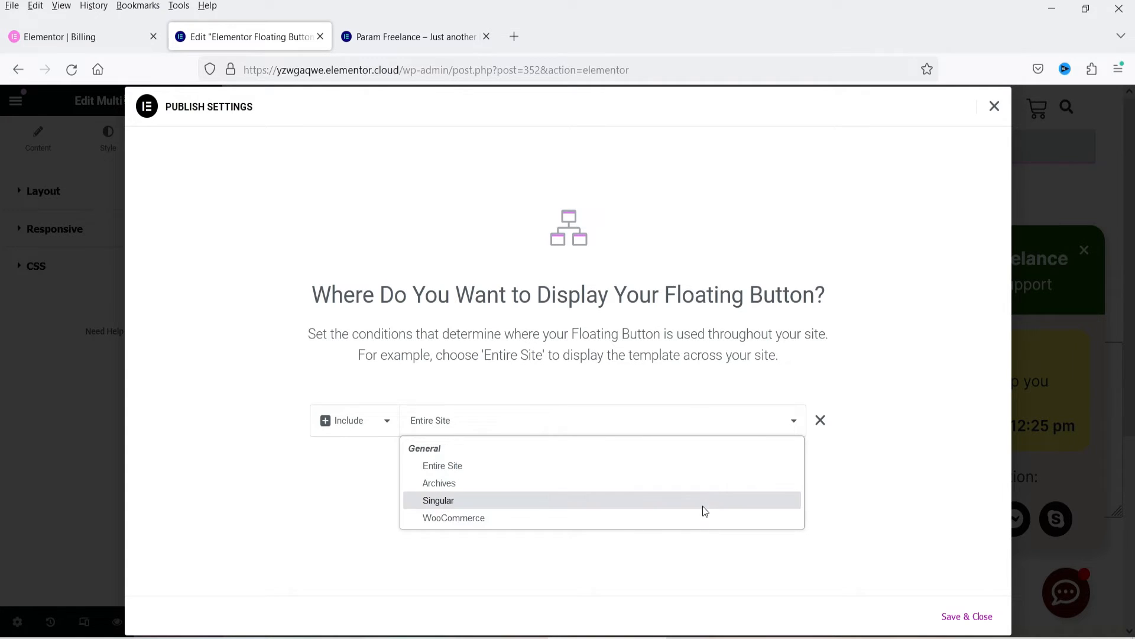
pyautogui.click(703, 505)
pyautogui.click(681, 420)
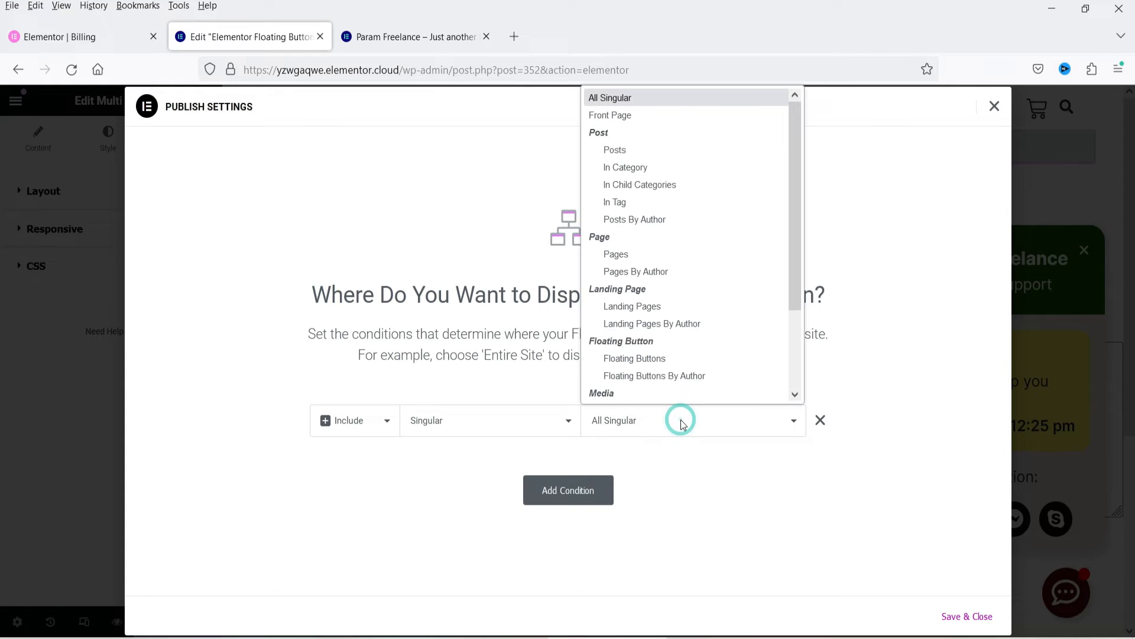
pyautogui.click(657, 255)
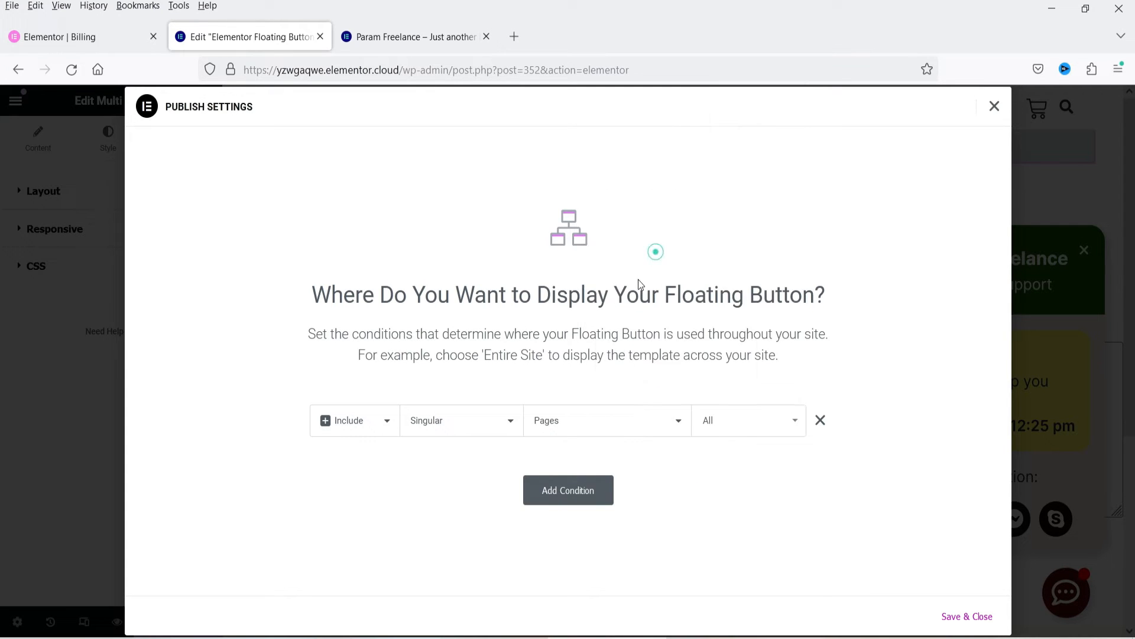
pyautogui.click(730, 427)
pyautogui.write('home')
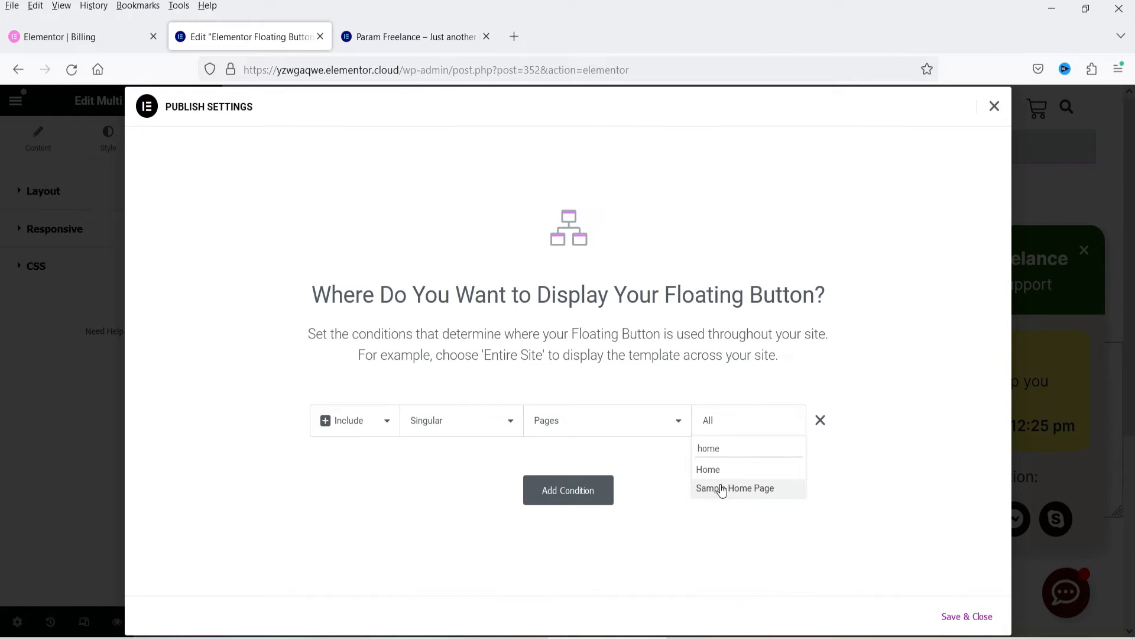
pyautogui.click(723, 470)
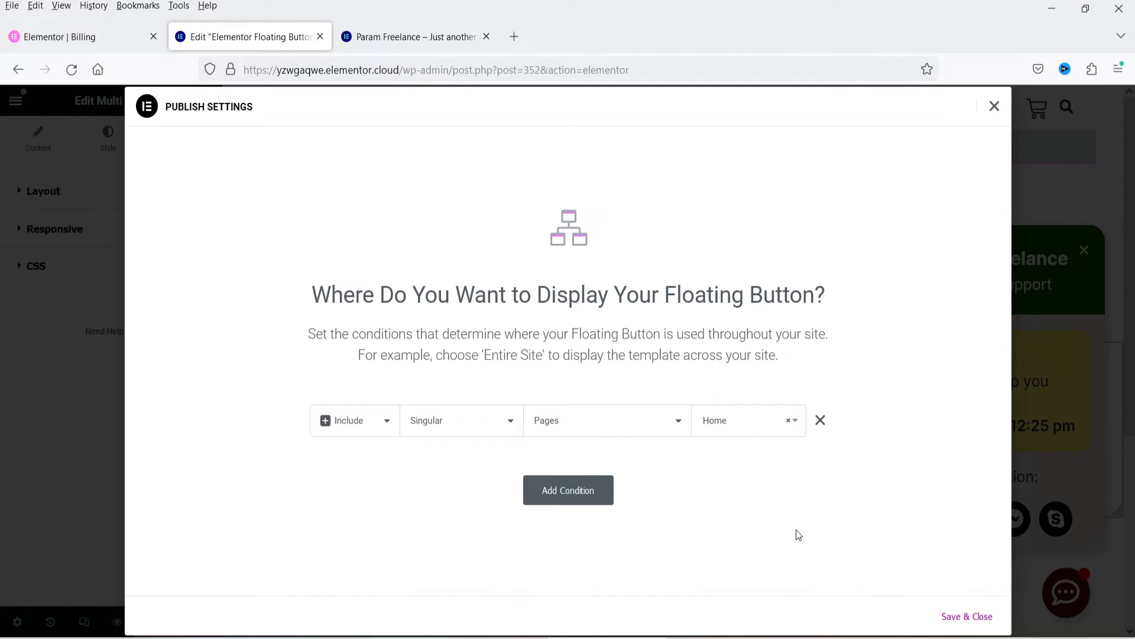
pyautogui.click(974, 617)
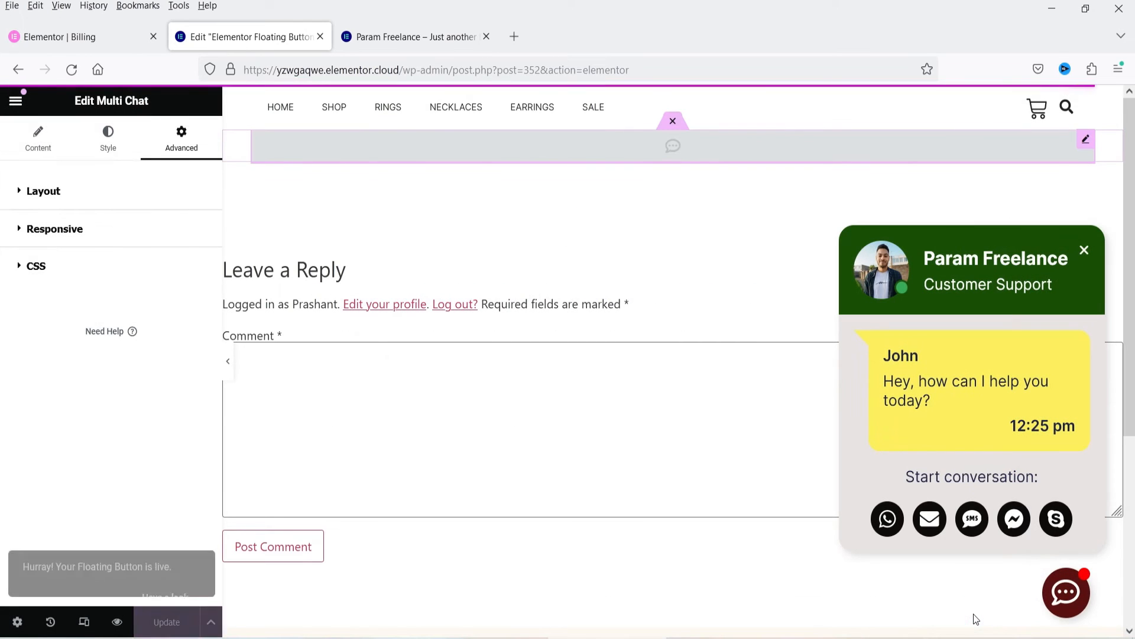
# Step: Reload the live store's home page and check the floating chat button while moving through the page
pyautogui.click(369, 49)
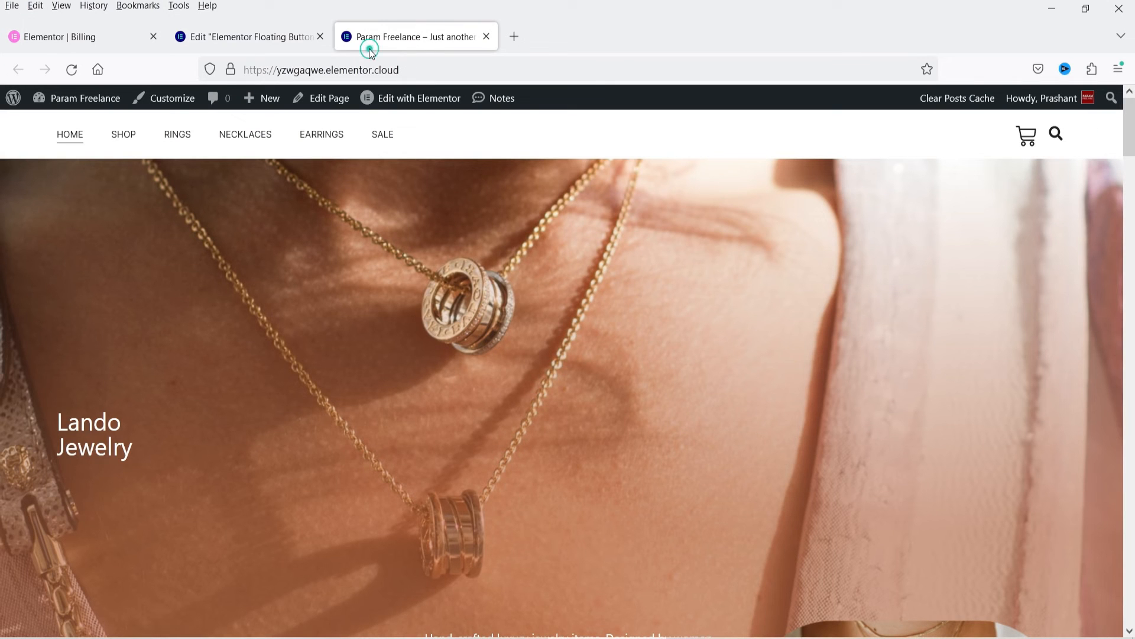
pyautogui.click(72, 69)
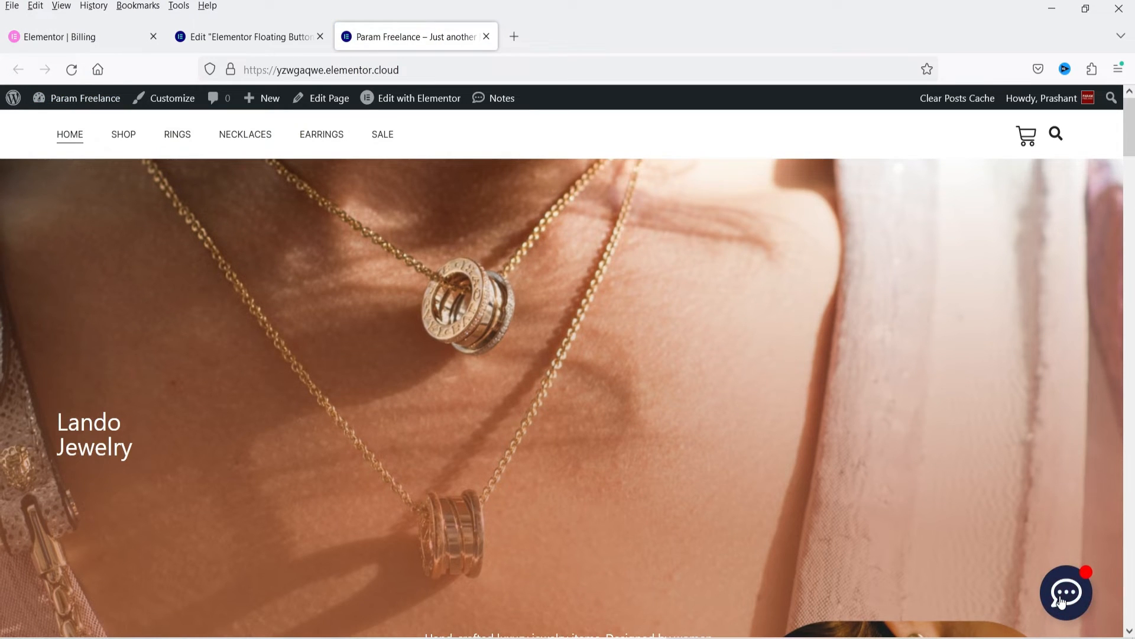
pyautogui.scroll(-15, 917, 398)
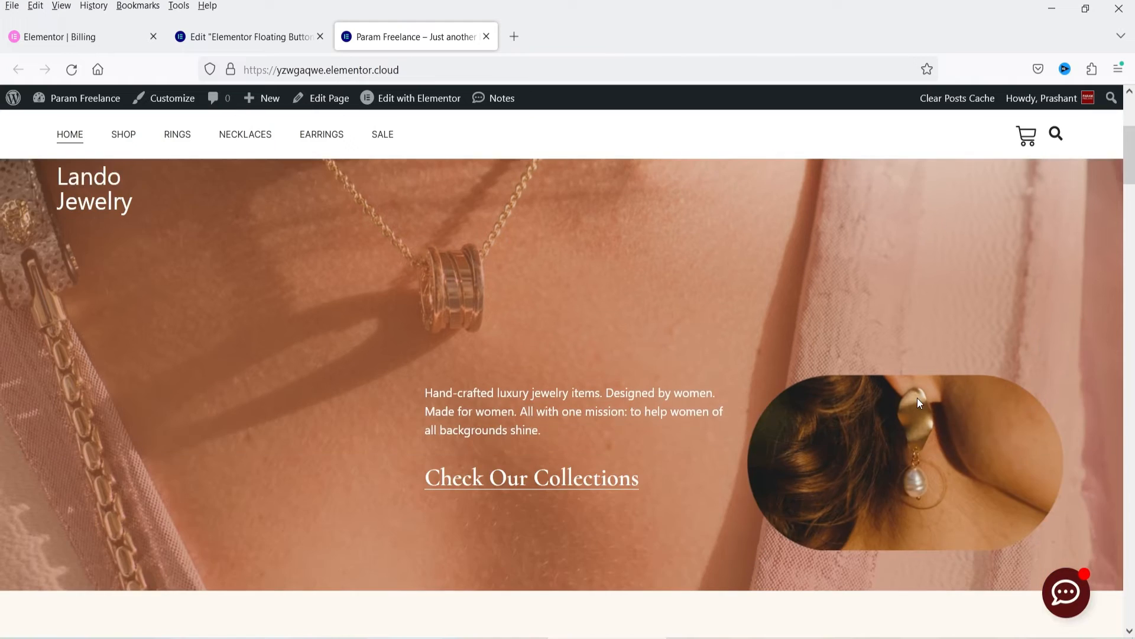
pyautogui.scroll(-15, 921, 405)
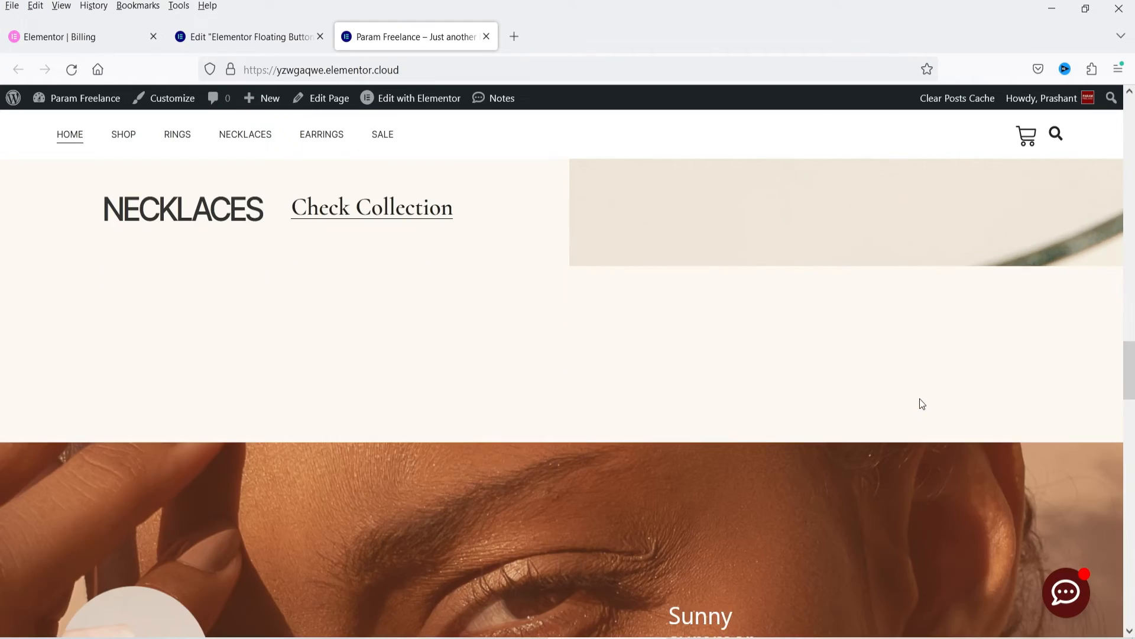
pyautogui.scroll(-5, 921, 410)
pyautogui.scroll(20, 917, 384)
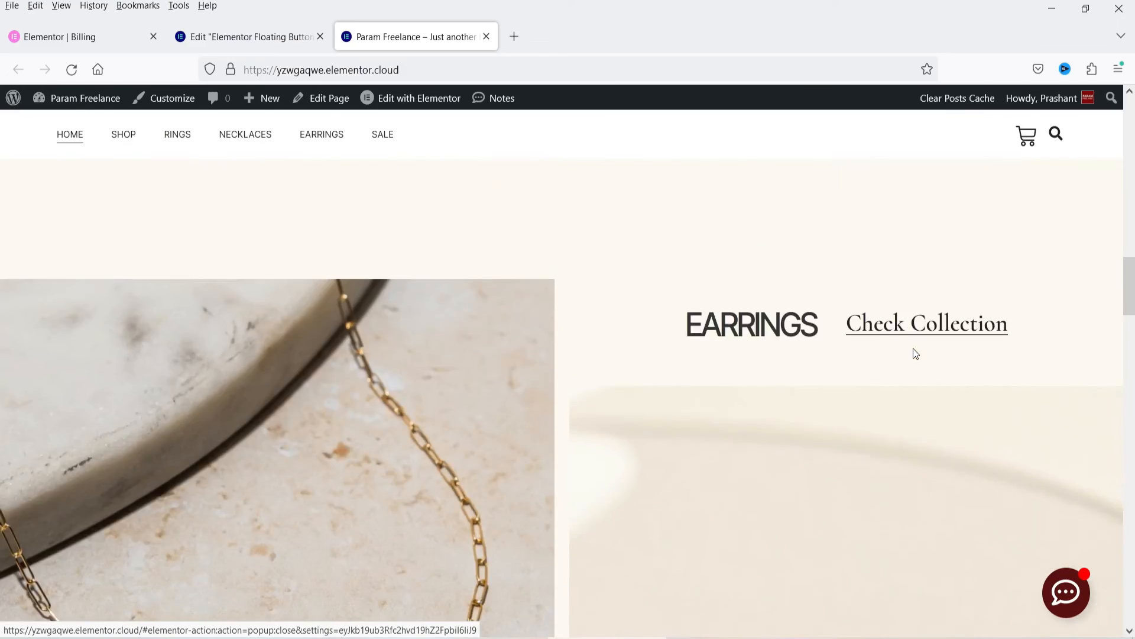
# Step: Test the WhatsApp and email links in the live chat box, close what they open, and close the chat box
pyautogui.click(1082, 616)
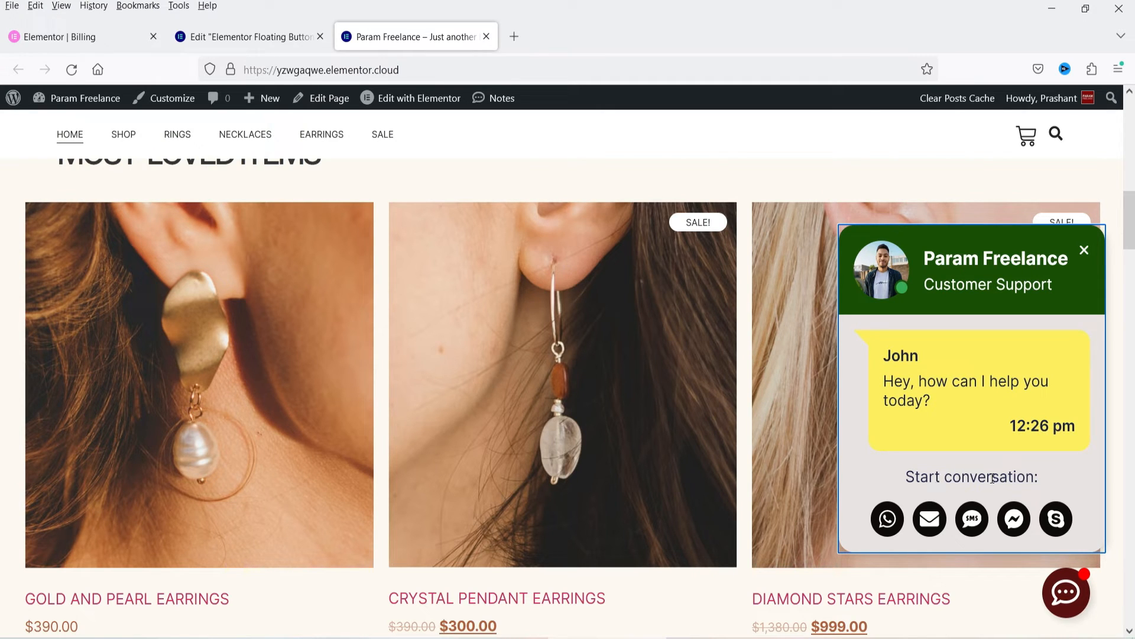
pyautogui.click(887, 520)
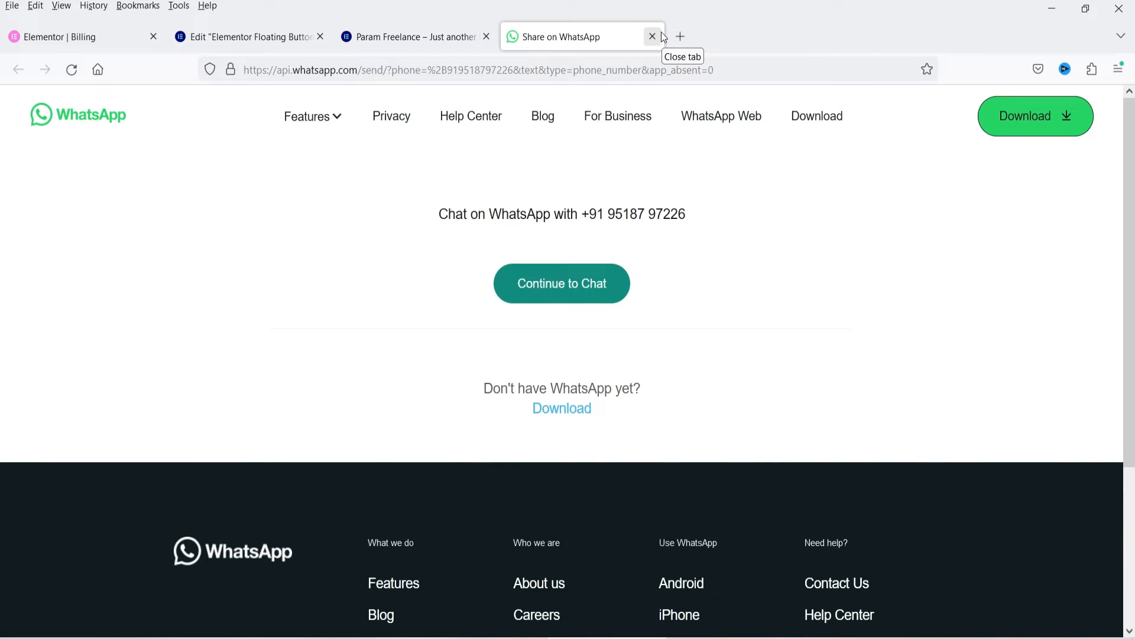
pyautogui.click(660, 36)
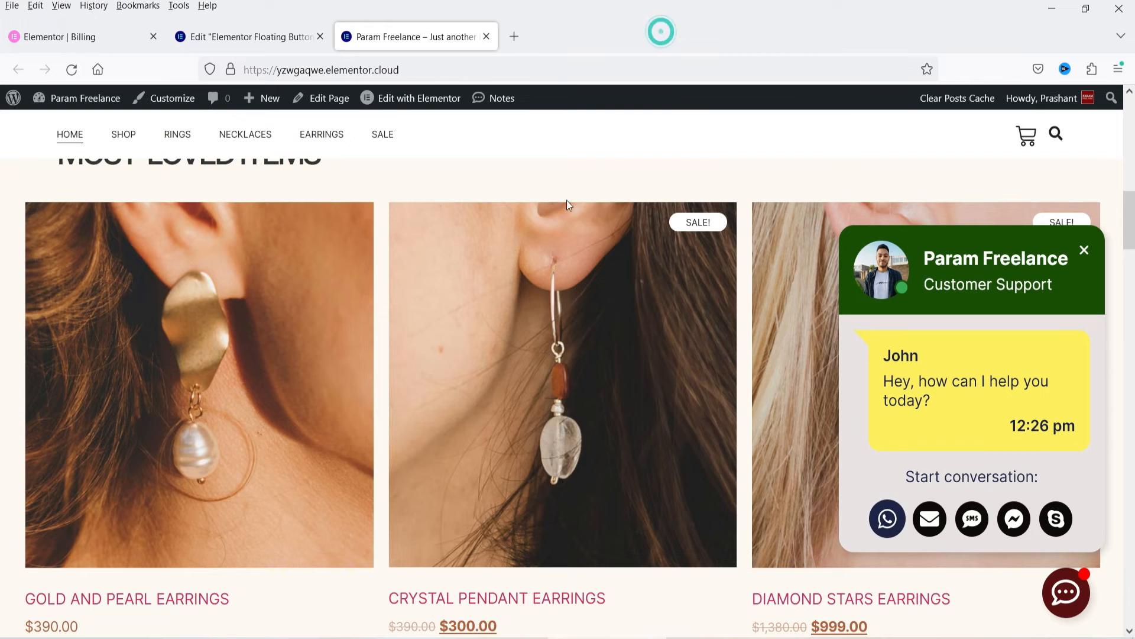
pyautogui.click(927, 519)
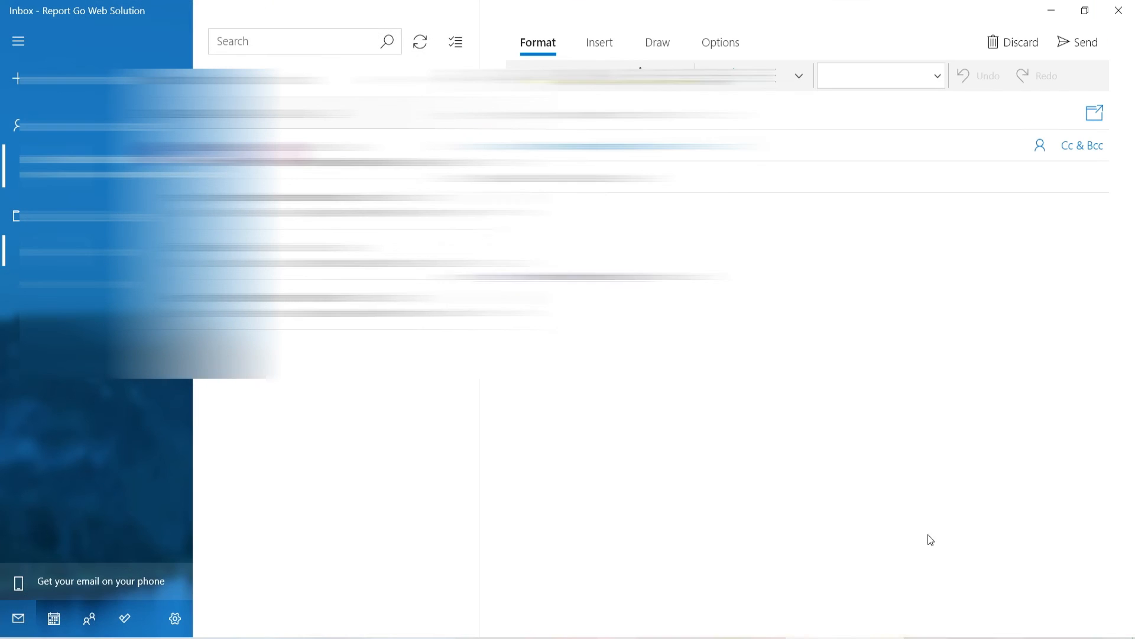
pyautogui.click(1115, 12)
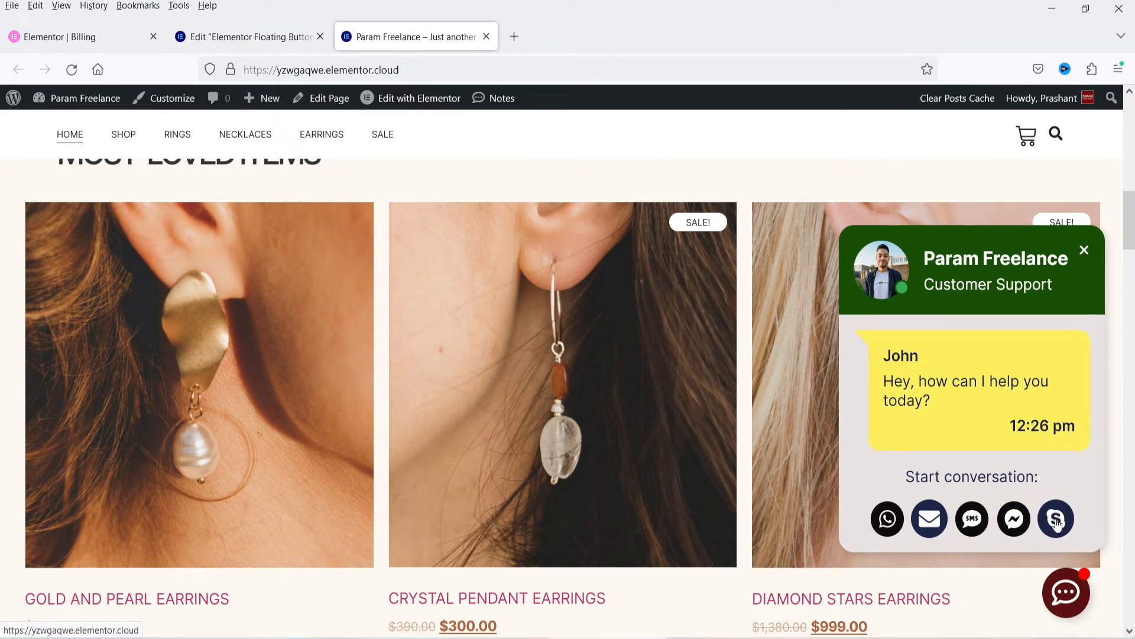
pyautogui.click(1084, 252)
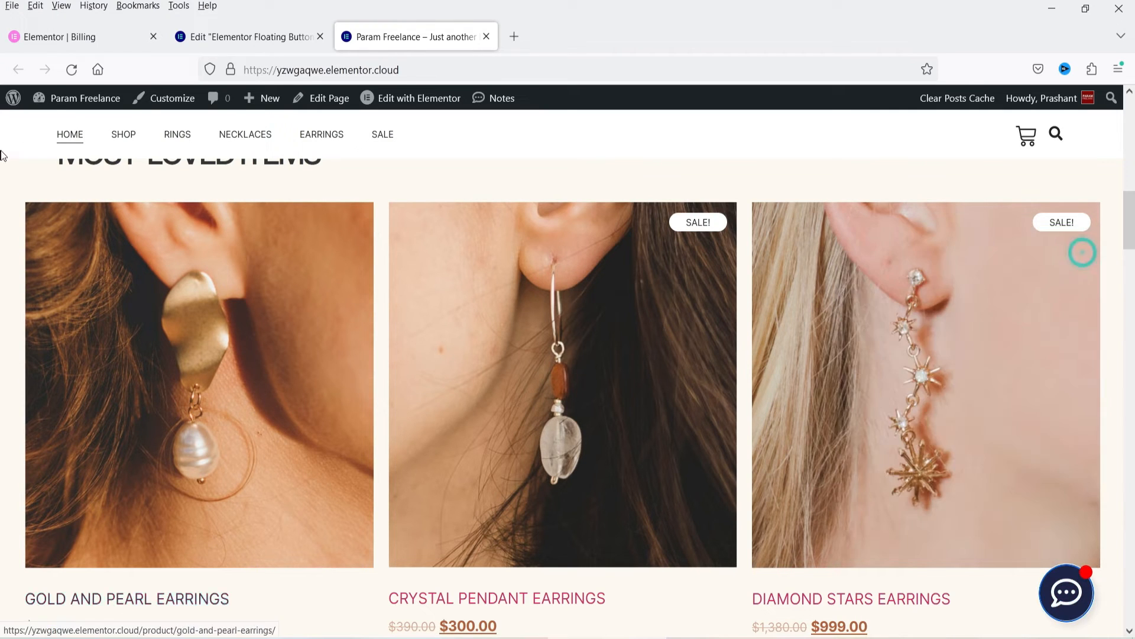
# Step: Exit the floating button editor and start a new floating button from the Floating Buttons templates list
pyautogui.click(218, 36)
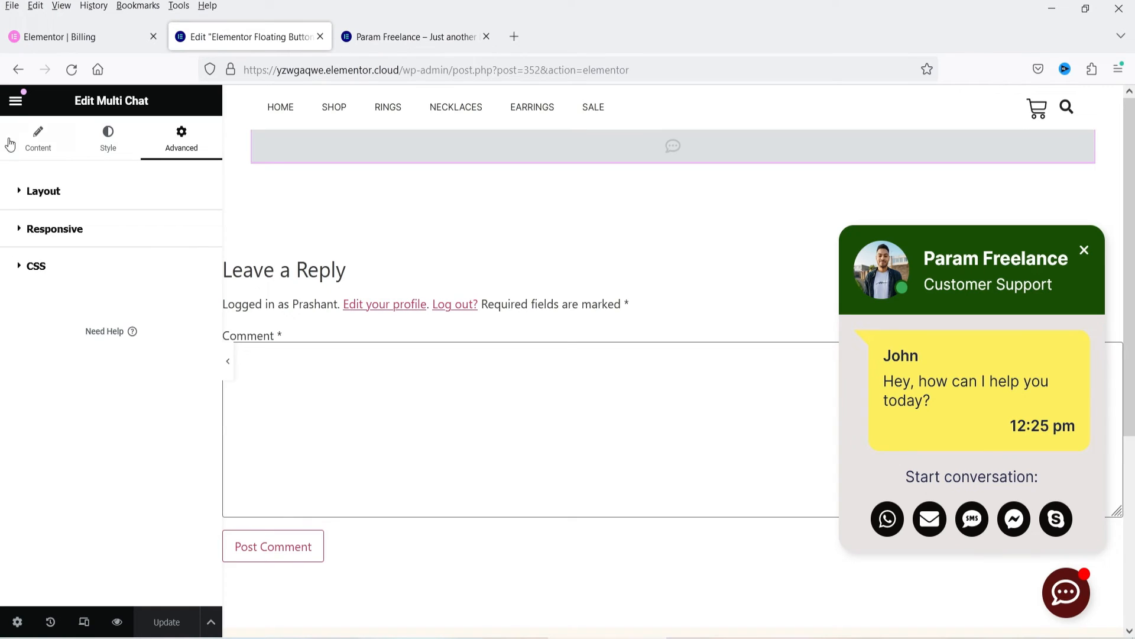
pyautogui.click(16, 100)
pyautogui.click(53, 399)
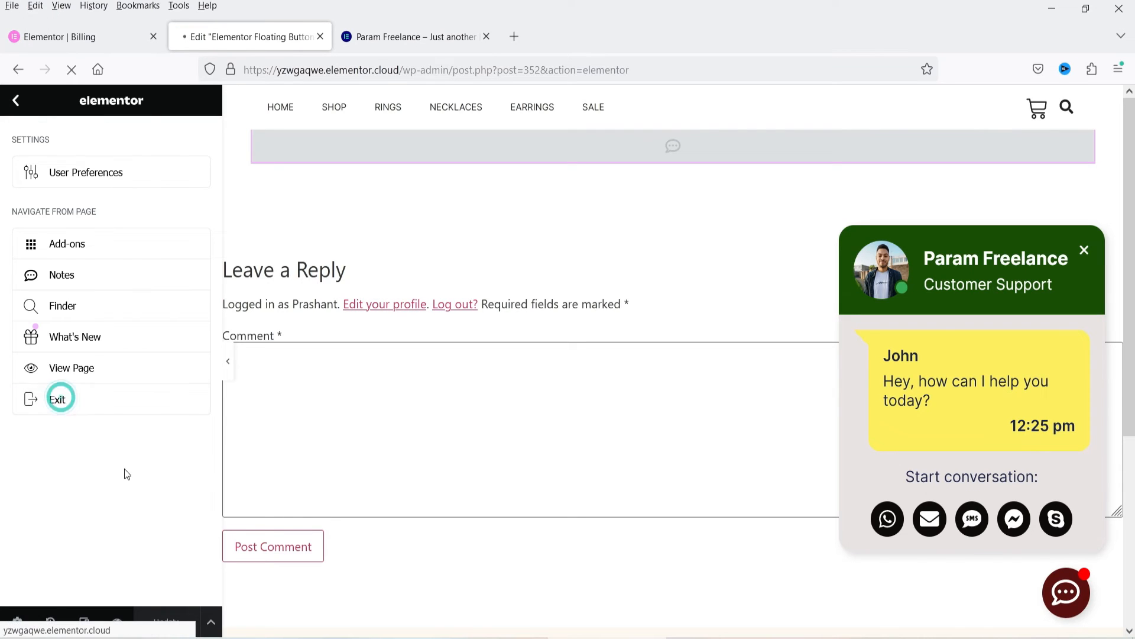
pyautogui.scroll(-2, 37, 489)
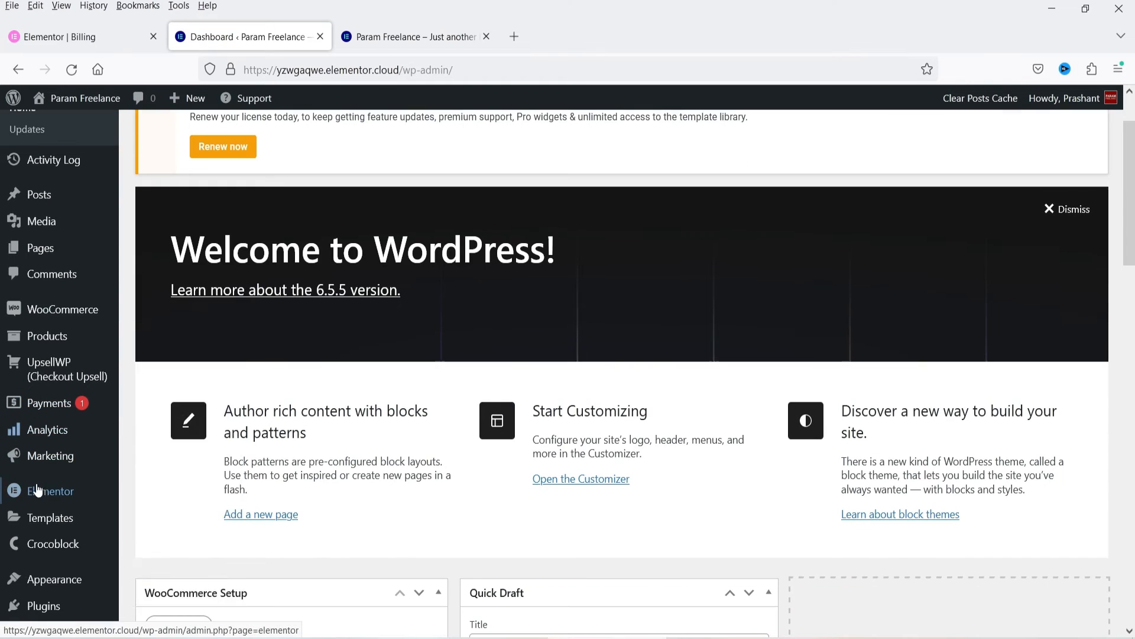
pyautogui.moveTo(53, 518)
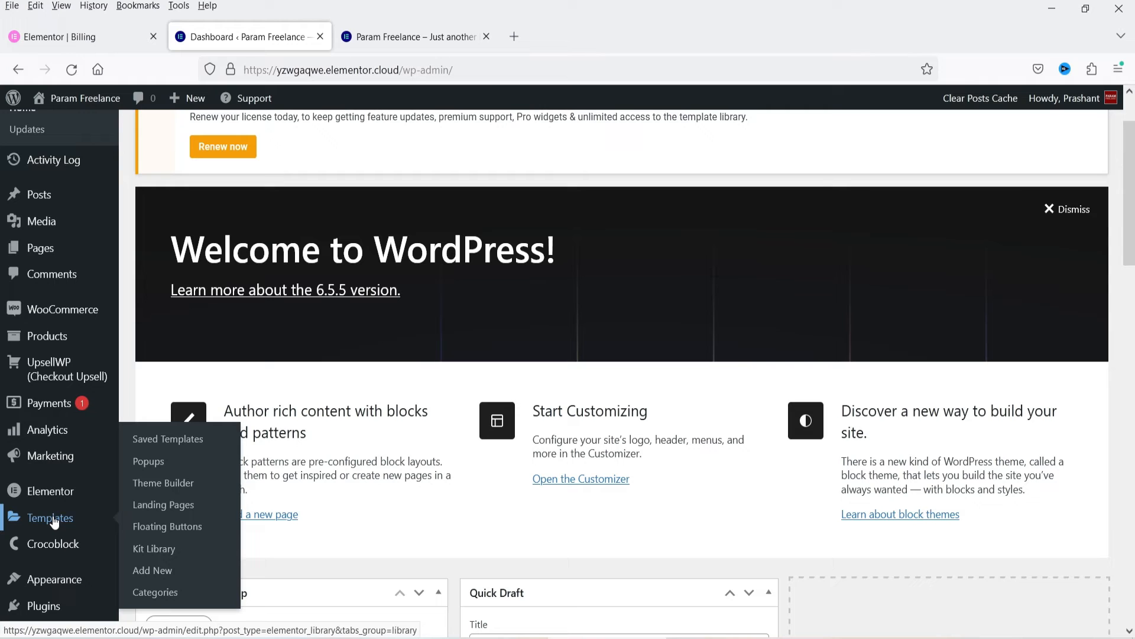
pyautogui.click(187, 526)
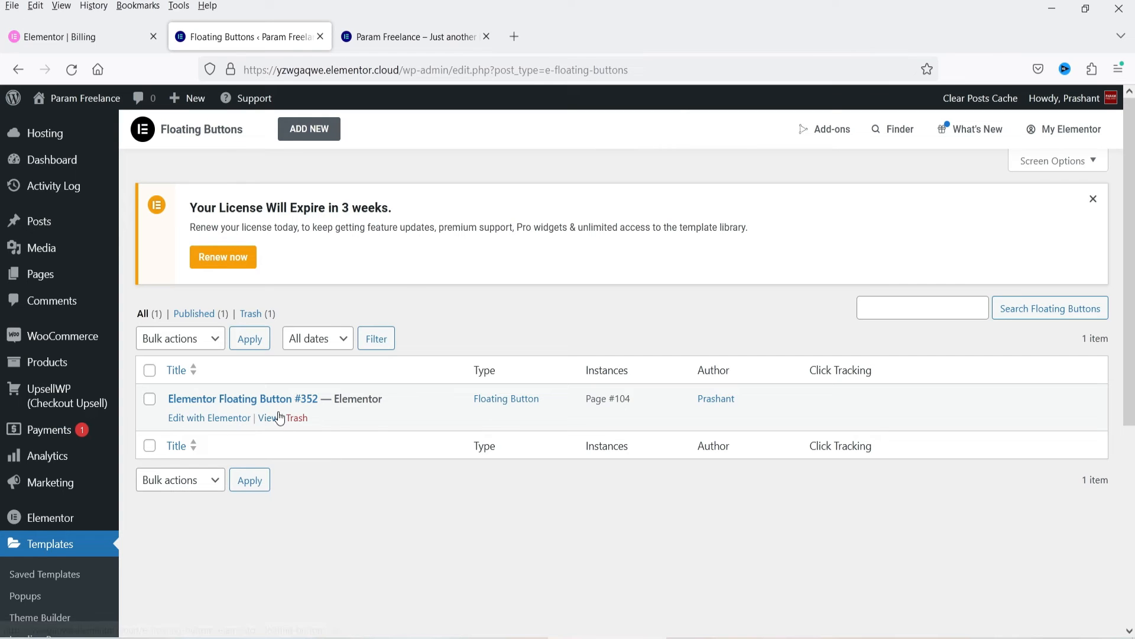
pyautogui.click(299, 132)
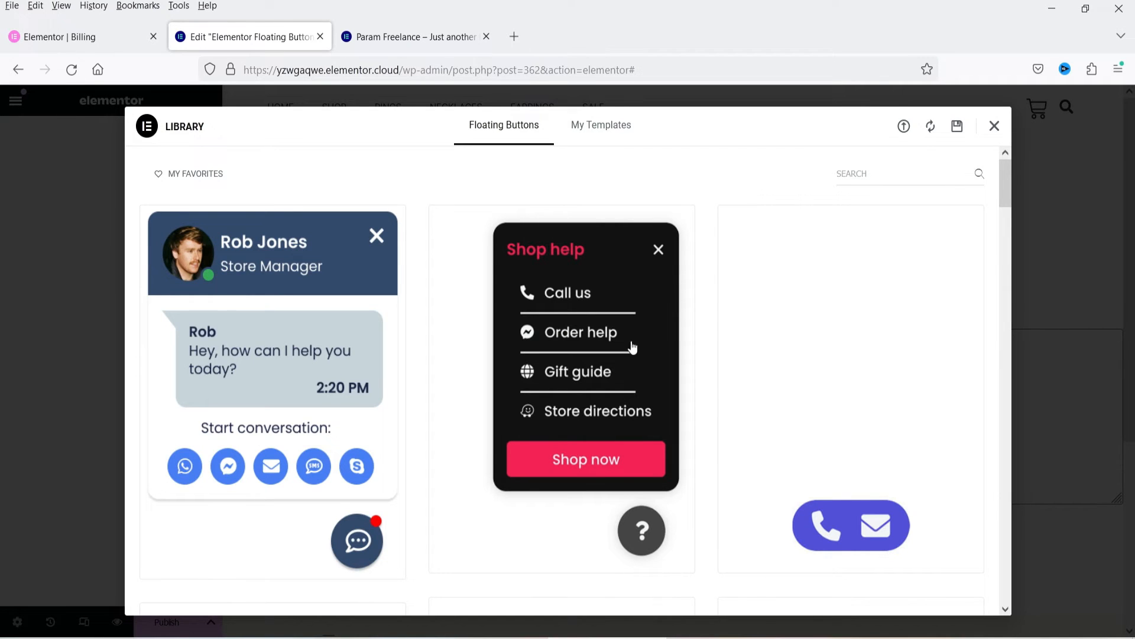
# Step: Browse the floating button template library down to its end, comparing the chat box, contact link and call bar designs
pyautogui.moveTo(581, 306)
pyautogui.scroll(-10, 855, 329)
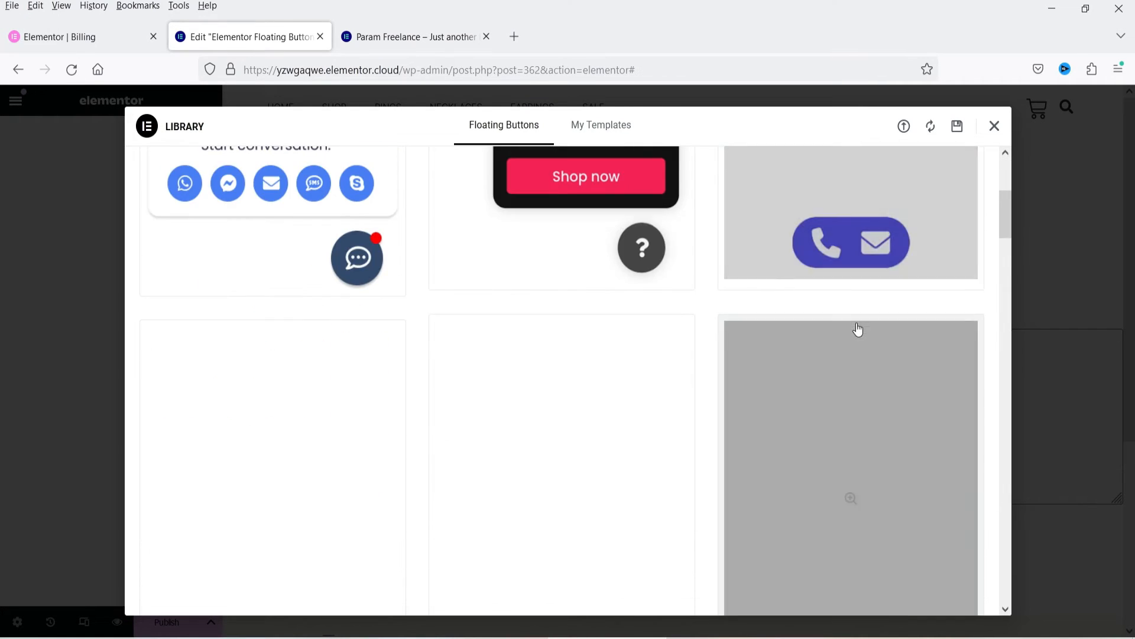
pyautogui.scroll(-5, 1001, 408)
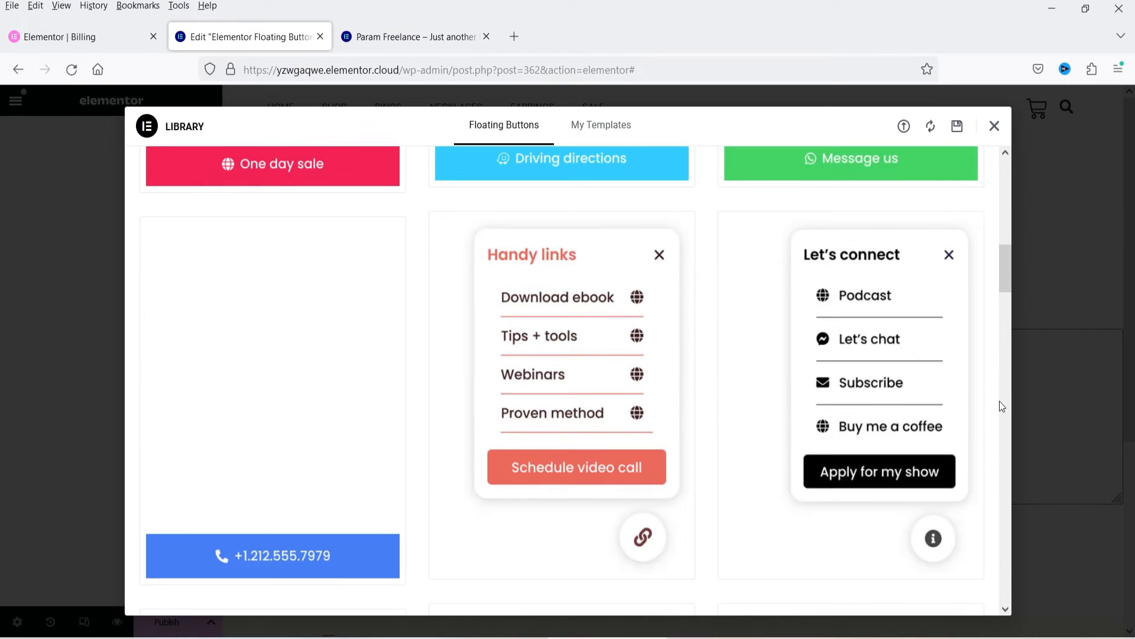
pyautogui.moveTo(922, 364)
pyautogui.scroll(-8, 998, 329)
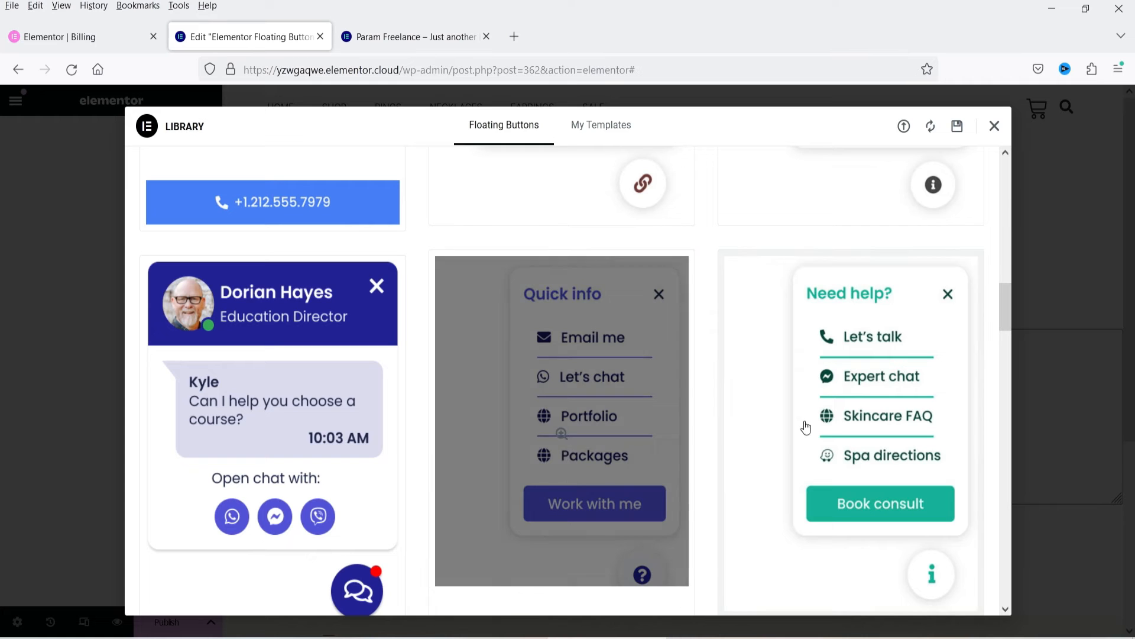
pyautogui.moveTo(323, 418)
pyautogui.scroll(-9, 323, 418)
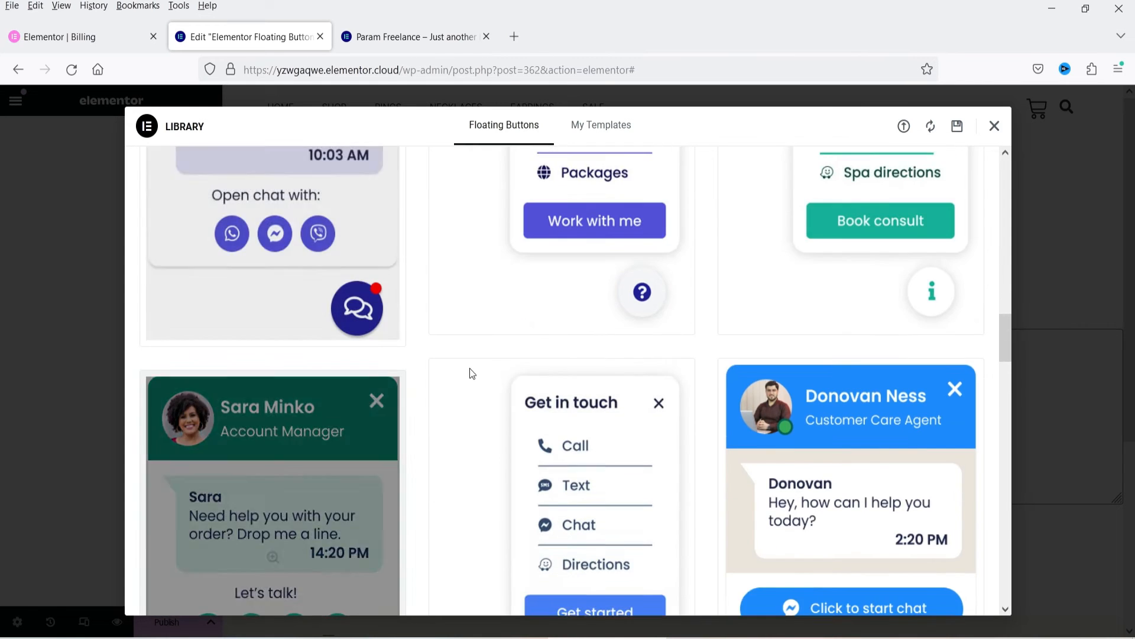
pyautogui.moveTo(577, 340)
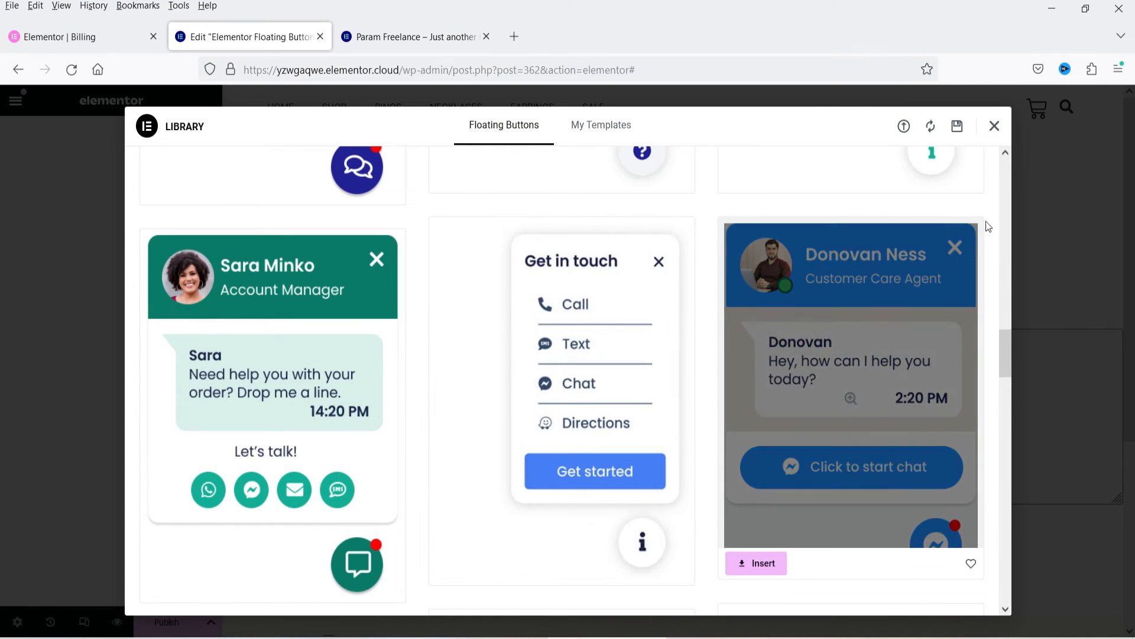
pyautogui.scroll(-10, 869, 289)
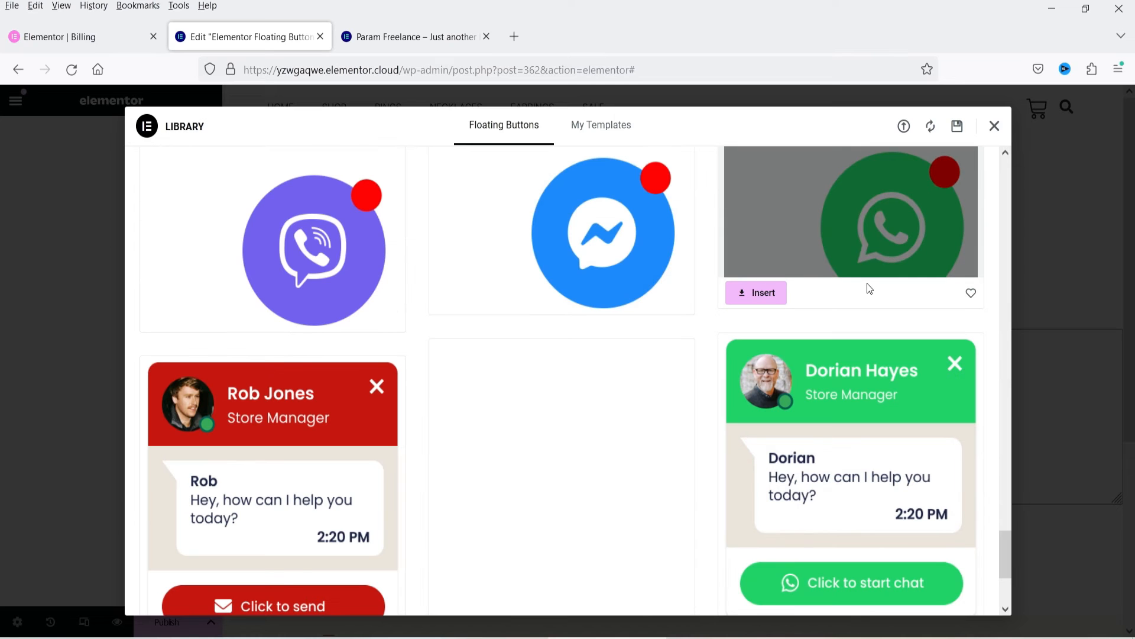
pyautogui.scroll(4, 852, 450)
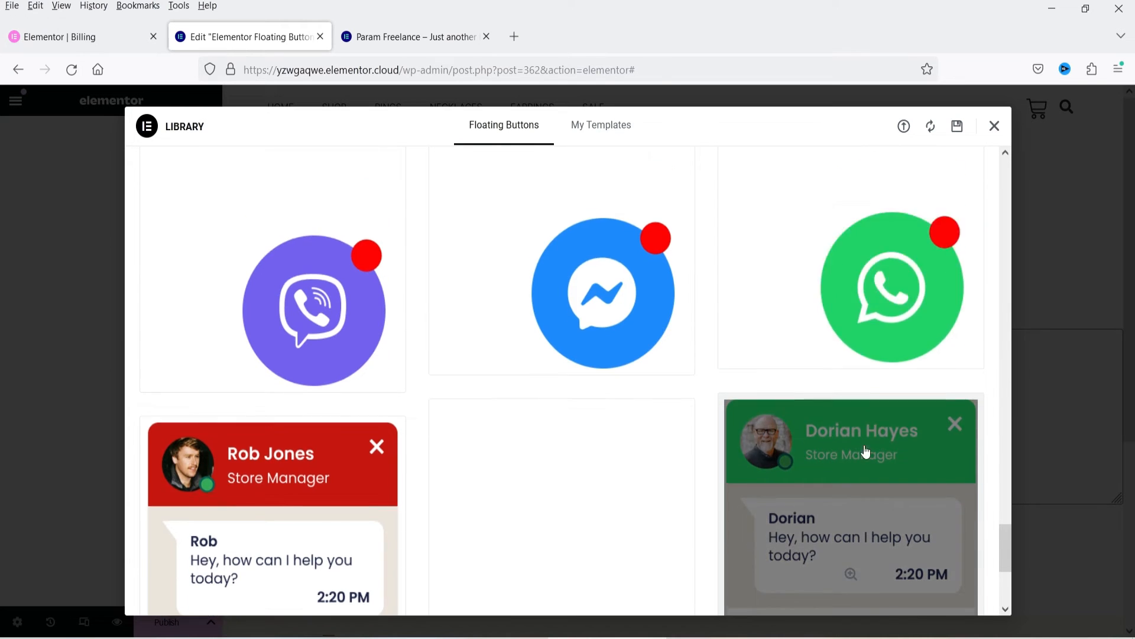
pyautogui.scroll(-4, 838, 342)
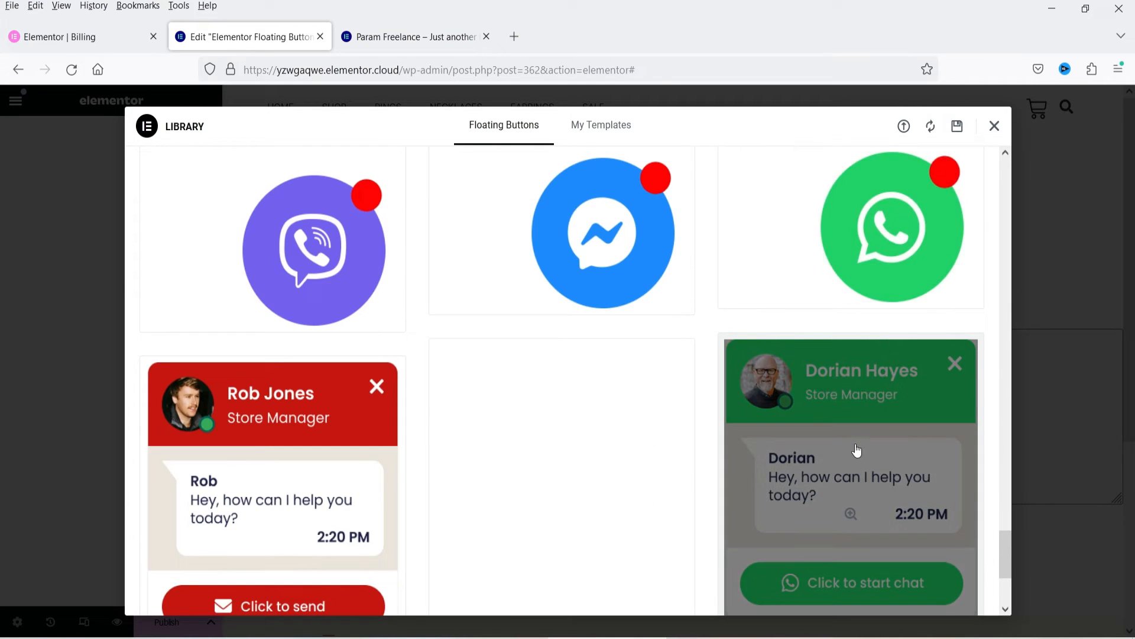
pyautogui.scroll(-4, 857, 453)
pyautogui.scroll(3, 881, 331)
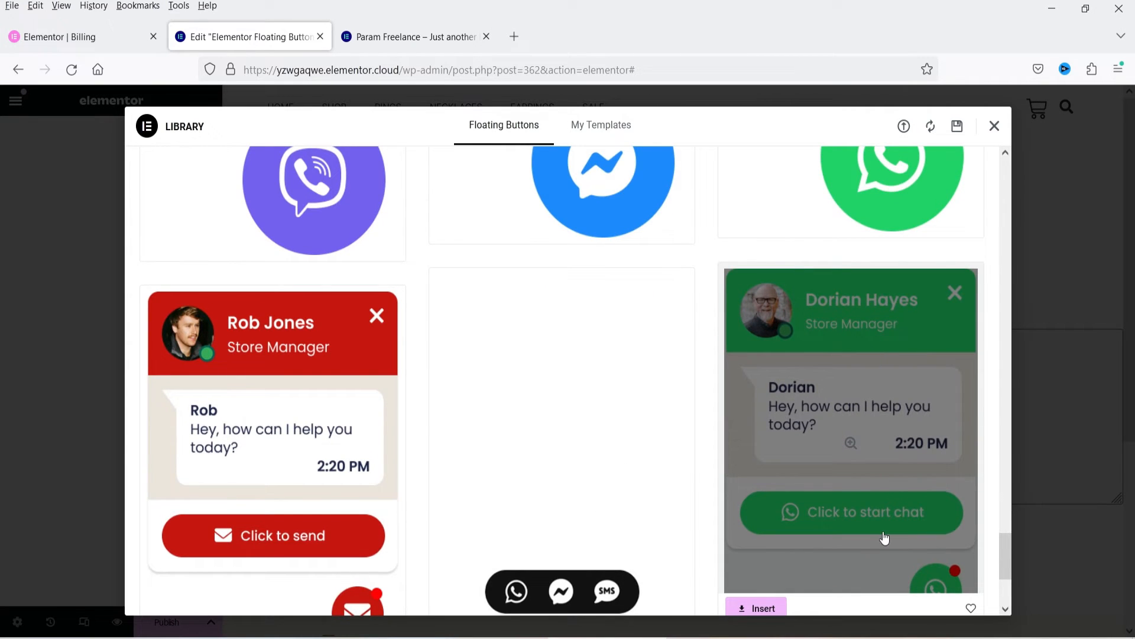
pyautogui.scroll(-5, 867, 445)
pyautogui.scroll(4, 413, 373)
pyautogui.scroll(-4, 286, 405)
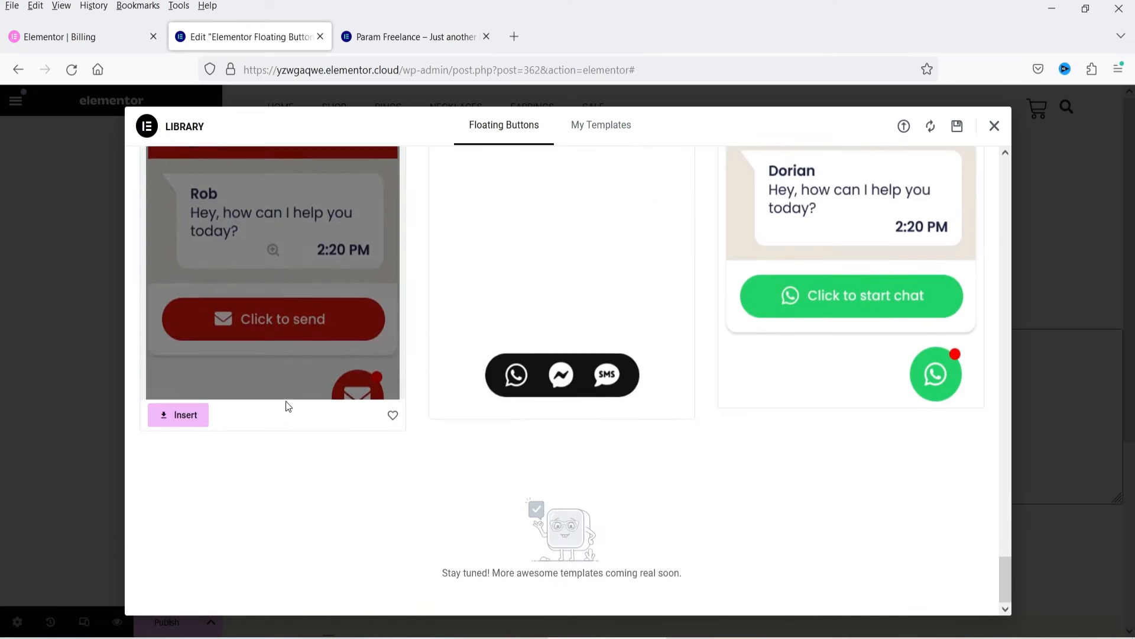
# Step: Insert the "How can we assist?" floating button template with four service links
pyautogui.scroll(10, 811, 330)
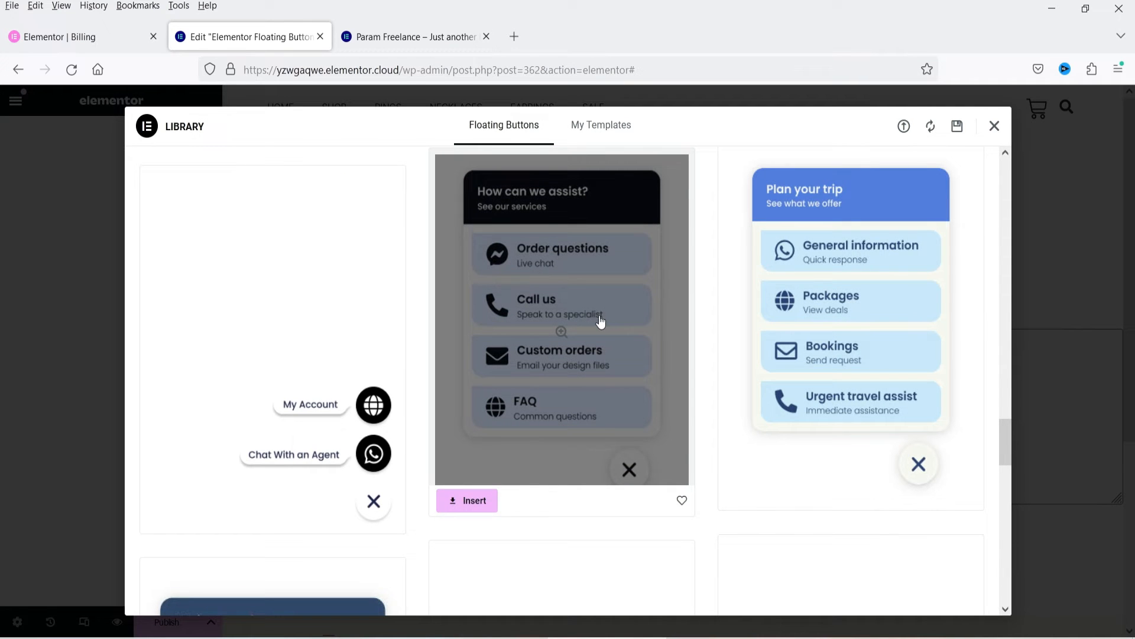
pyautogui.click(587, 315)
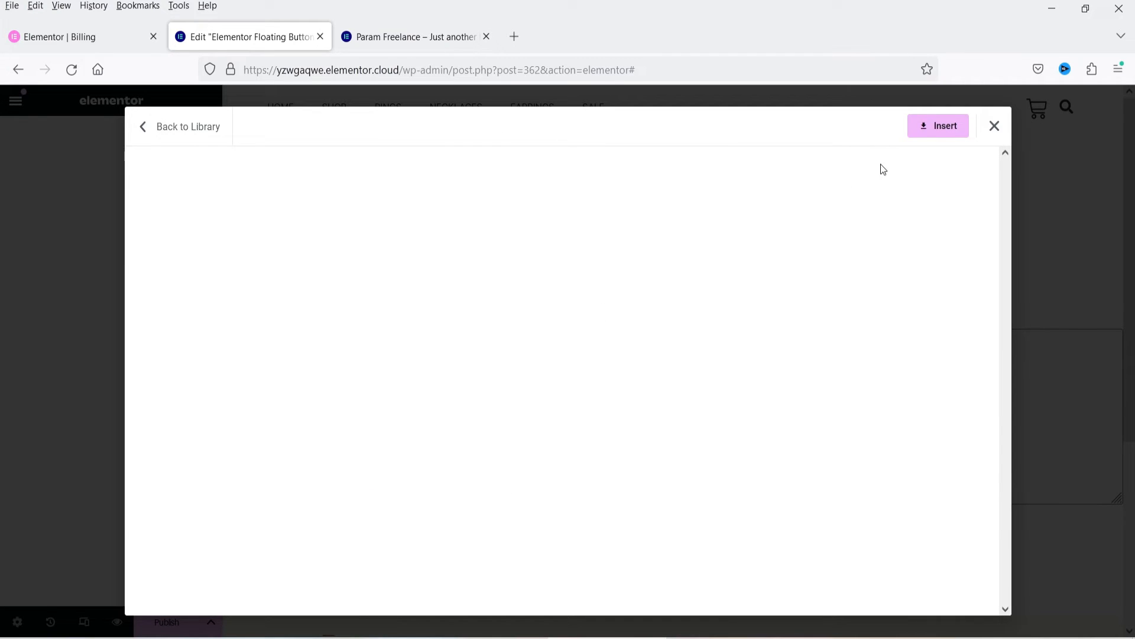
pyautogui.click(936, 128)
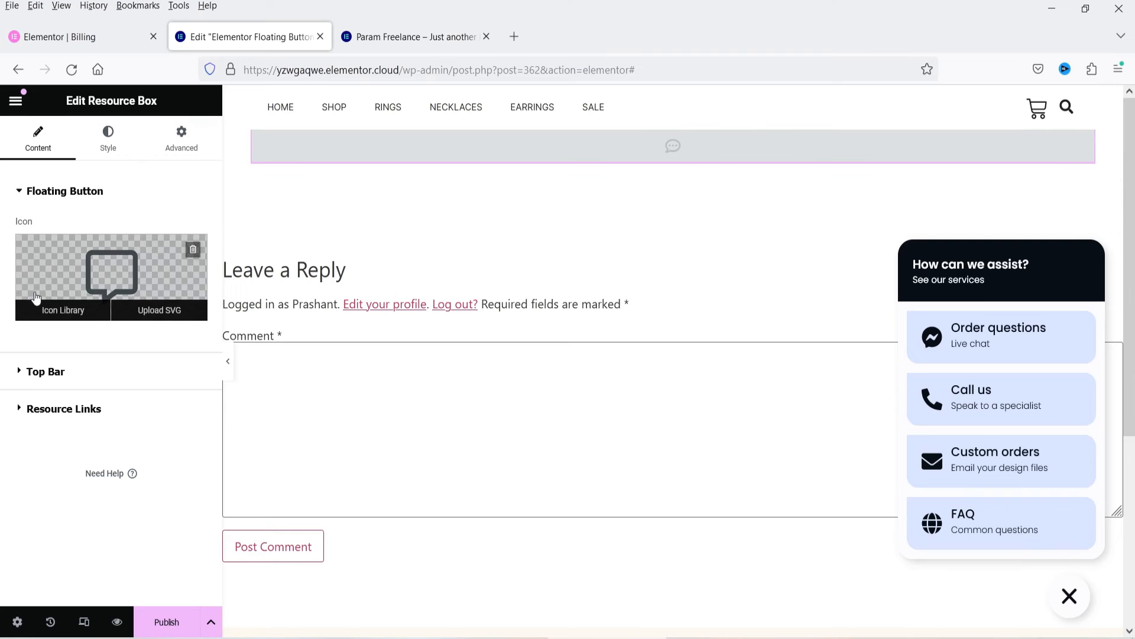
# Step: Collapse the resource box preview, and examine the floating button's recommended icons and the Top Bar text settings
pyautogui.click(1069, 595)
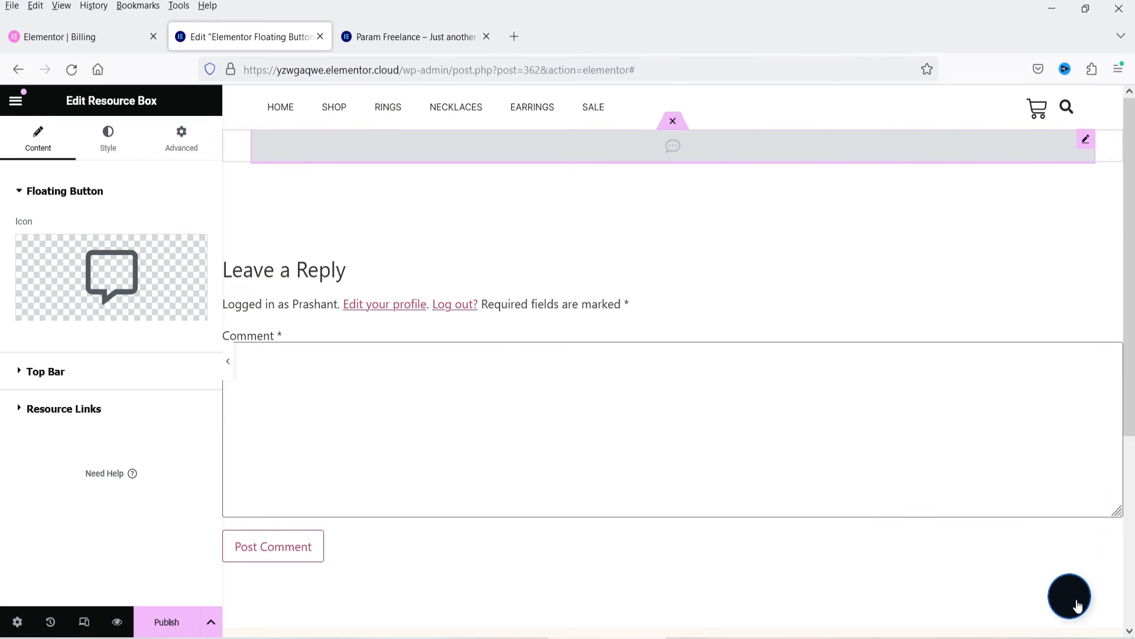
pyautogui.click(70, 320)
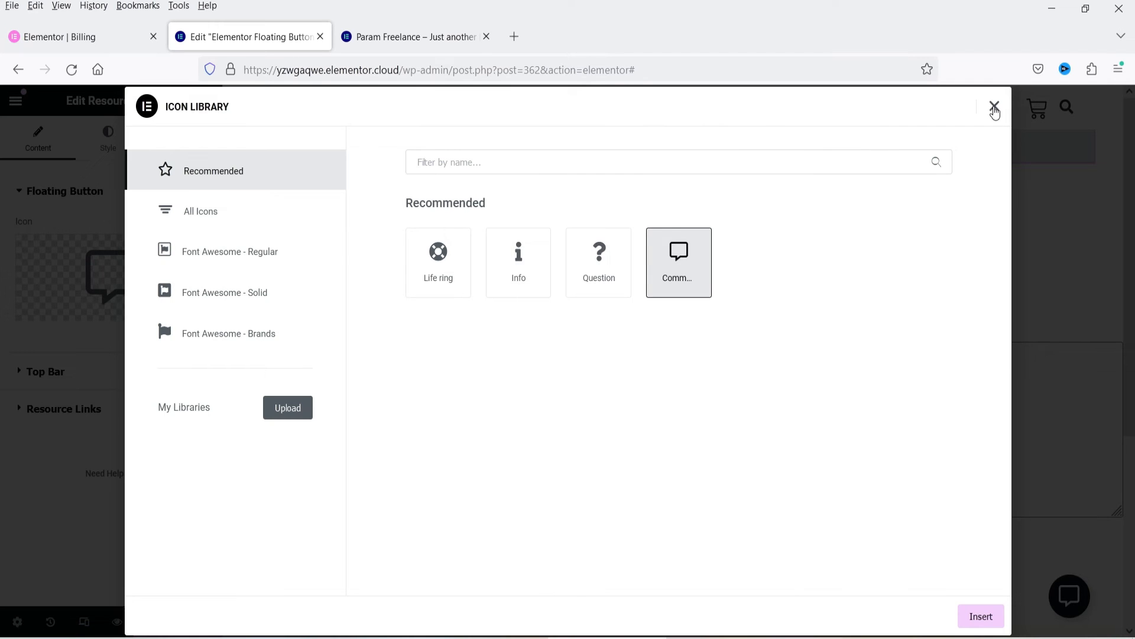
pyautogui.click(994, 109)
pyautogui.click(62, 373)
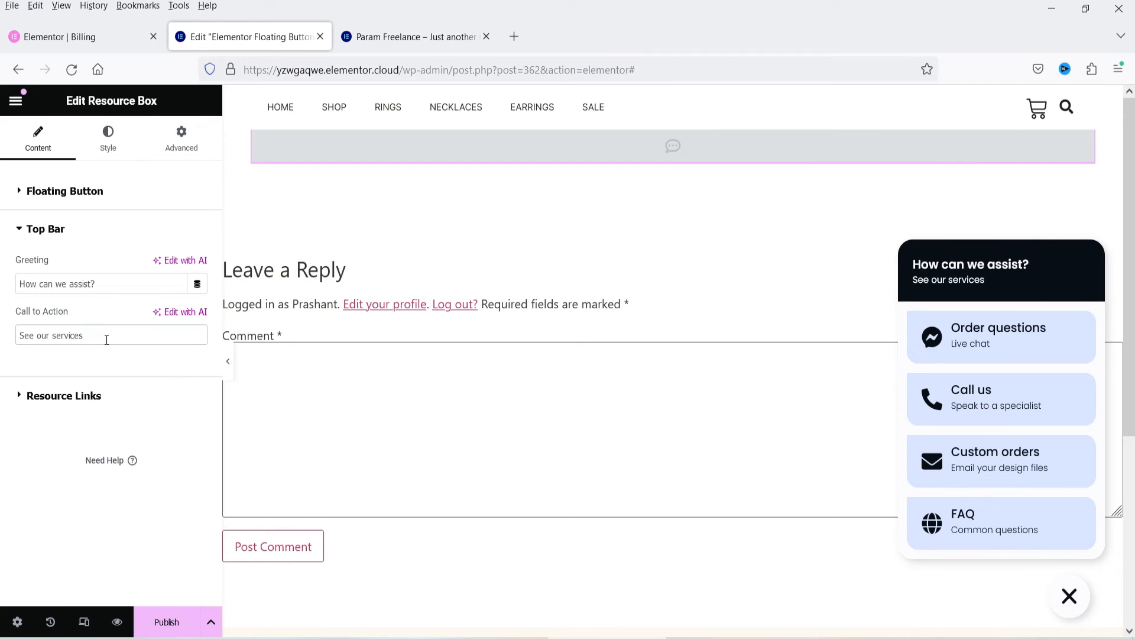
# Step: Examine the Messenger resource link's platform choices, title and description, keeping Messenger as its platform
pyautogui.click(63, 396)
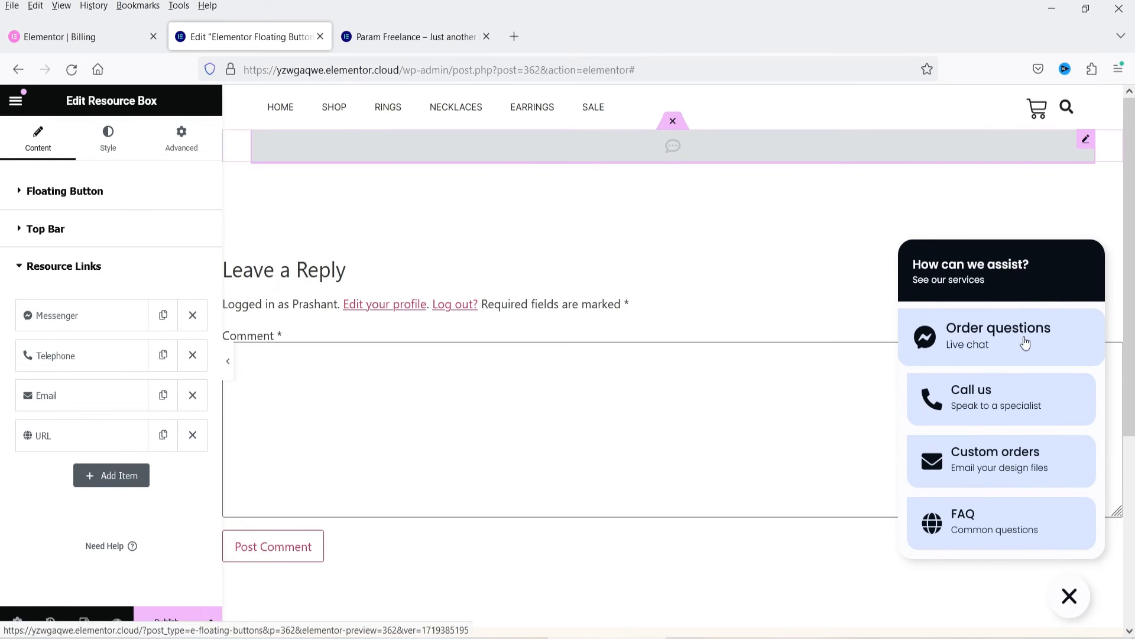
pyautogui.click(88, 318)
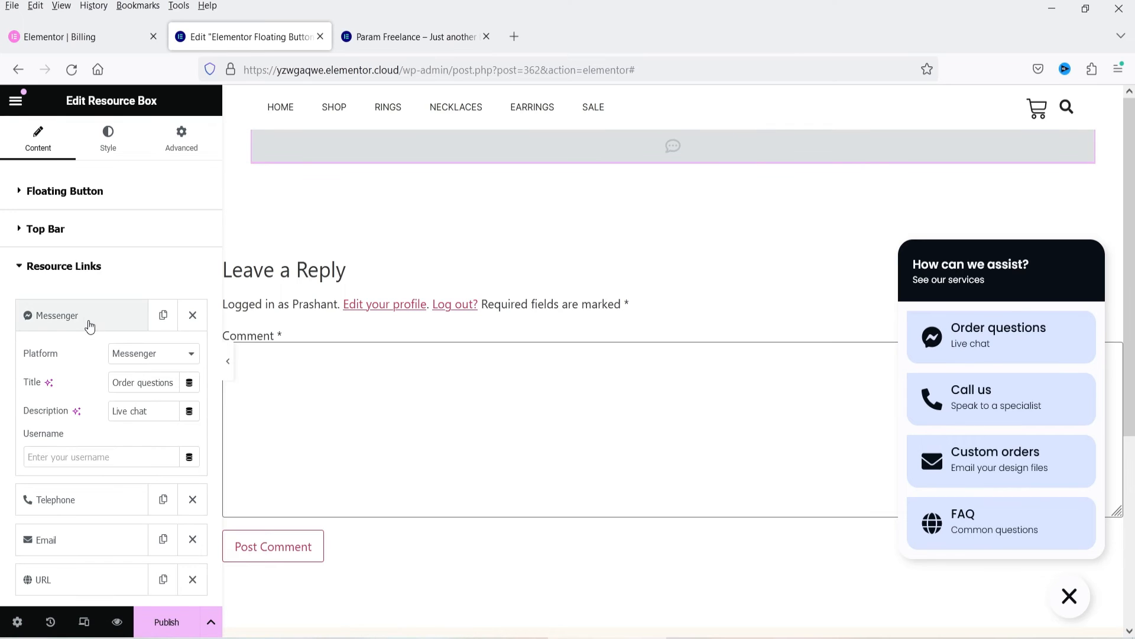
pyautogui.click(144, 355)
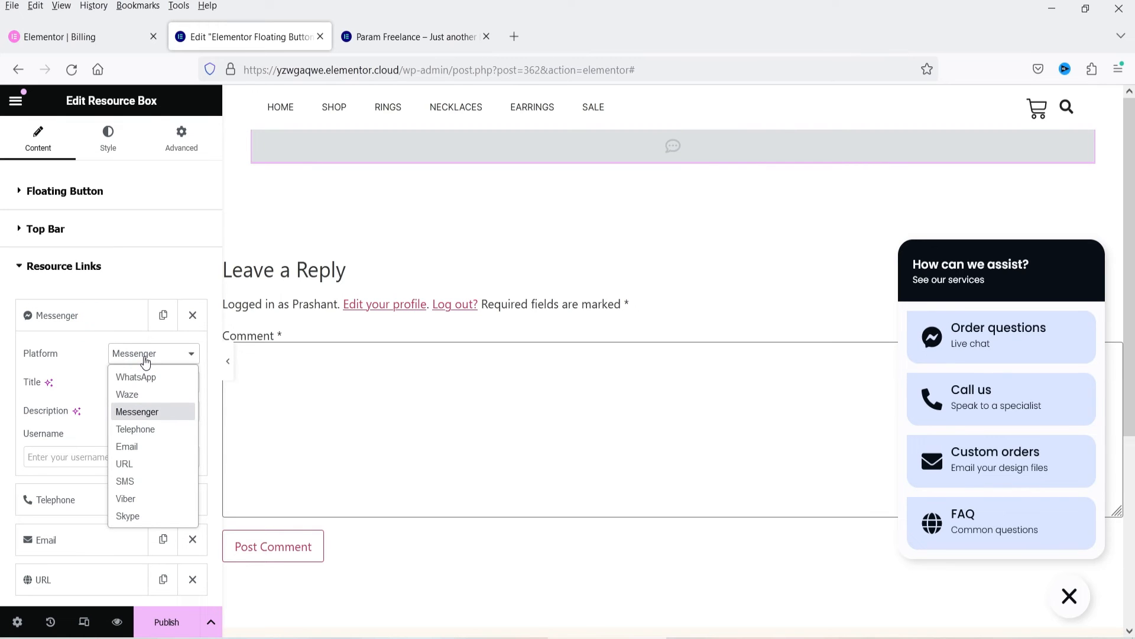
pyautogui.click(159, 411)
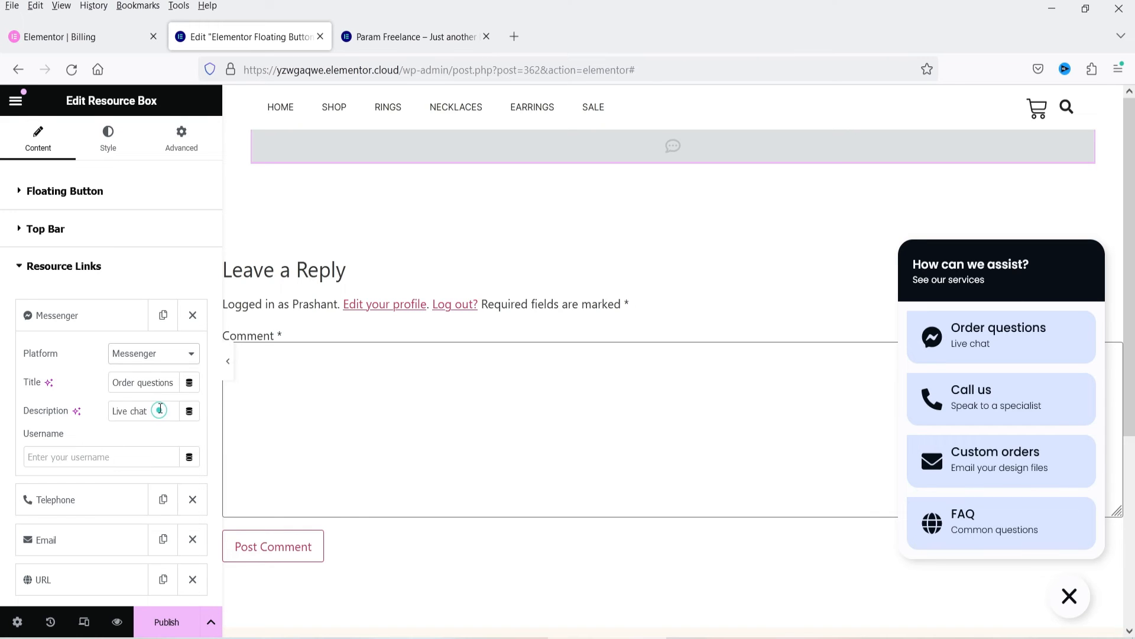
pyautogui.tripleClick(138, 382)
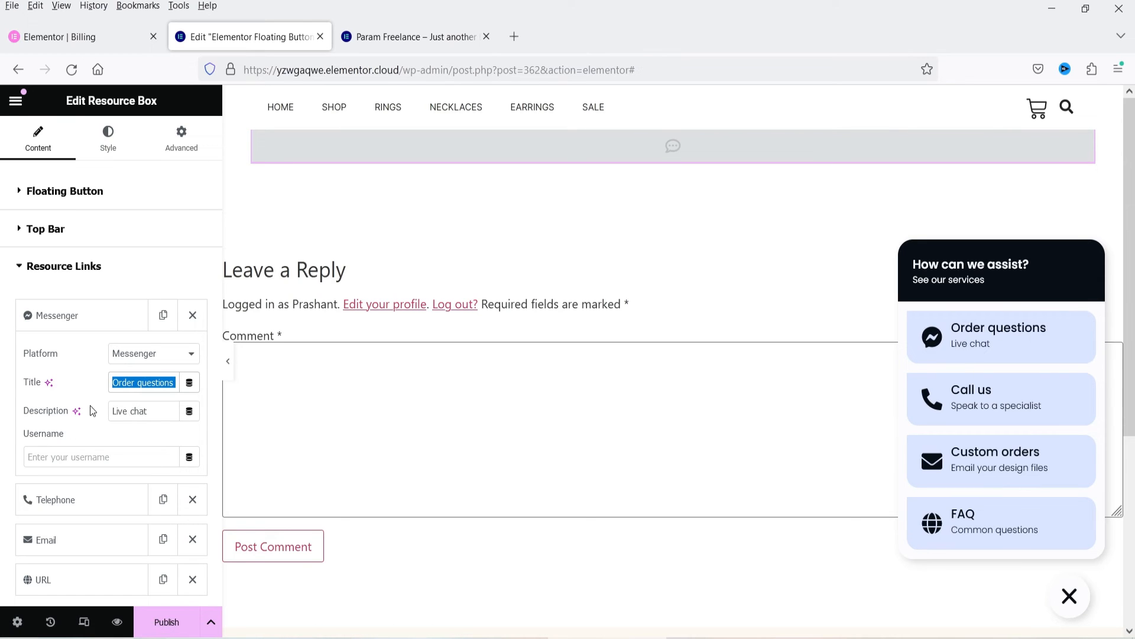
pyautogui.click(57, 316)
# Step: Enter the store's phone number, including its country code, for the Telephone resource link
pyautogui.click(56, 355)
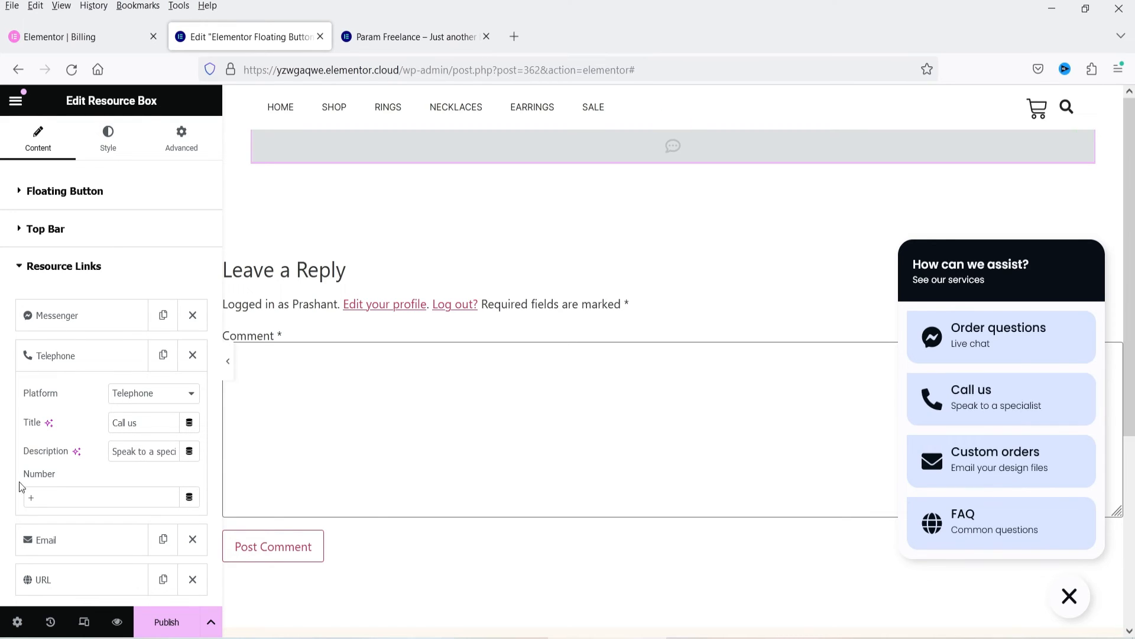
pyautogui.click(85, 496)
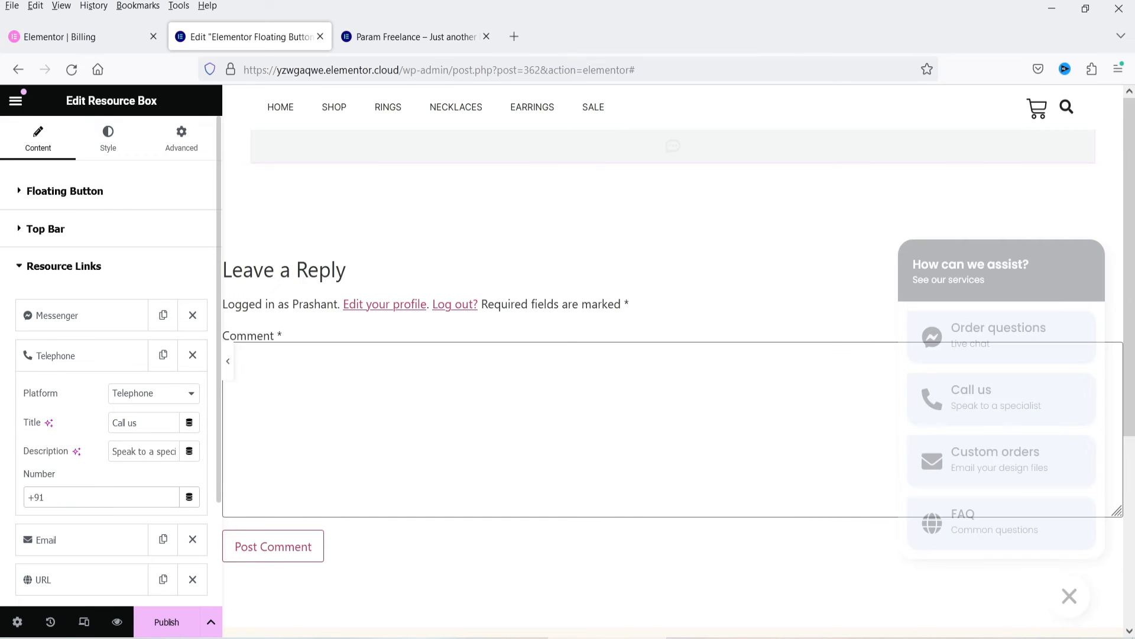
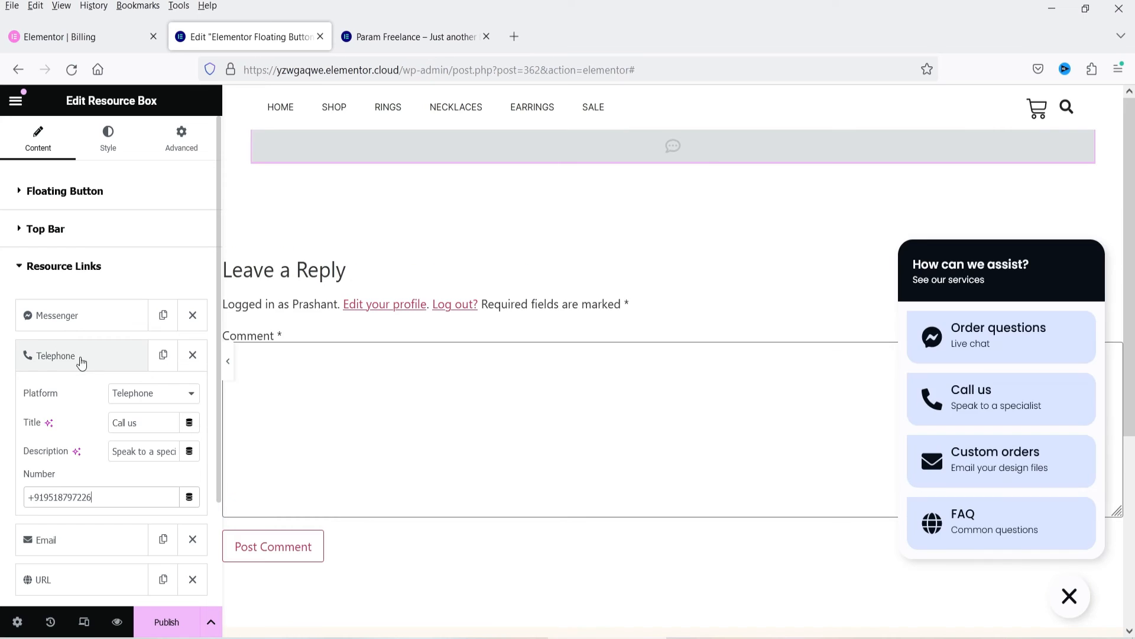
pyautogui.click(78, 356)
# Step: Enter the store's support e-mail address for the Email resource link, leaving its subject and message blank
pyautogui.click(67, 408)
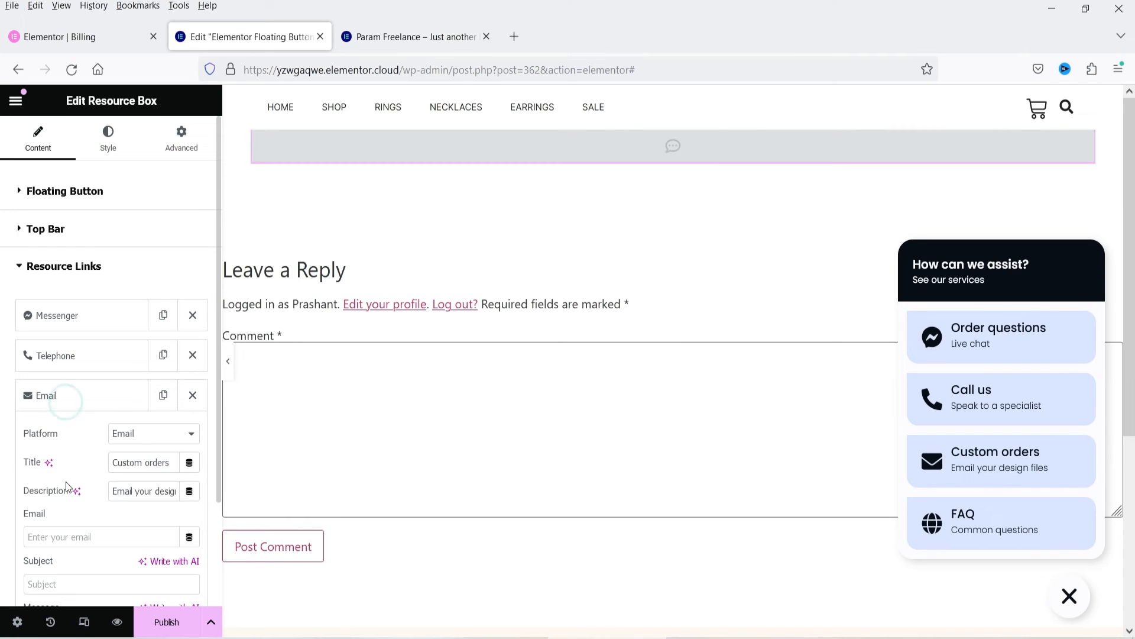
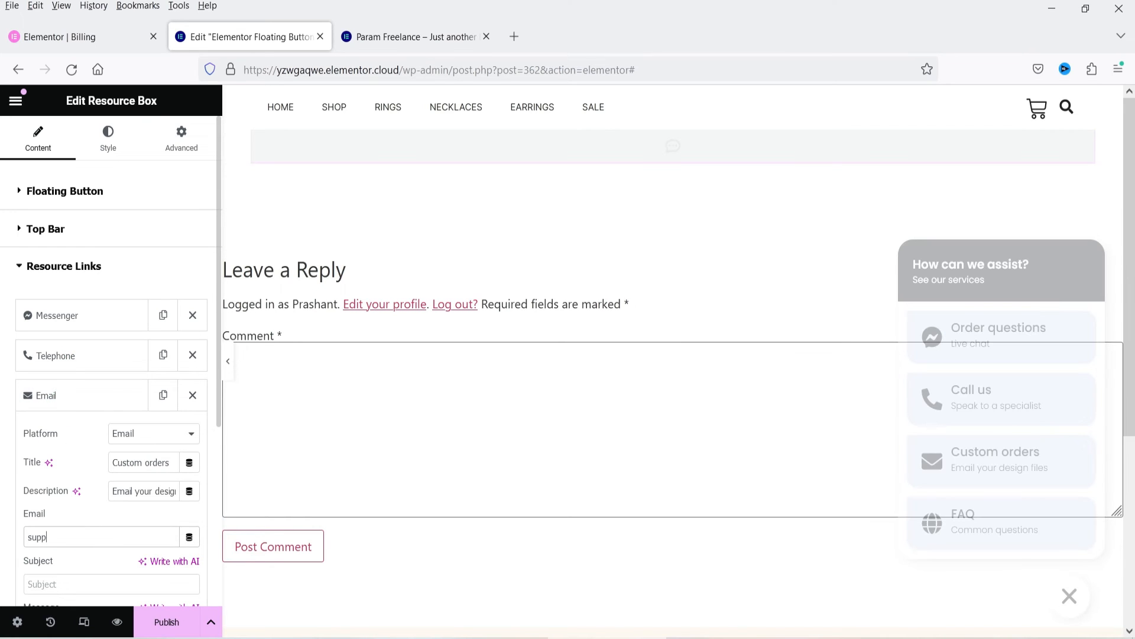
pyautogui.scroll(-5, 89, 544)
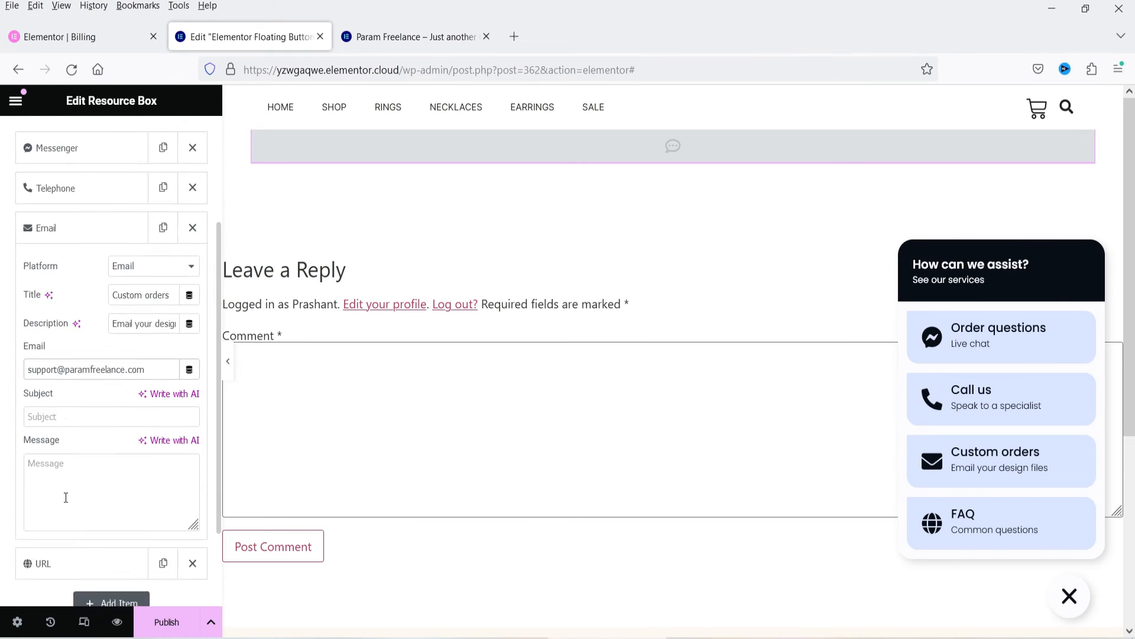
# Step: Copy the live store's home page address and paste it as the link of the URL resource item
pyautogui.click(45, 473)
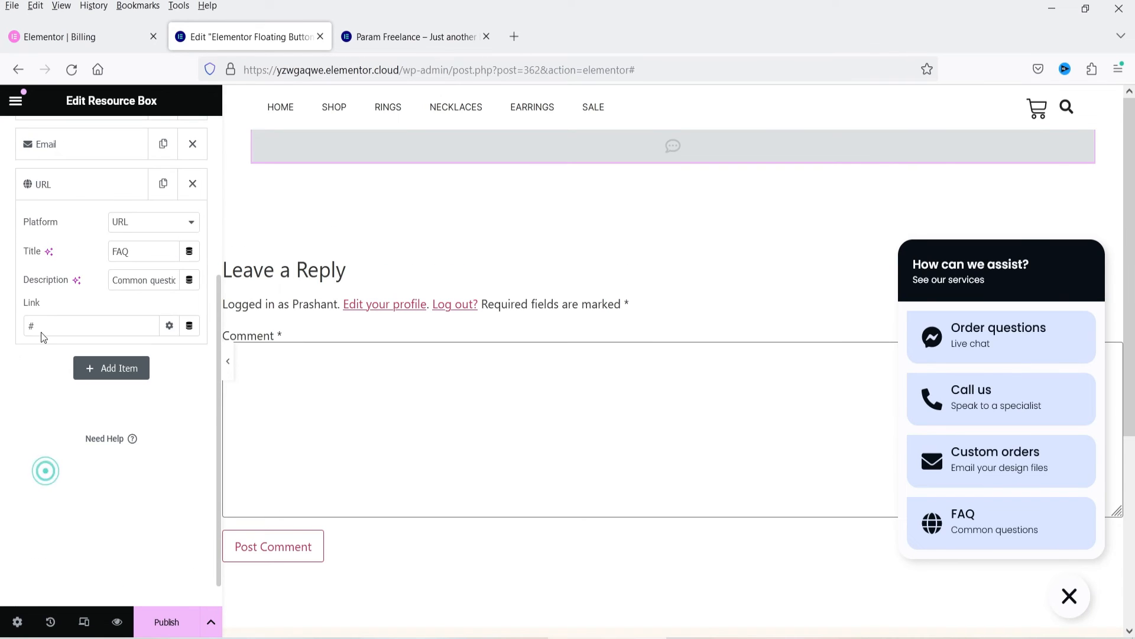
pyautogui.click(148, 222)
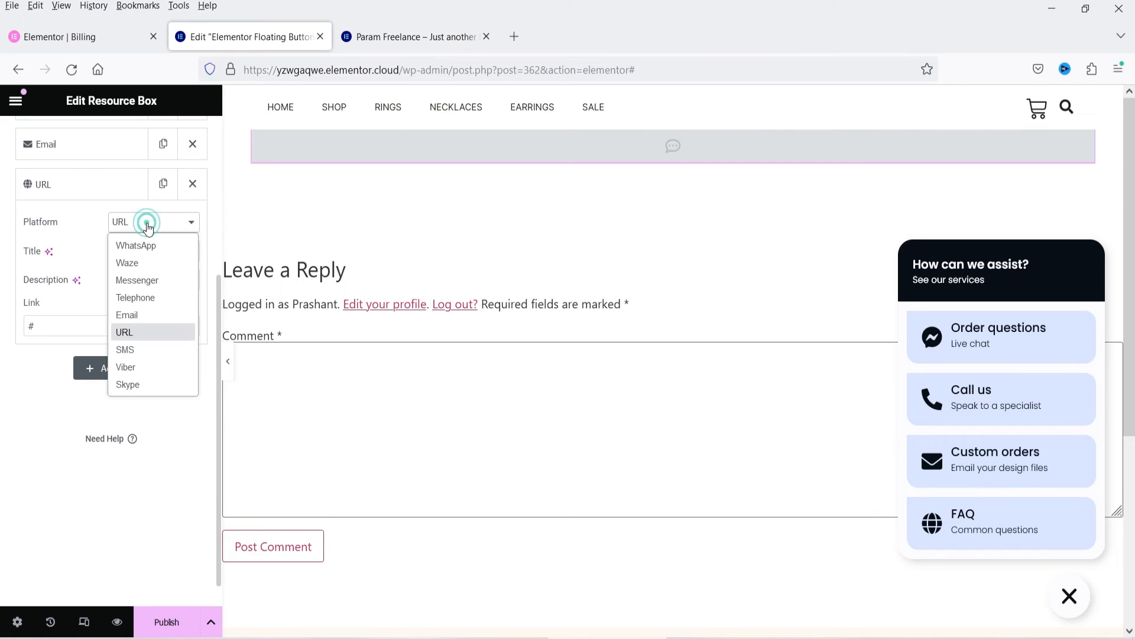
pyautogui.click(53, 326)
pyautogui.click(54, 328)
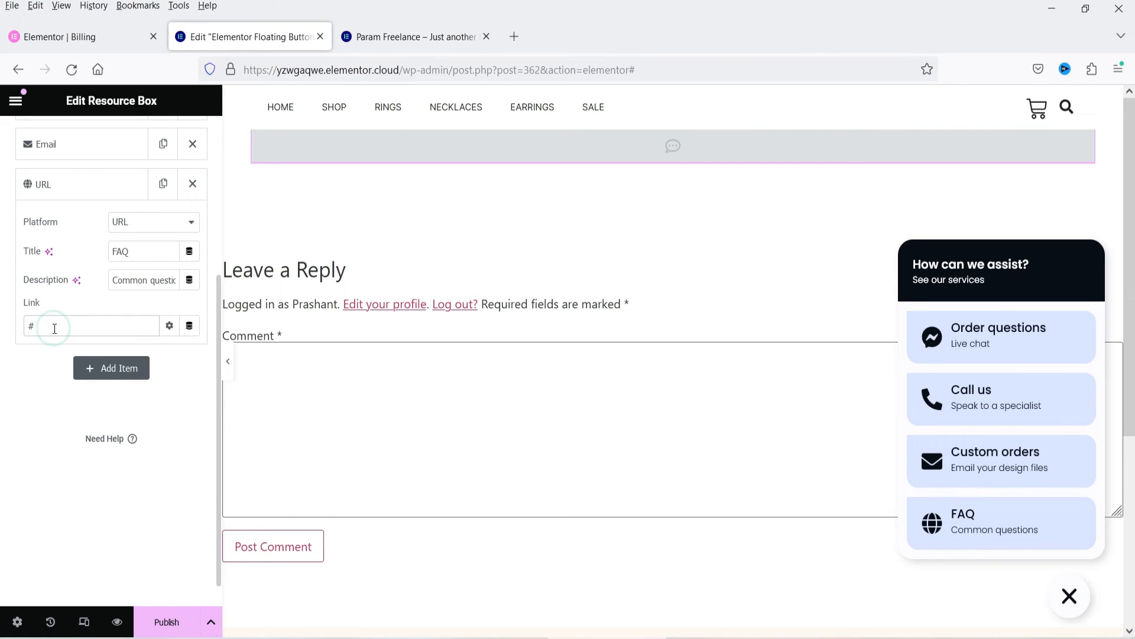
pyautogui.click(414, 30)
pyautogui.click(425, 74)
pyautogui.hotkey('ctrl', 'c')
pyautogui.click(259, 39)
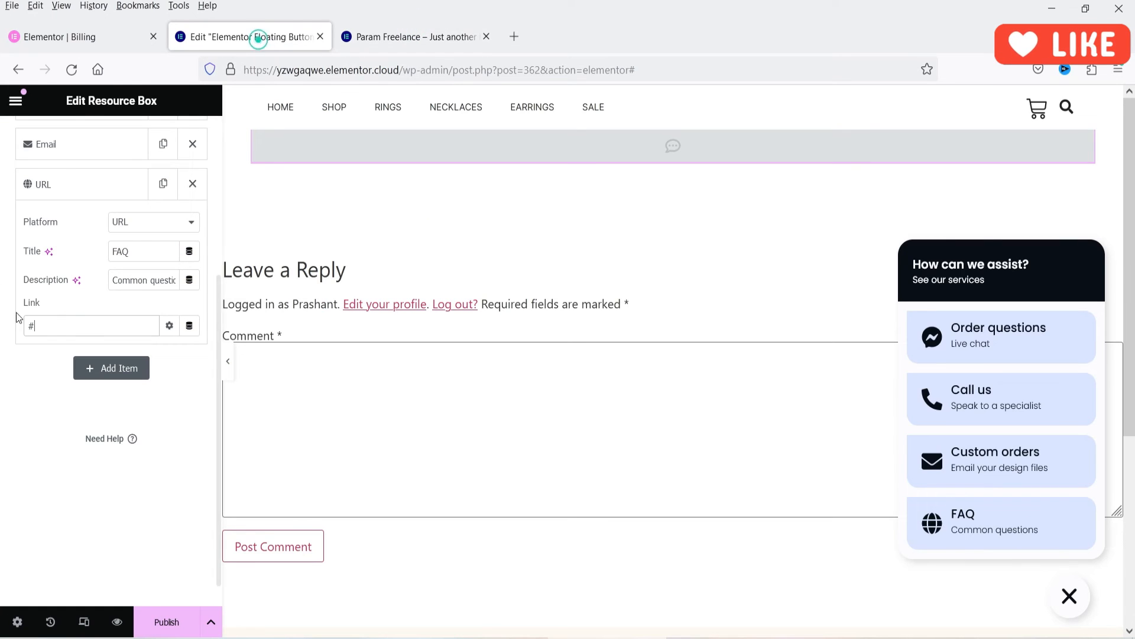
pyautogui.moveTo(23, 325); pyautogui.dragTo(48, 326)
pyautogui.hotkey('ctrl', 'v')
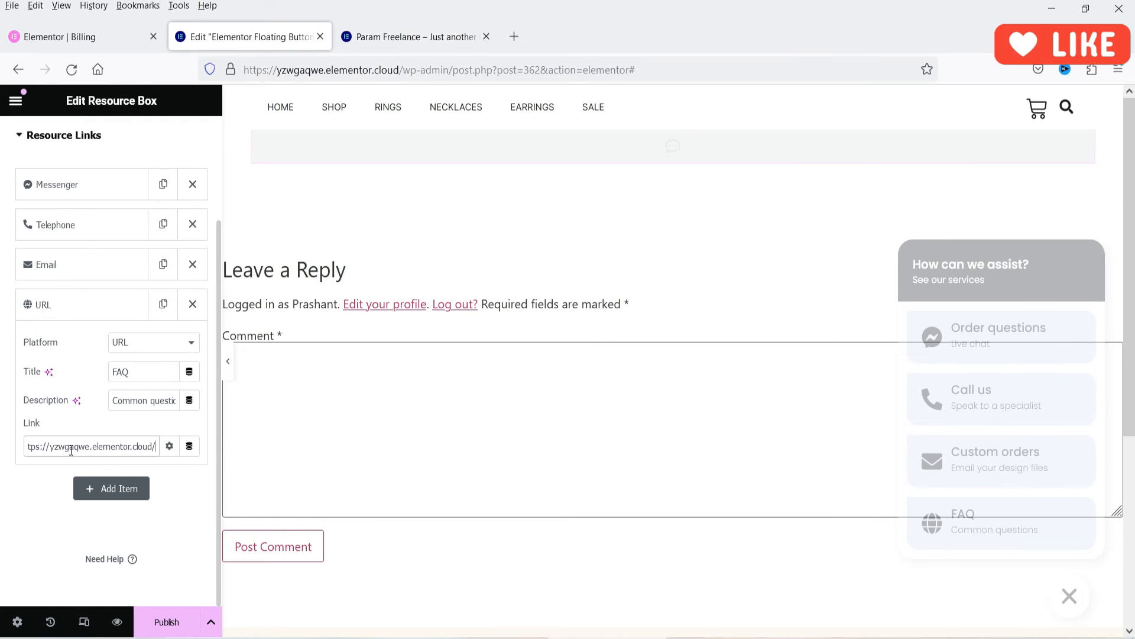
# Step: Retitle the URL resource link as "Shop" and set its description to "Buy more items"
pyautogui.doubleClick(137, 371)
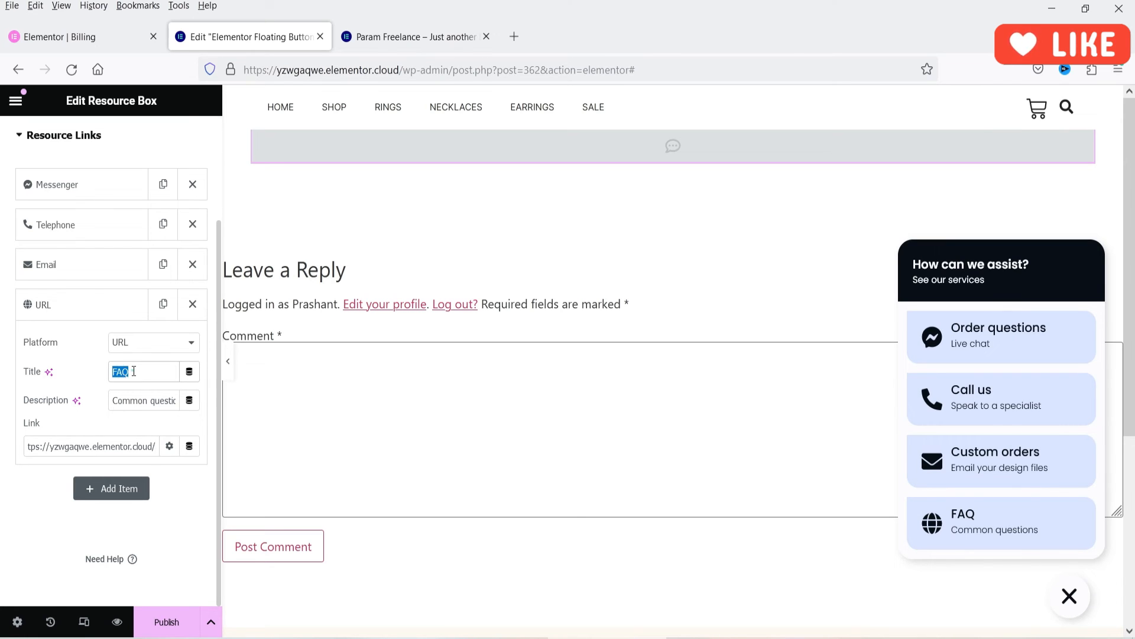
pyautogui.write('Home')
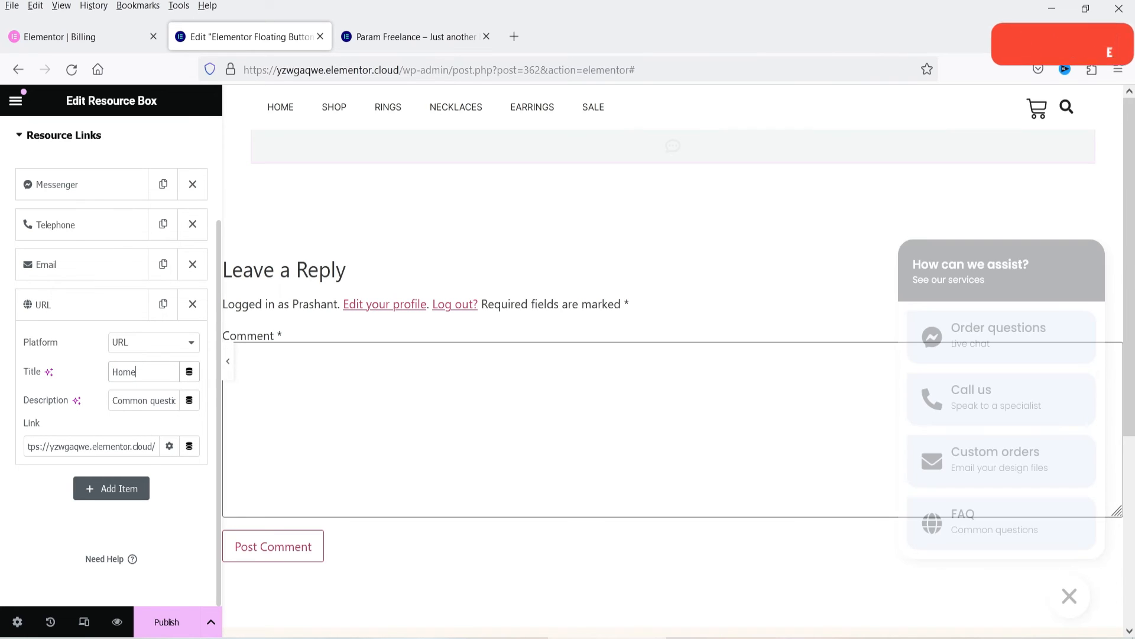
pyautogui.tripleClick(144, 395)
pyautogui.click(142, 379)
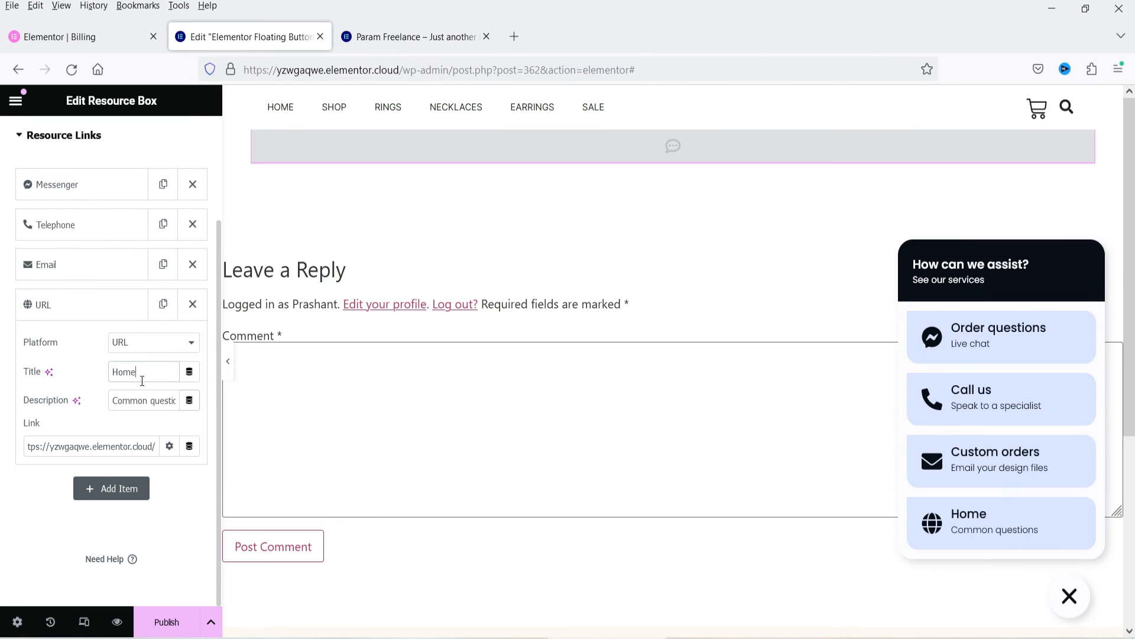
pyautogui.write('Shop')
pyautogui.tripleClick(148, 400)
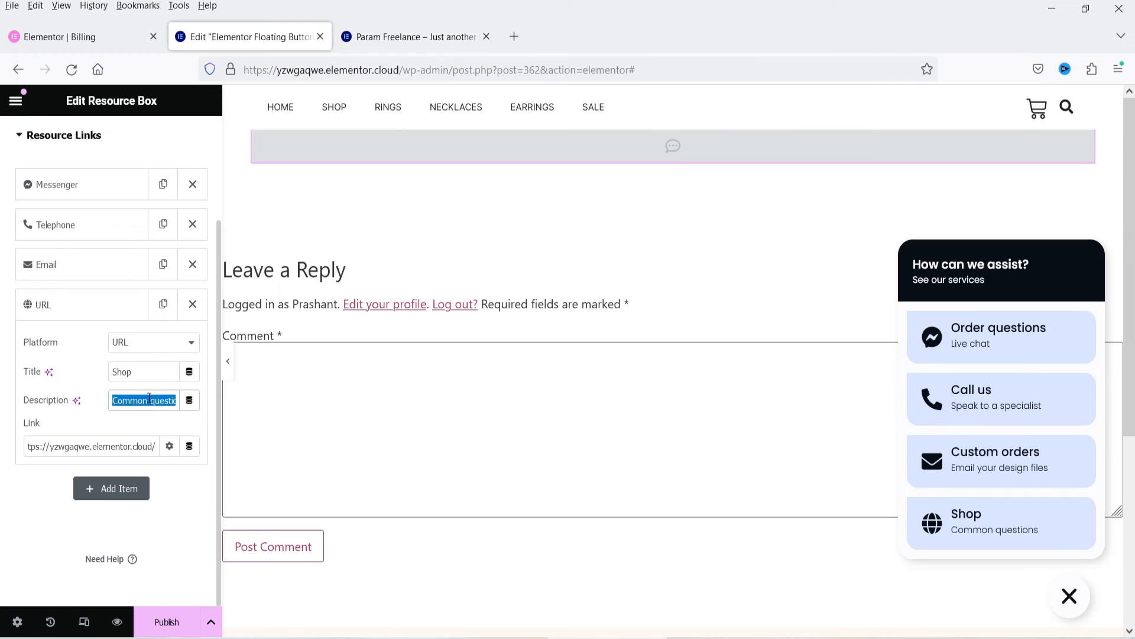
pyautogui.write('Bu')
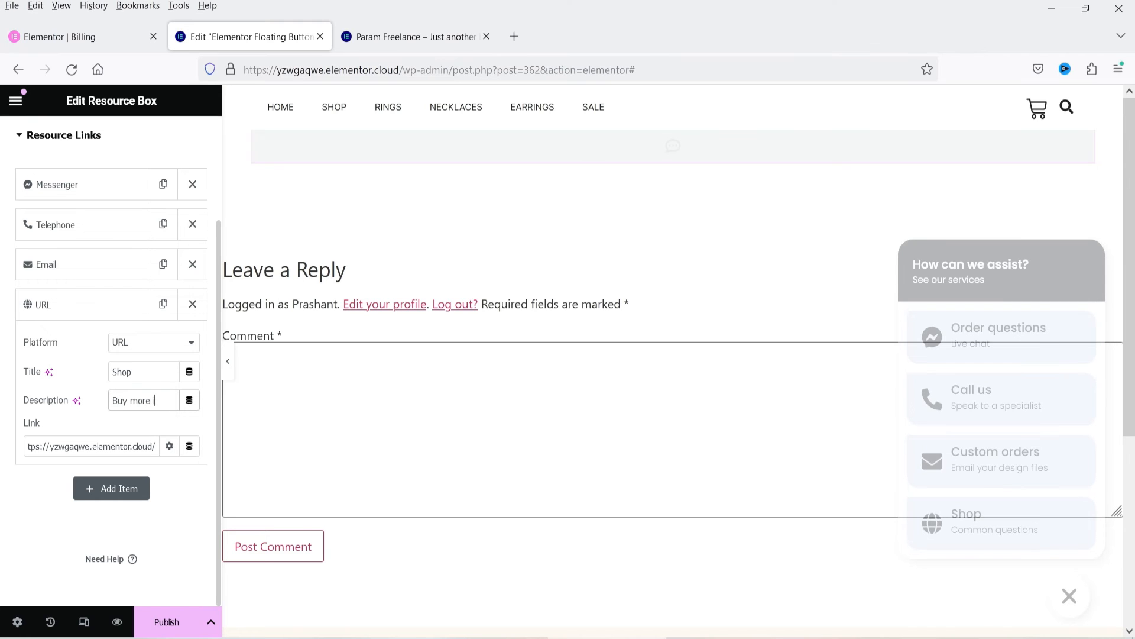
pyautogui.write('y more items')
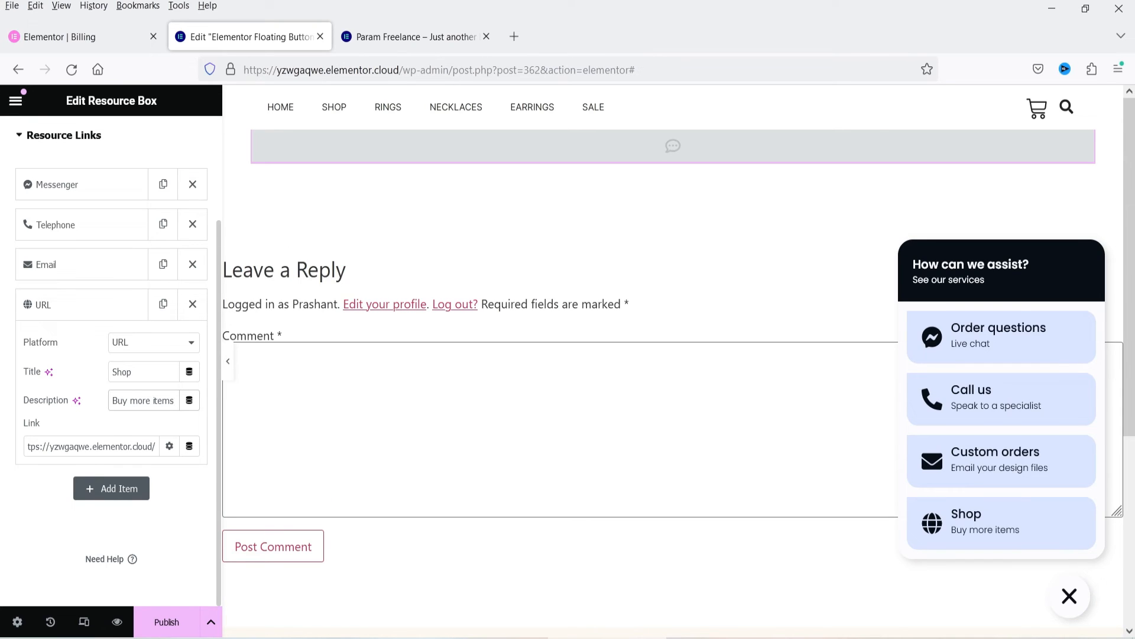
# Step: Copy the Shop page's address from the live store's navigation and replace the URL resource item's link with it
pyautogui.click(382, 33)
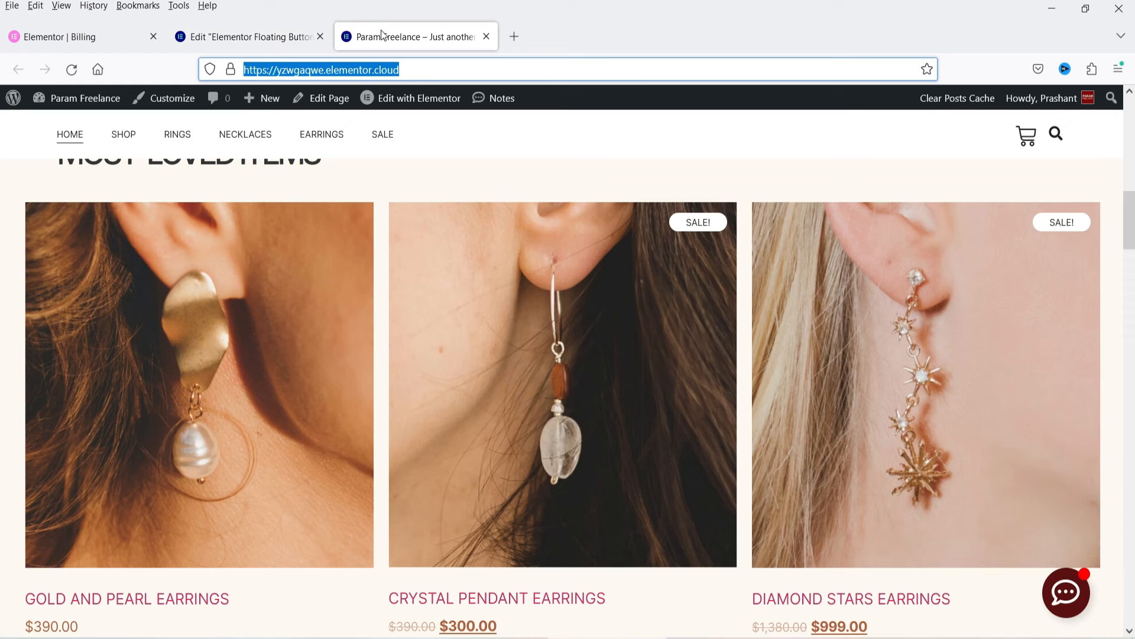
pyautogui.rightClick(134, 148)
pyautogui.click(204, 310)
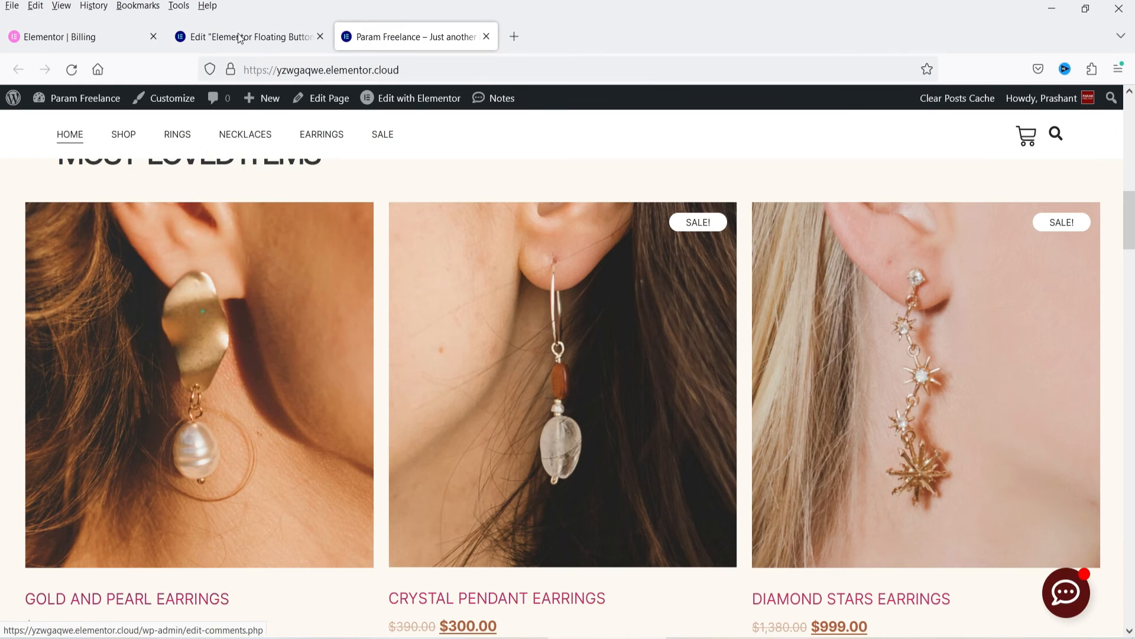
pyautogui.click(247, 40)
pyautogui.tripleClick(50, 447)
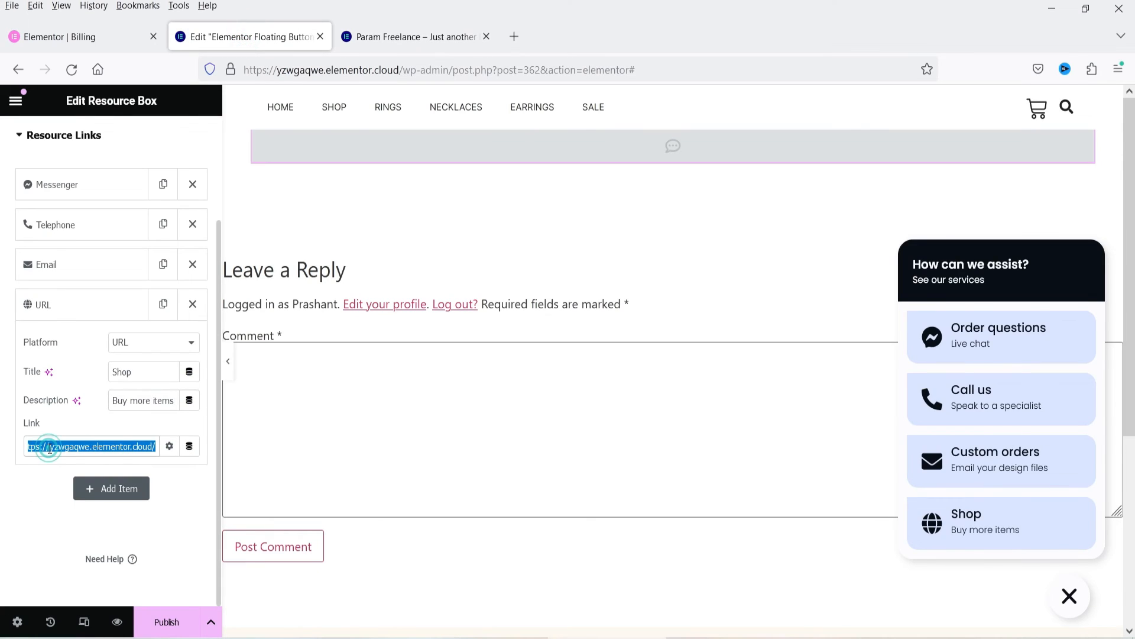
pyautogui.hotkey('ctrl', 'v')
pyautogui.click(63, 305)
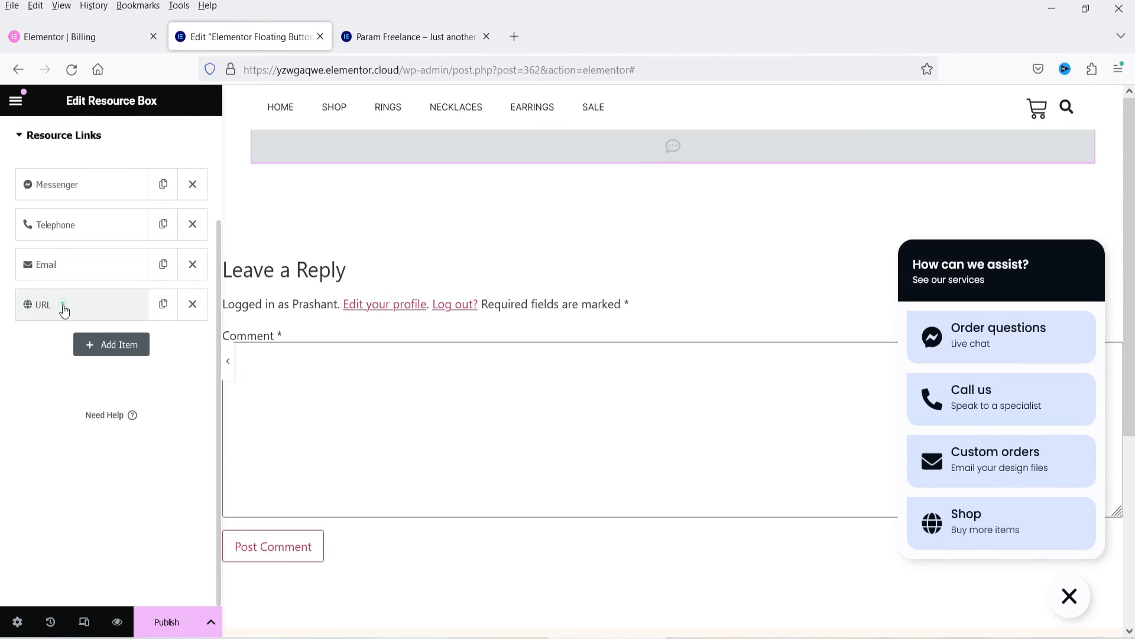
# Step: Examine the resource box's style settings for the floating button's size, colors, entrance animation and box shadow
pyautogui.scroll(3, 59, 308)
pyautogui.click(107, 148)
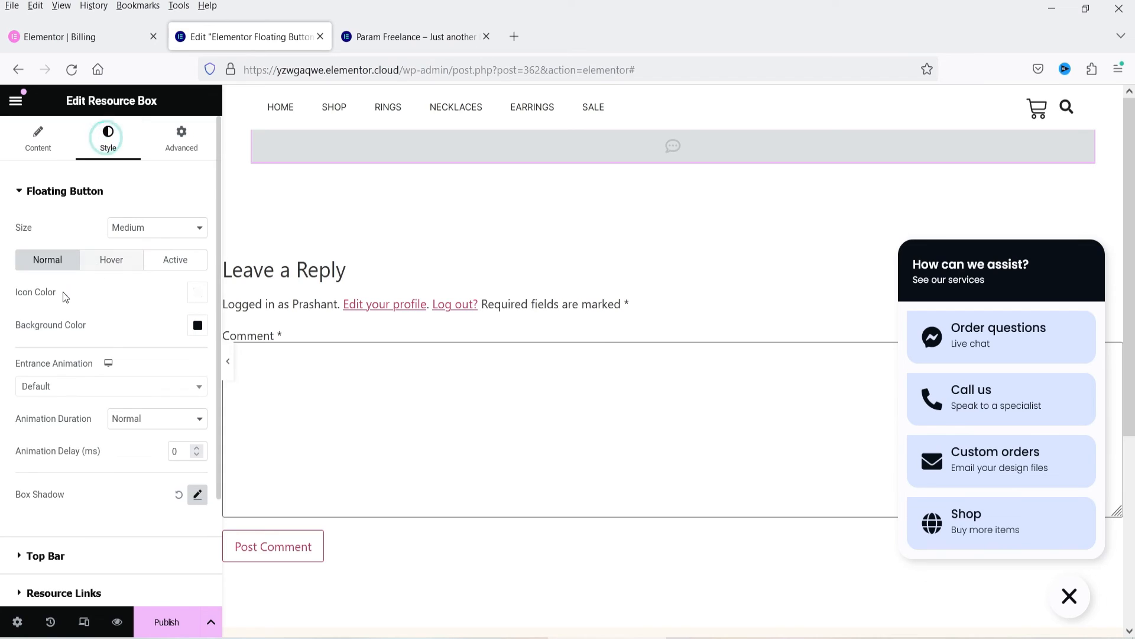
pyautogui.scroll(-3, 112, 326)
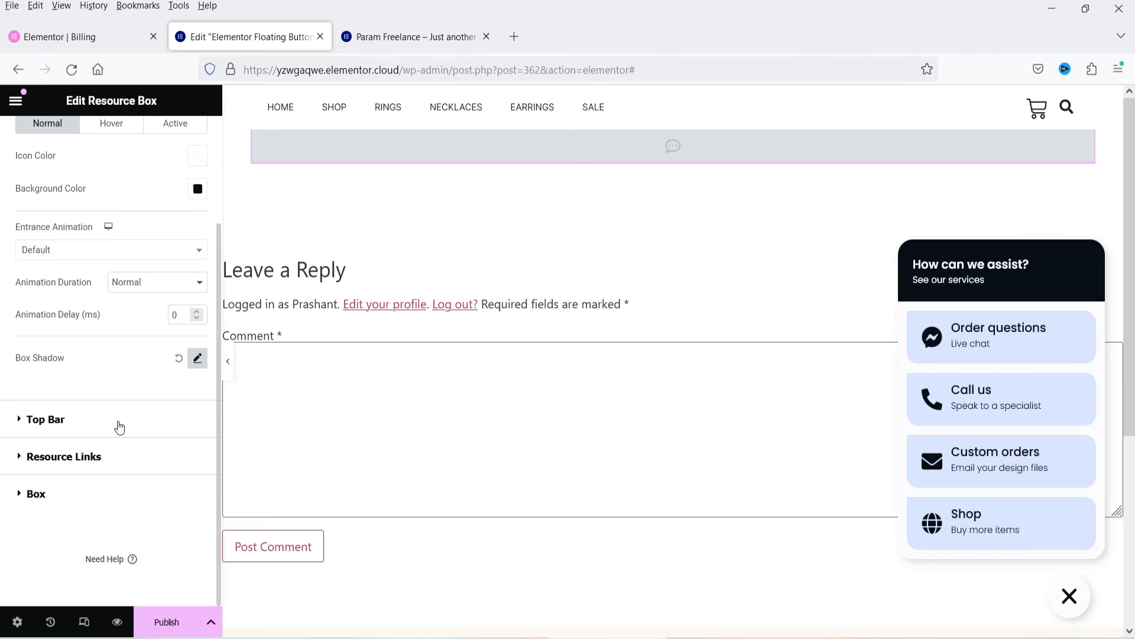
# Step: Publish the floating button with a display condition that includes Archives, limited to Posts Archive
pyautogui.click(164, 621)
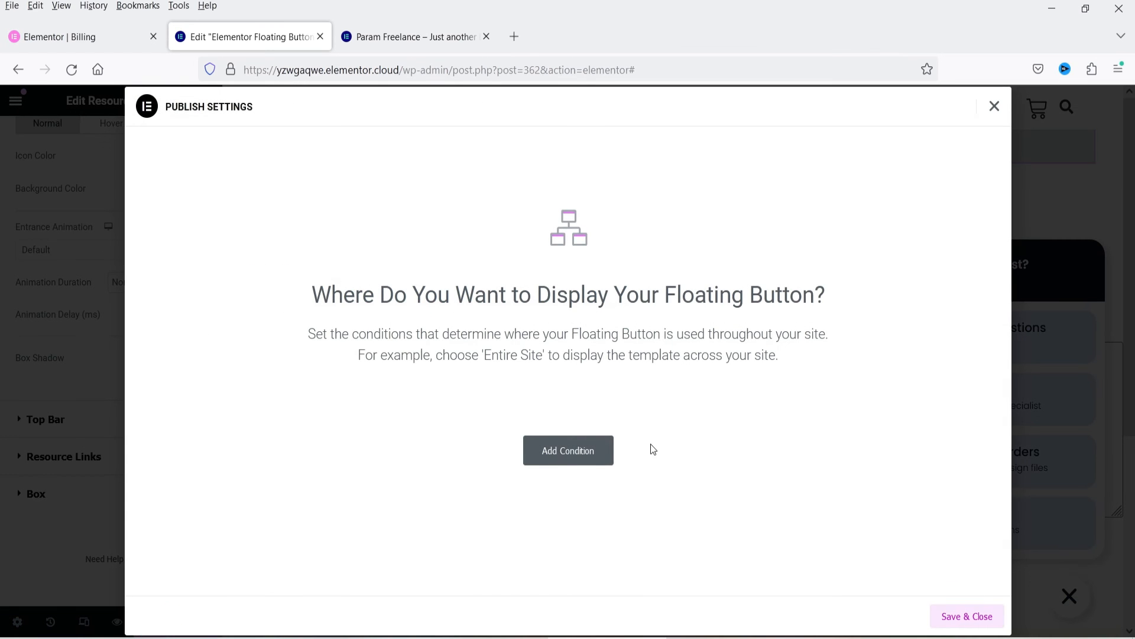
pyautogui.click(609, 451)
pyautogui.click(508, 424)
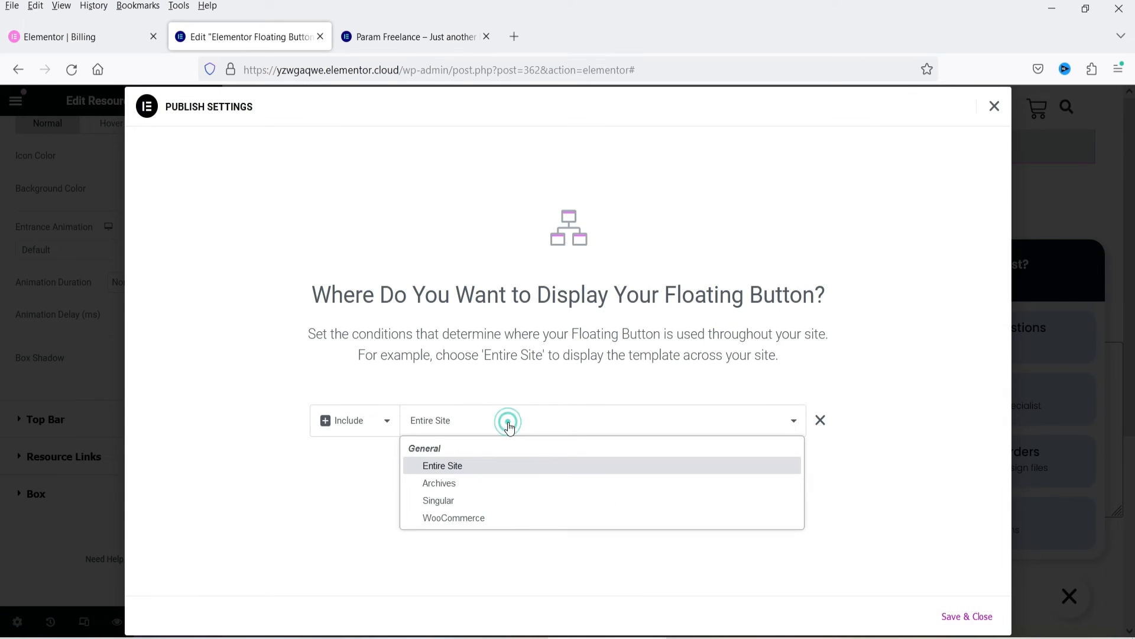
pyautogui.click(518, 482)
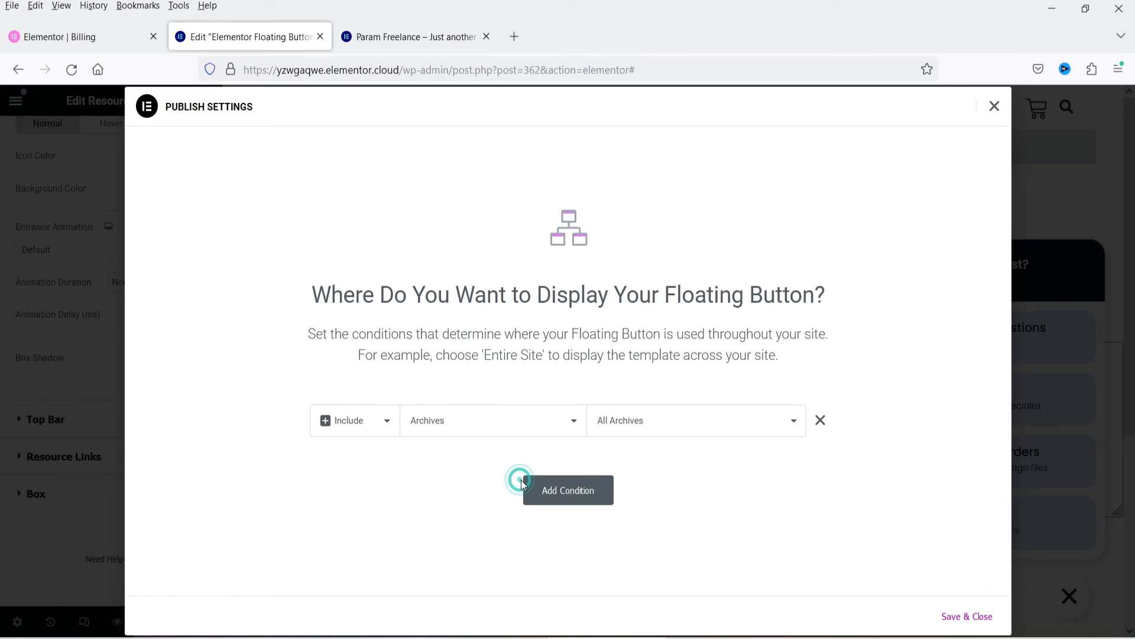
pyautogui.click(654, 434)
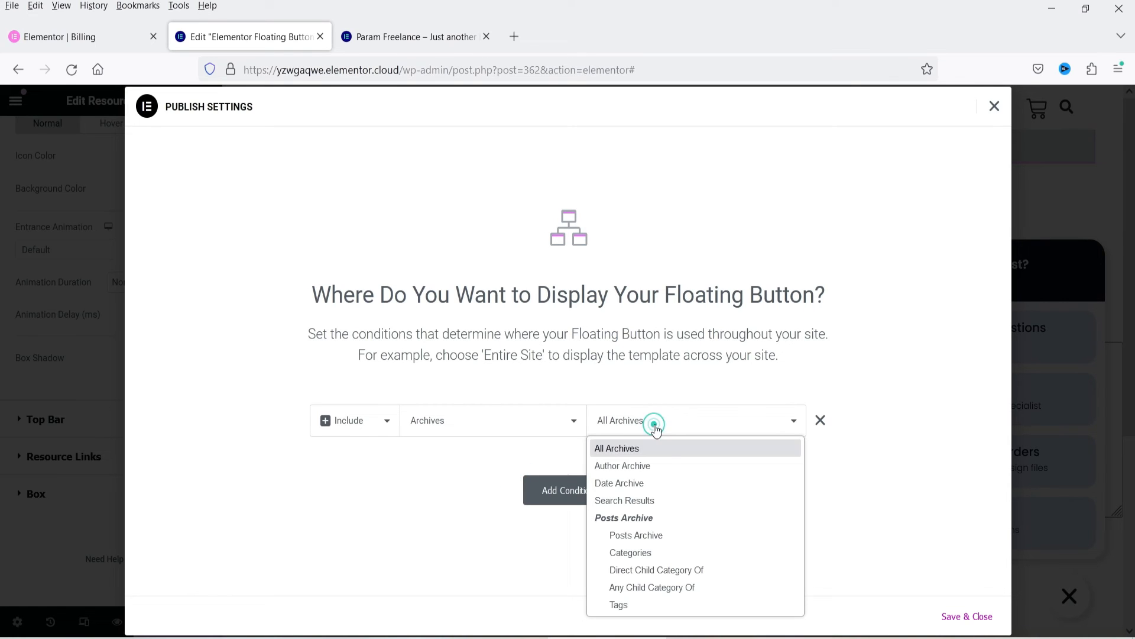
pyautogui.click(699, 530)
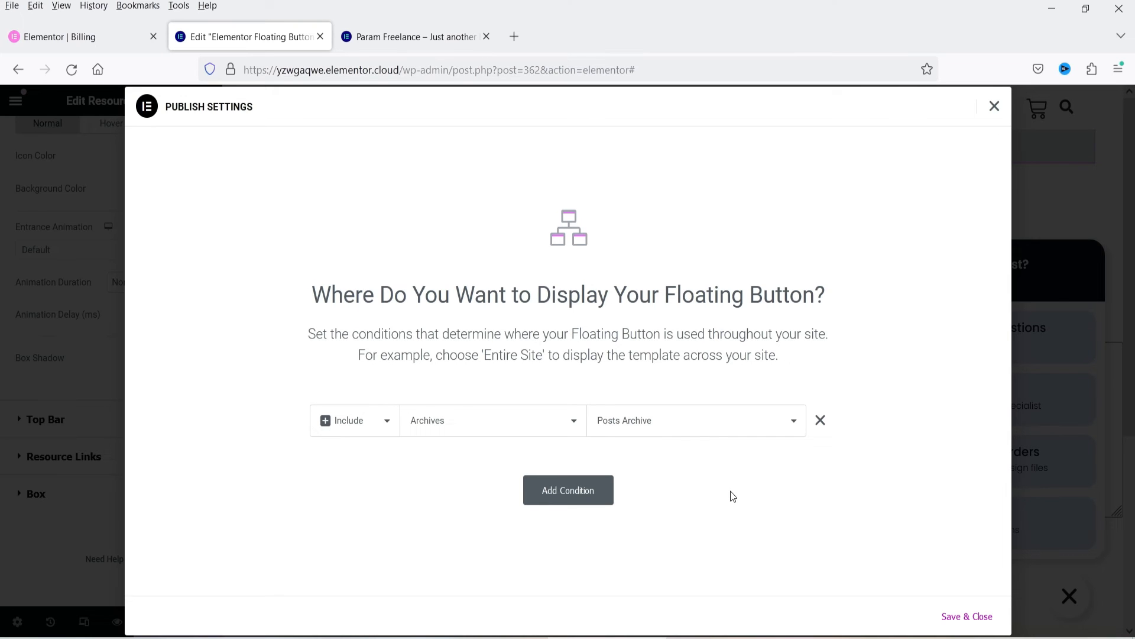
pyautogui.click(961, 615)
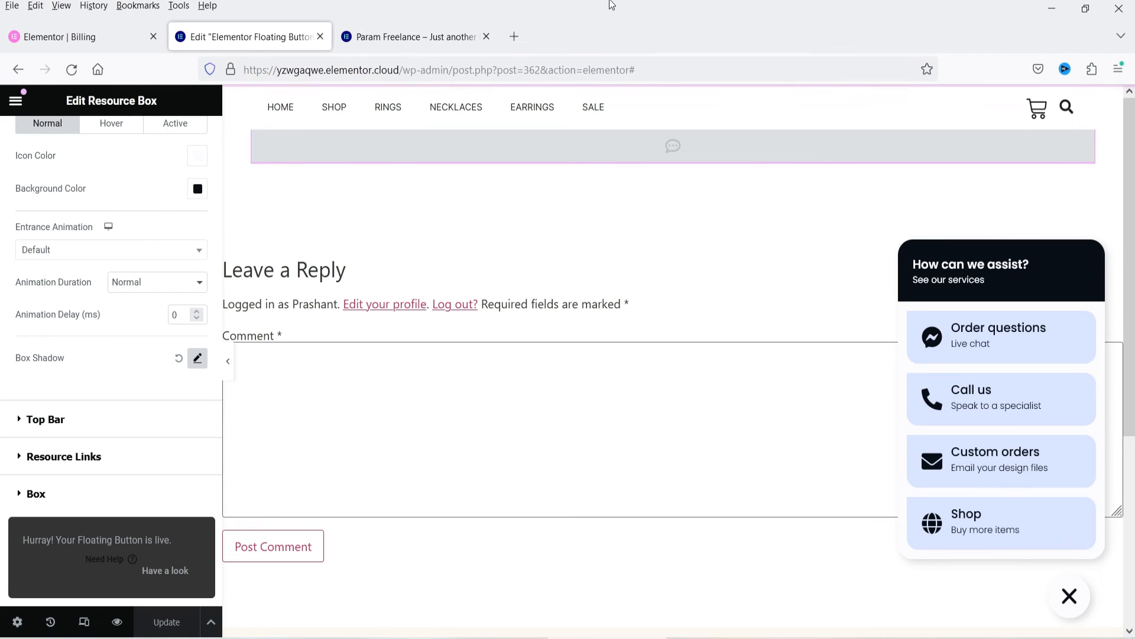
# Step: Look through the live store's home page down to its footer, checking the floating button and available links
pyautogui.click(387, 41)
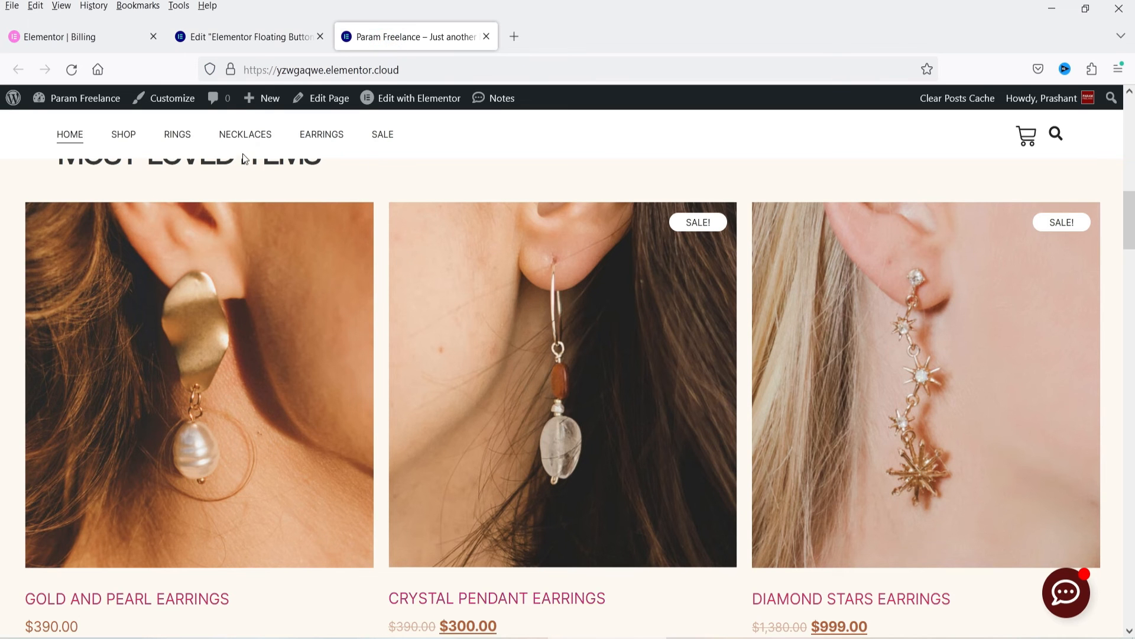
pyautogui.scroll(-18, 1130, 257)
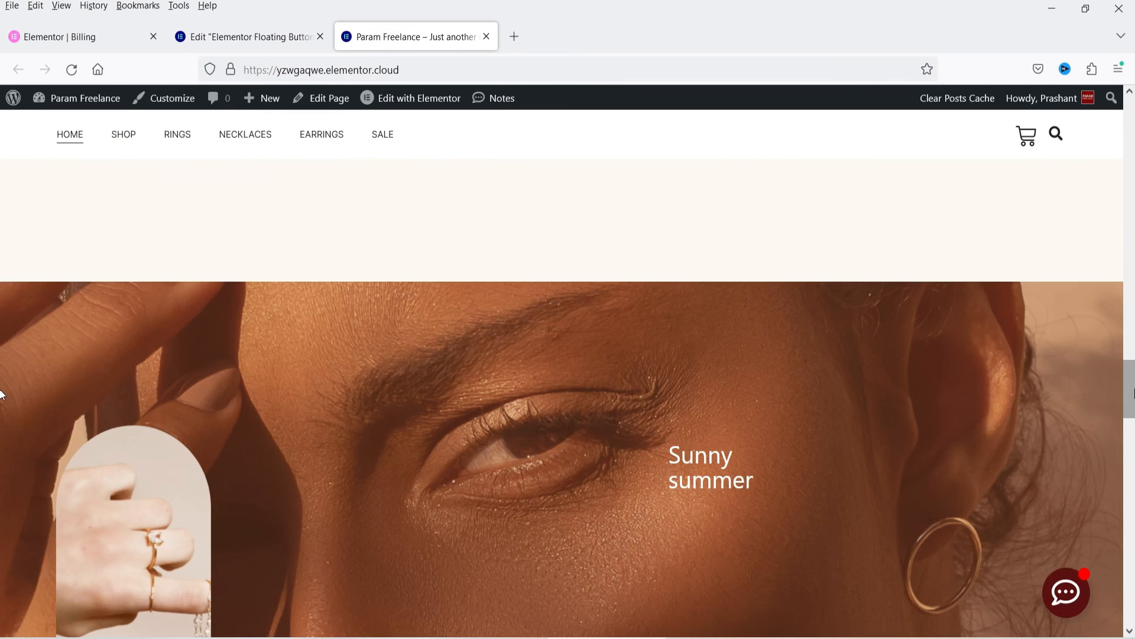
pyautogui.scroll(-20, 1, 392)
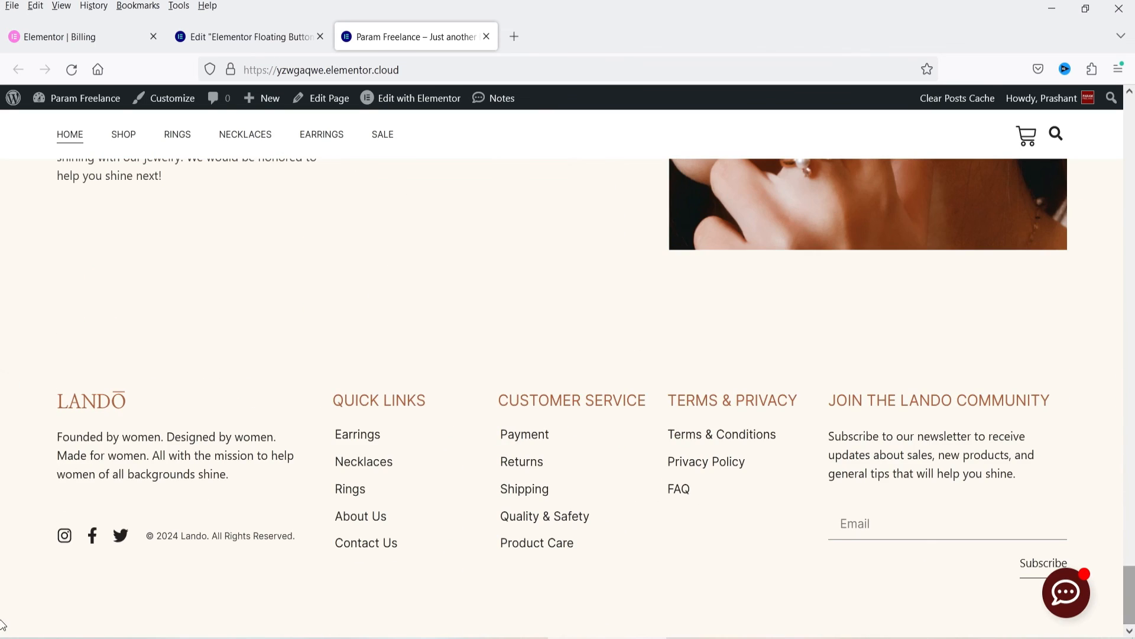
# Step: Change the resource box floating button's display condition to include WooCommerce, Entire Shop, and save it
pyautogui.click(242, 33)
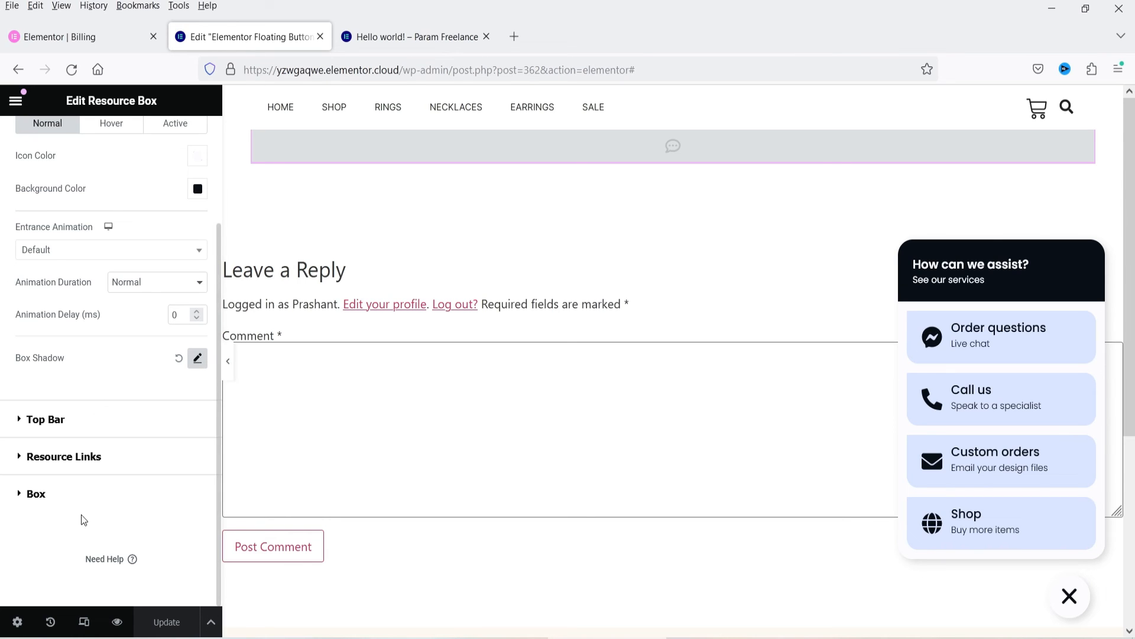
pyautogui.click(211, 622)
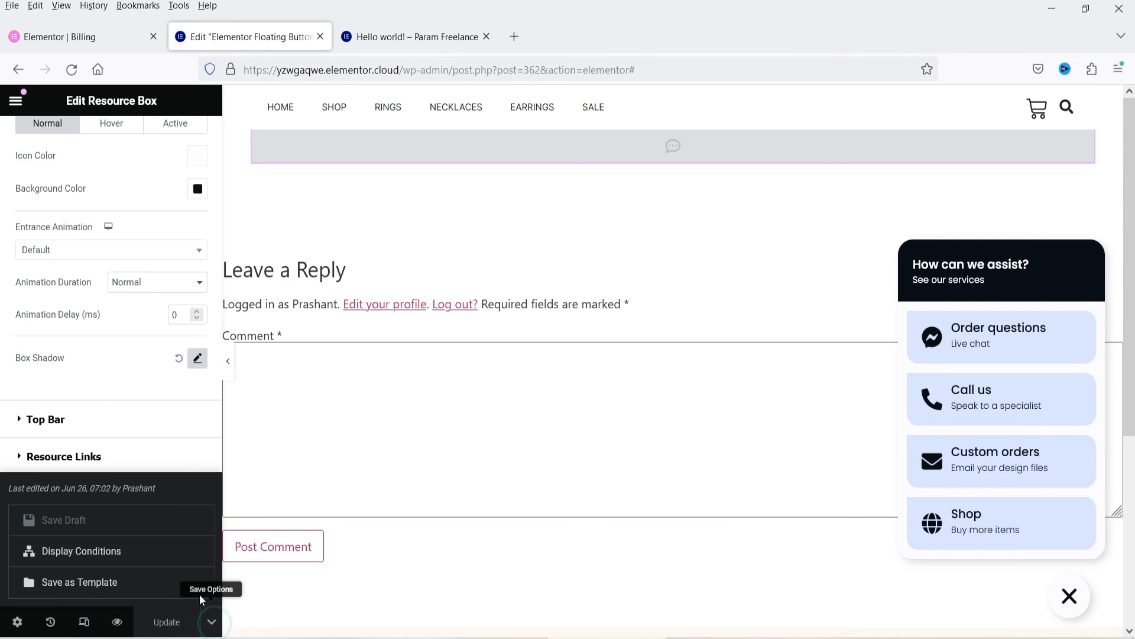
pyautogui.click(51, 550)
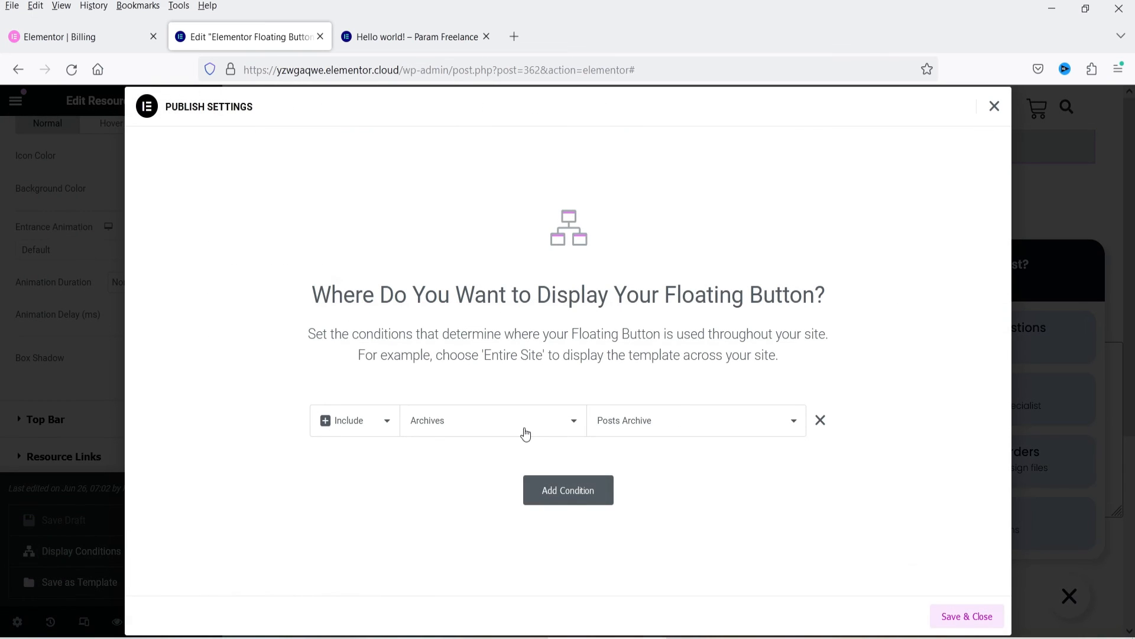
pyautogui.click(526, 433)
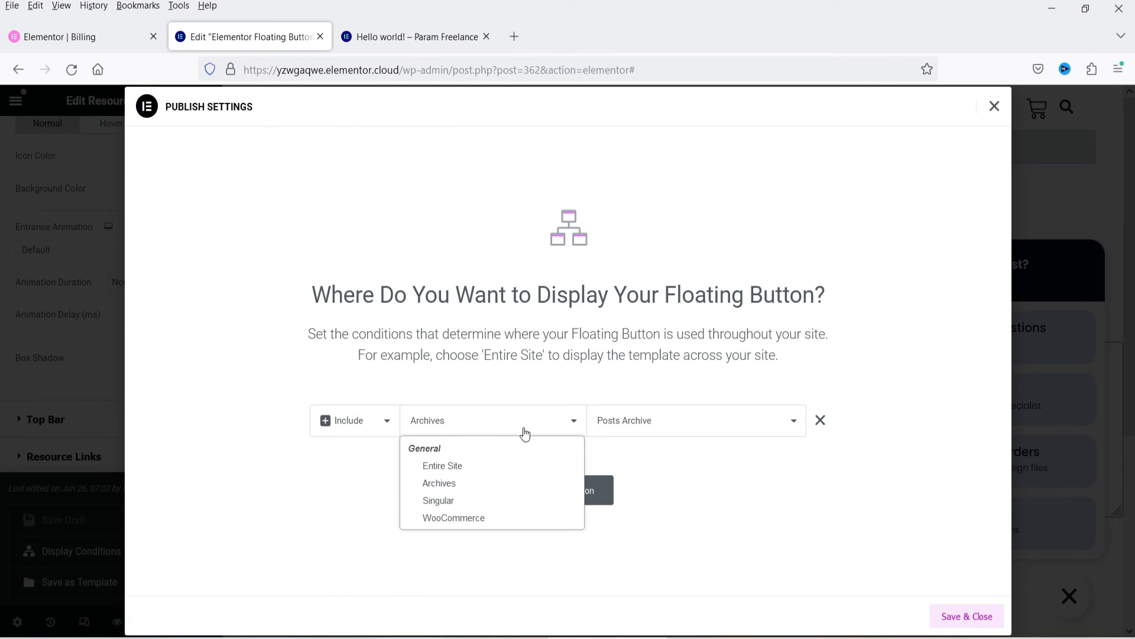
pyautogui.click(494, 519)
pyautogui.click(639, 432)
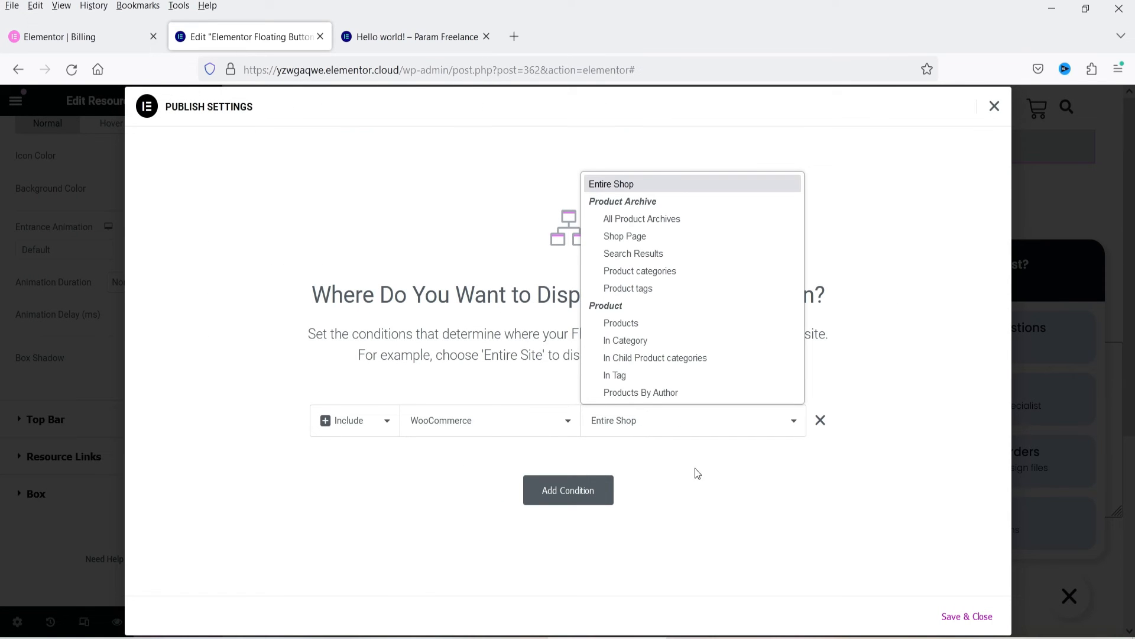
pyautogui.click(725, 481)
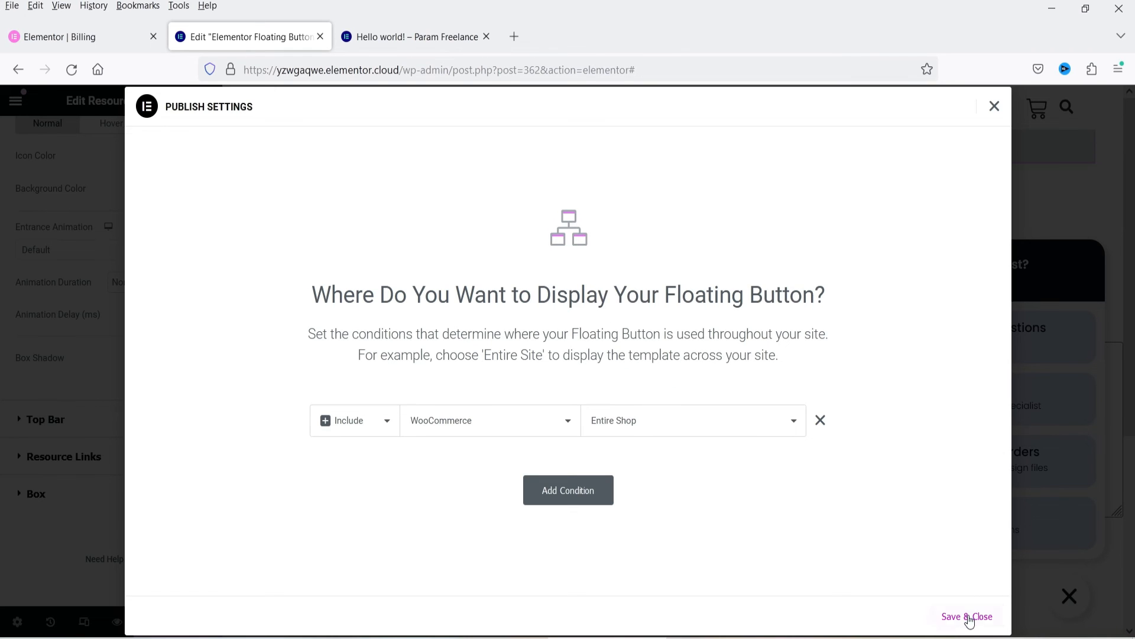
pyautogui.click(969, 618)
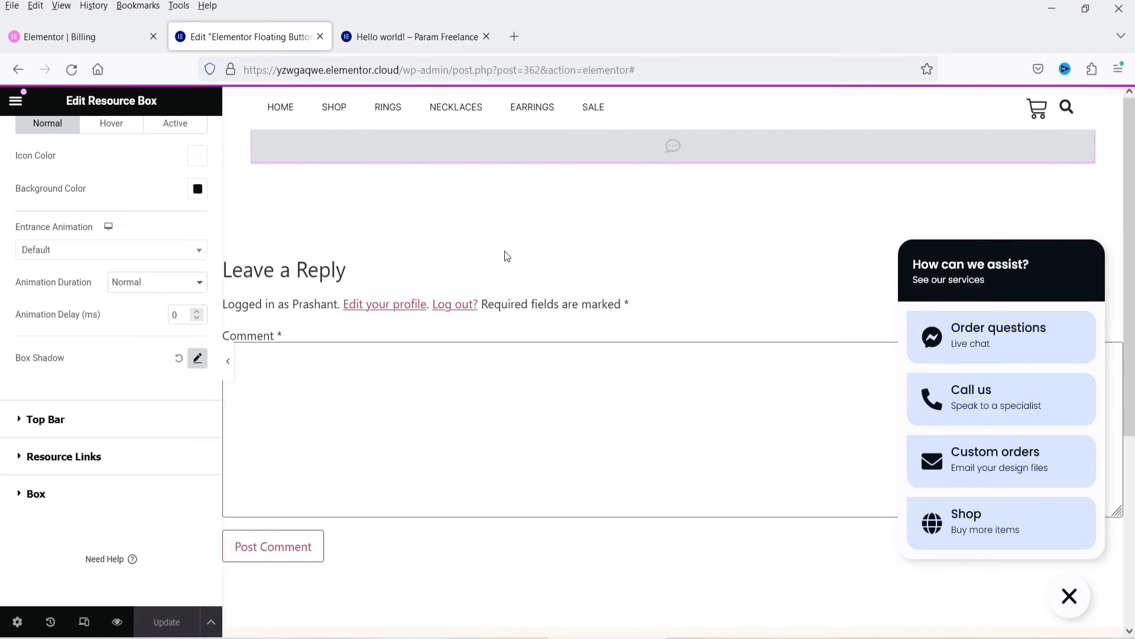
# Step: Check the floating buttons on the live store's home, Shop and Crystal Pendant Earrings pages, expanding the resource box
pyautogui.click(417, 37)
pyautogui.click(71, 133)
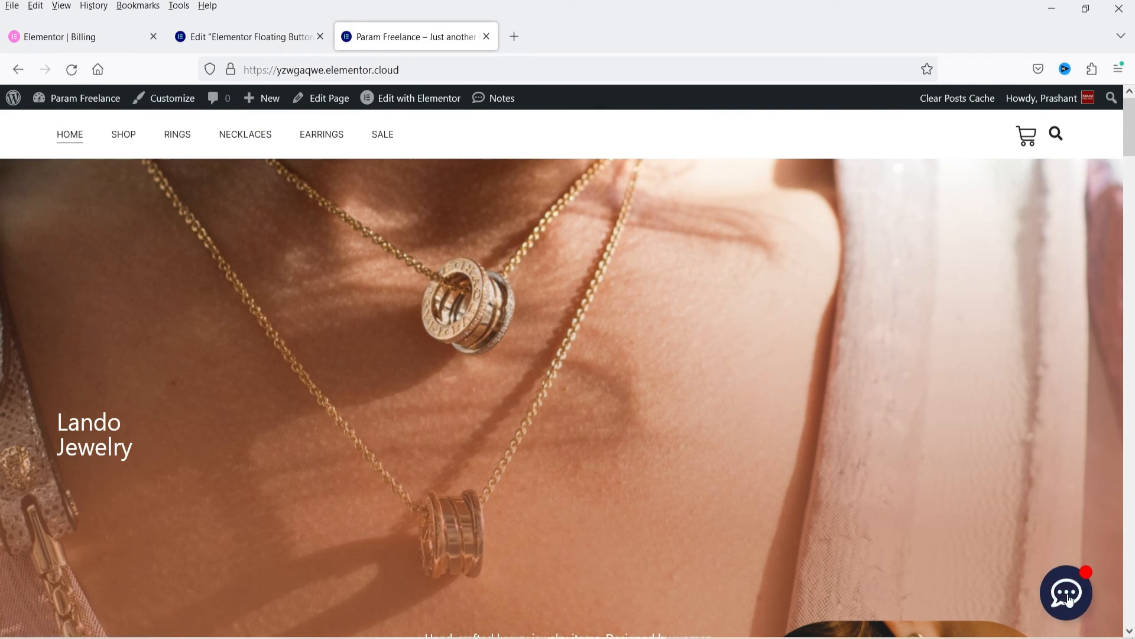
pyautogui.click(125, 137)
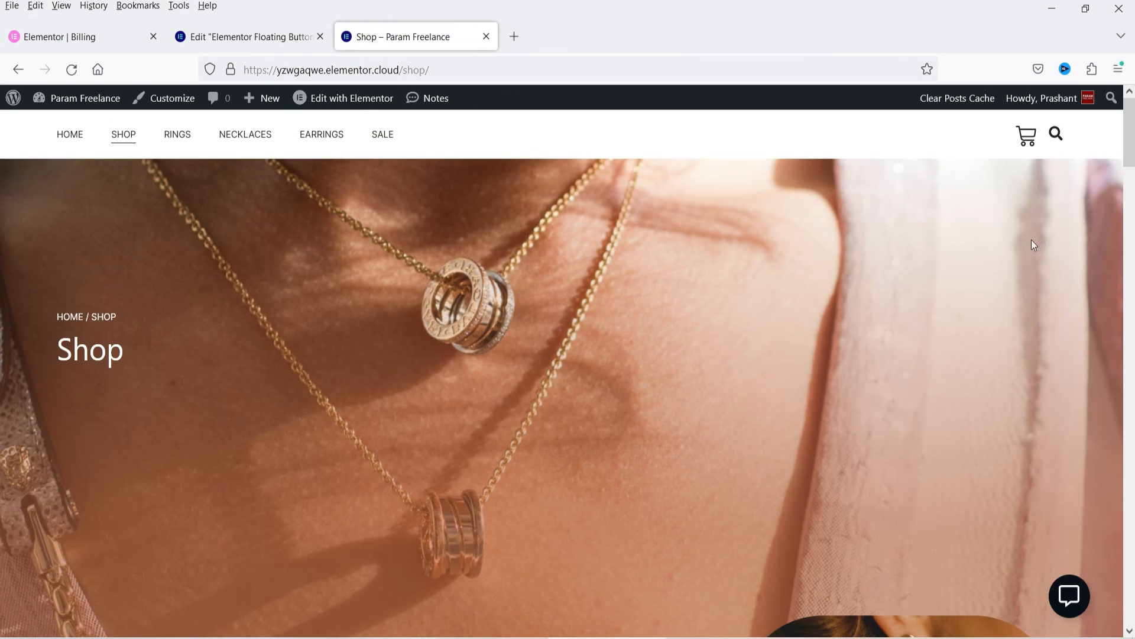
pyautogui.click(1069, 595)
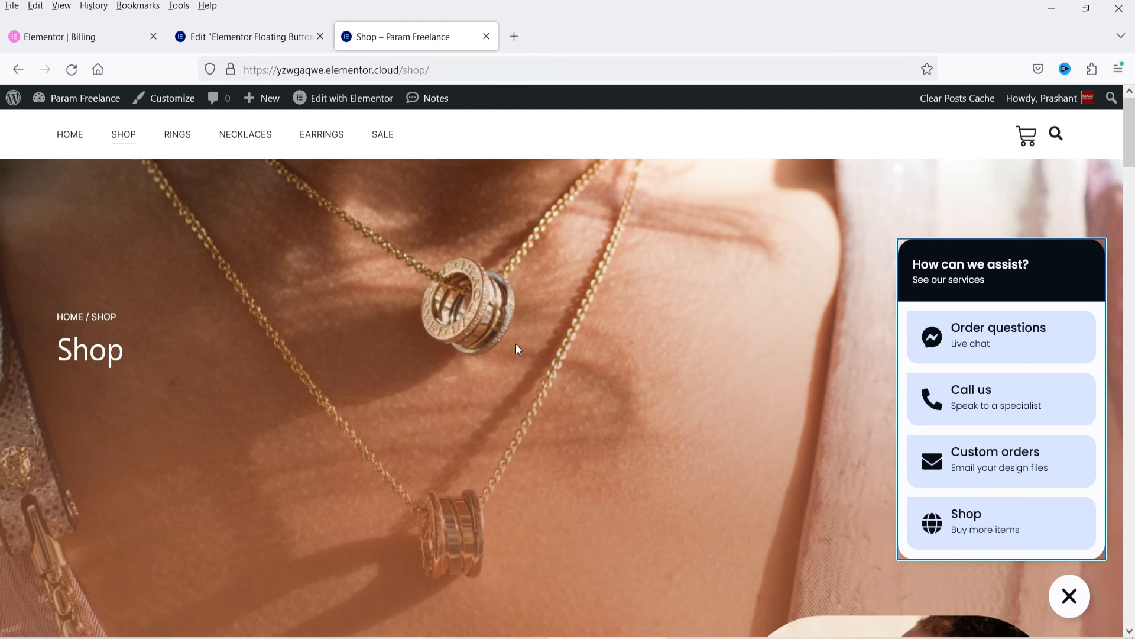
pyautogui.scroll(-10, 516, 343)
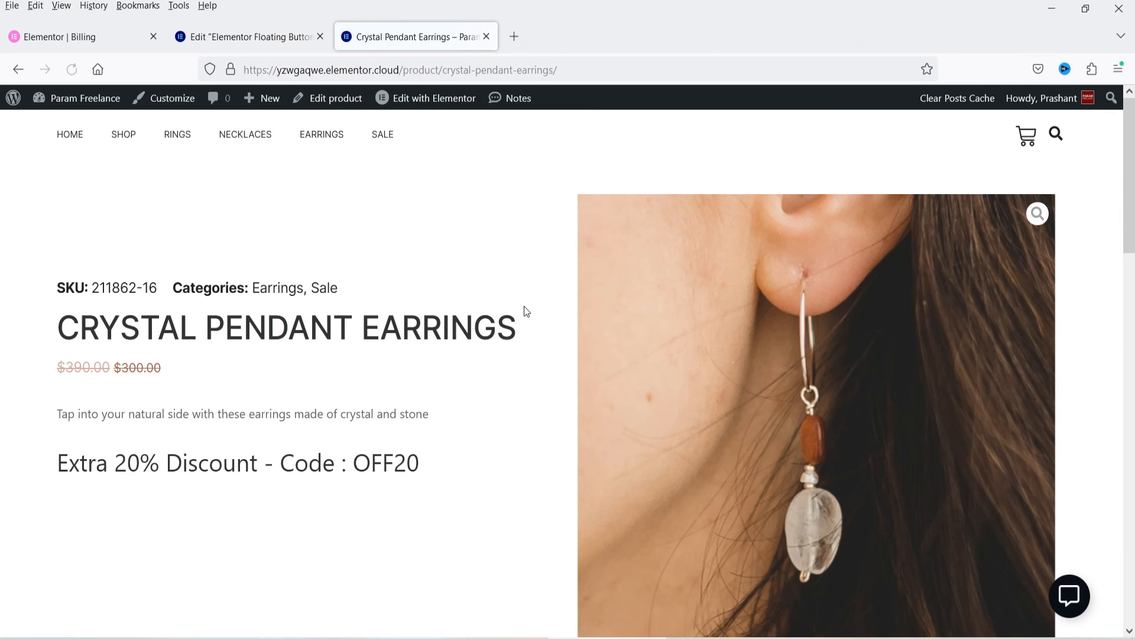
pyautogui.click(1068, 580)
pyautogui.click(986, 532)
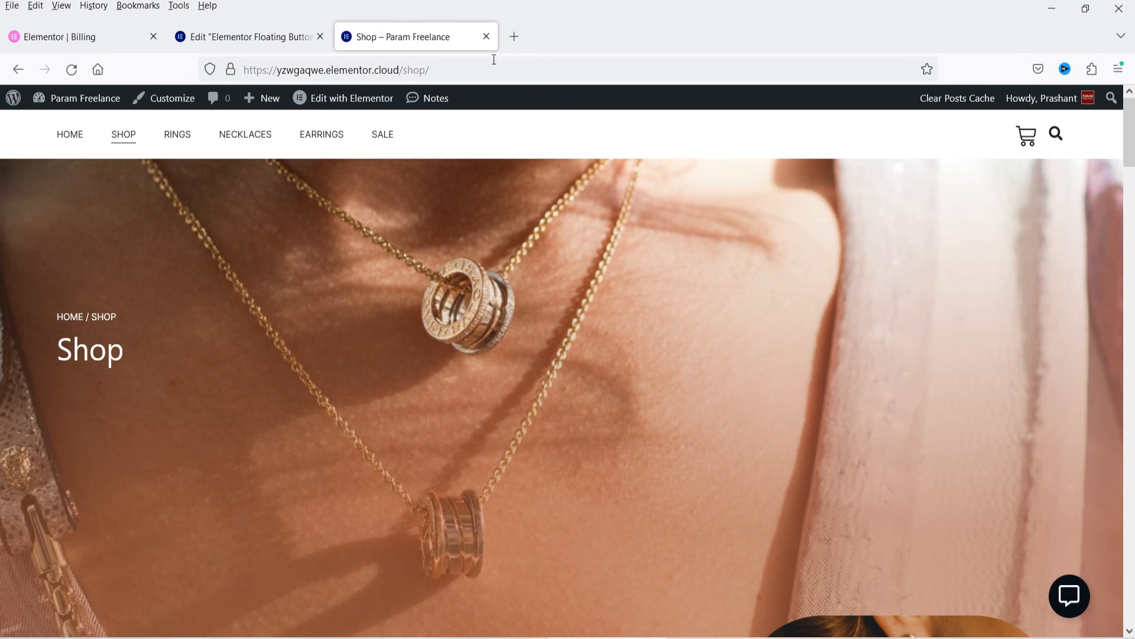
# Step: Exit the floating button editor and open the Floating Buttons list in the WordPress dashboard
pyautogui.click(284, 37)
pyautogui.click(15, 103)
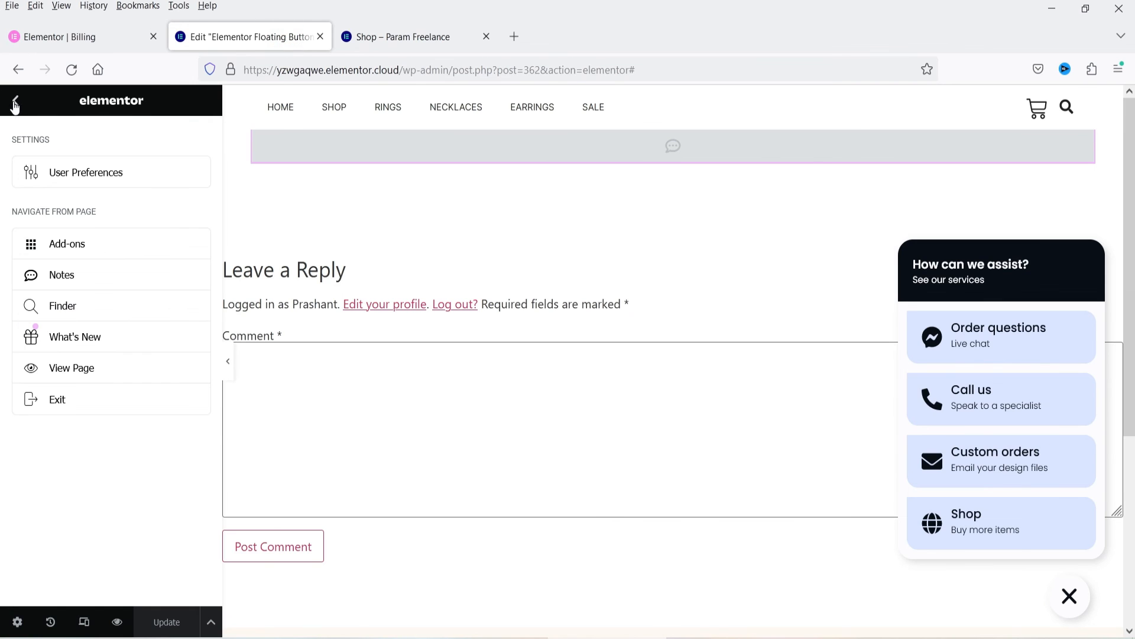
pyautogui.click(57, 401)
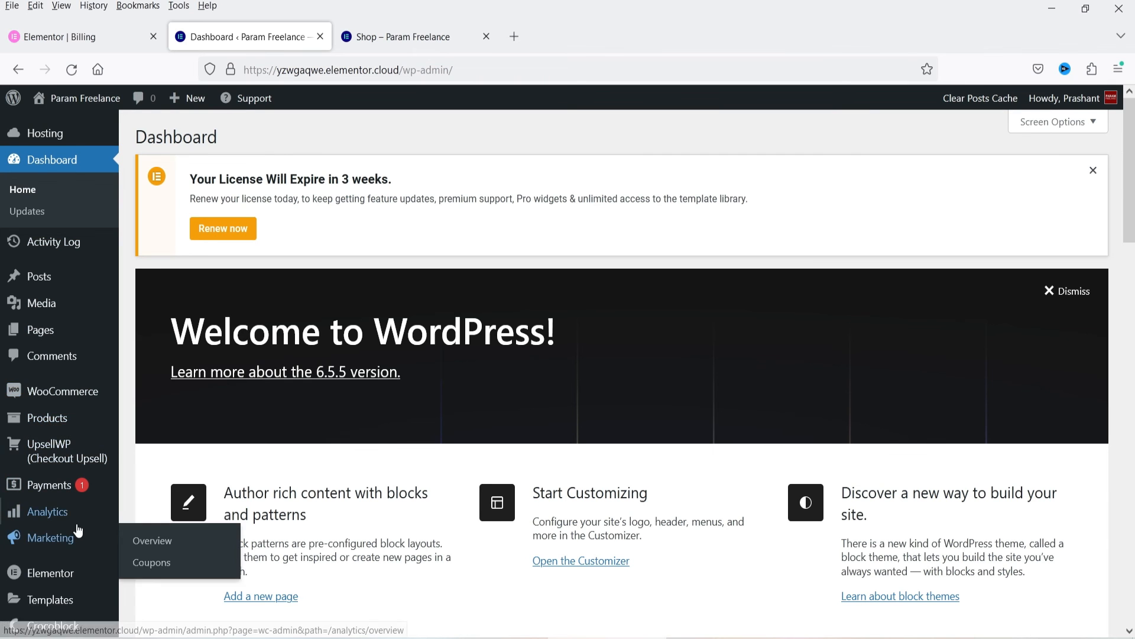
pyautogui.scroll(-3, 71, 441)
pyautogui.moveTo(70, 437)
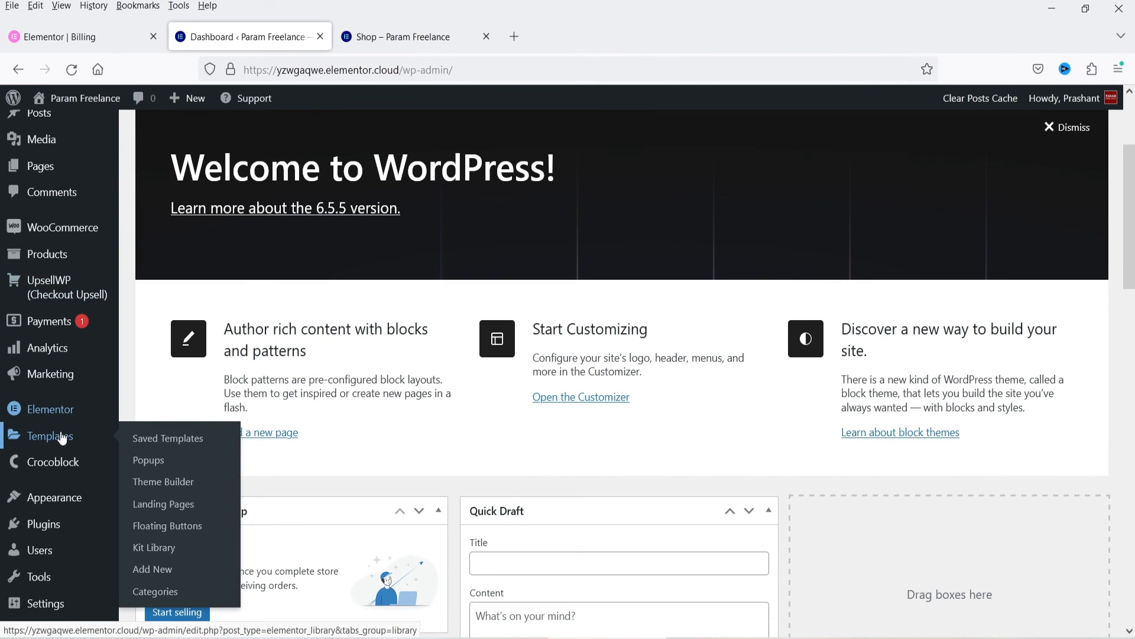
pyautogui.click(191, 526)
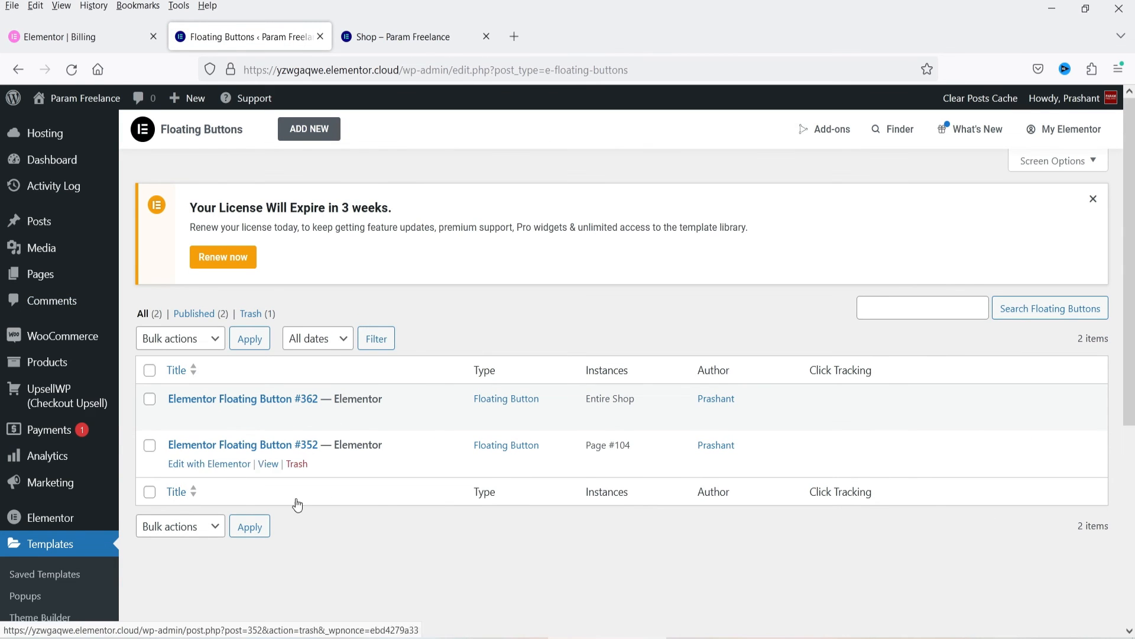
# Step: Create a new floating button from the blue vertical links library template with Whatsapp, Messenger, Email and Call
pyautogui.click(309, 129)
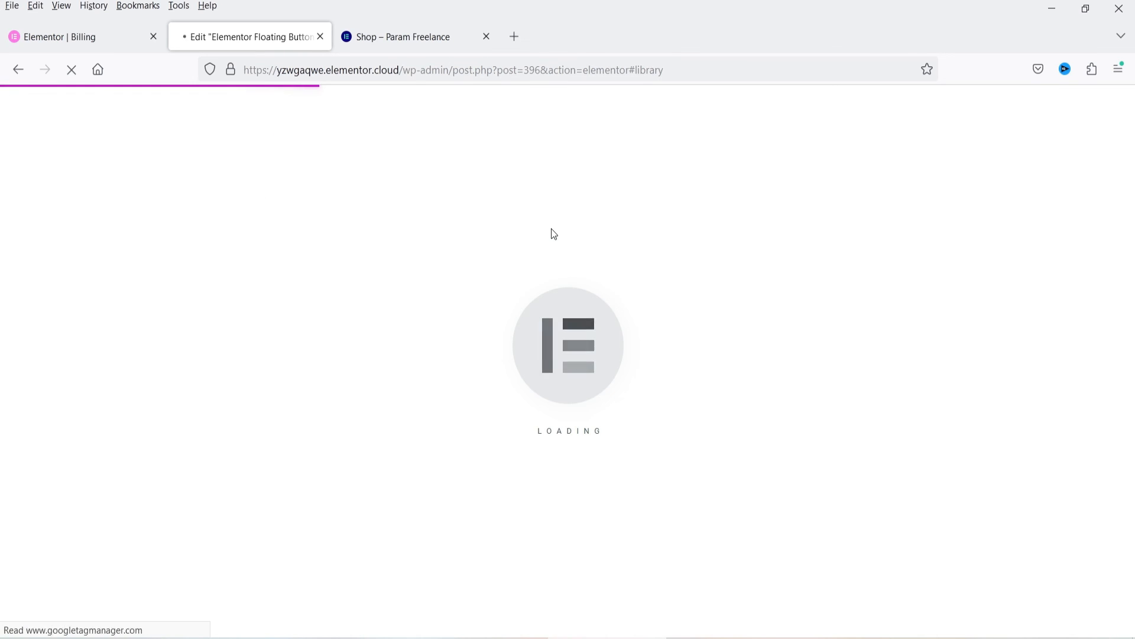
pyautogui.scroll(-7, 857, 313)
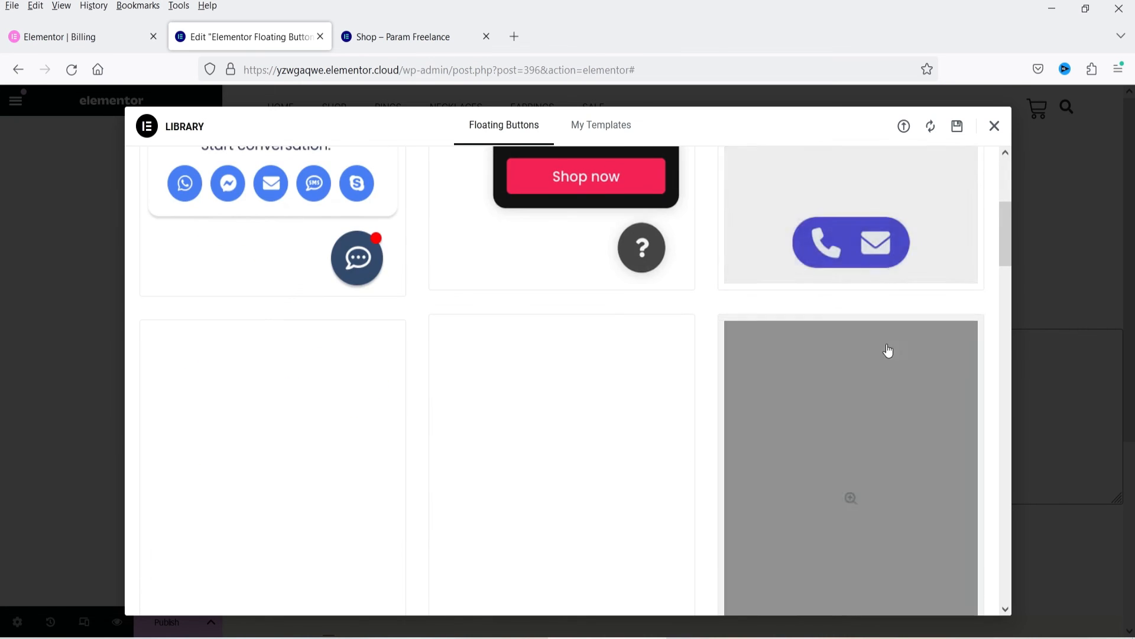
pyautogui.scroll(-15, 998, 274)
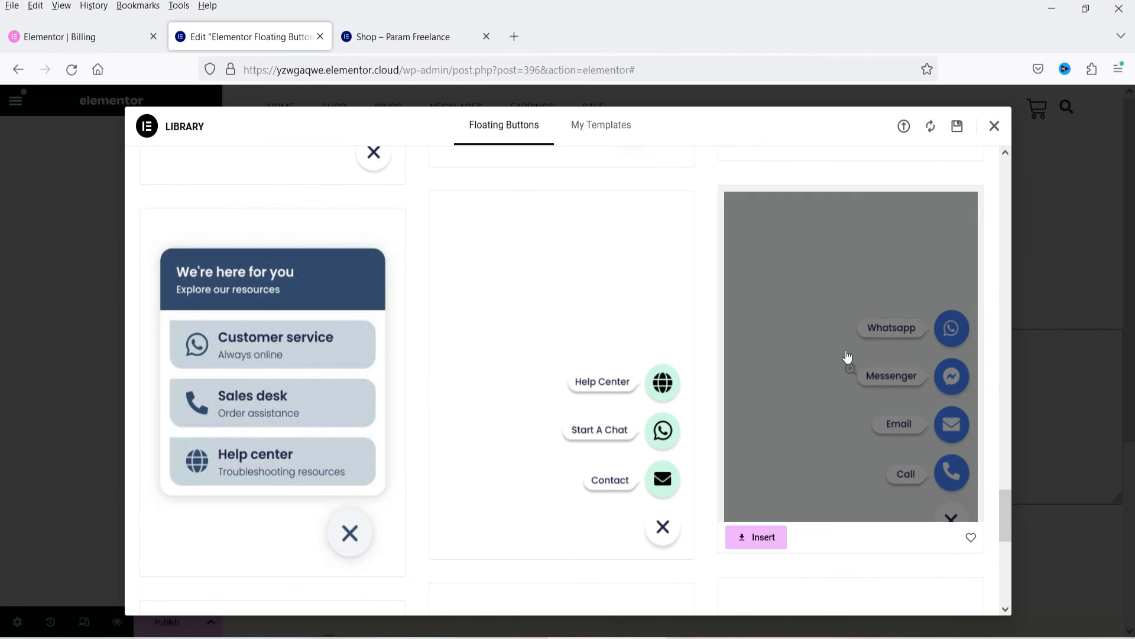
pyautogui.click(846, 355)
pyautogui.click(935, 127)
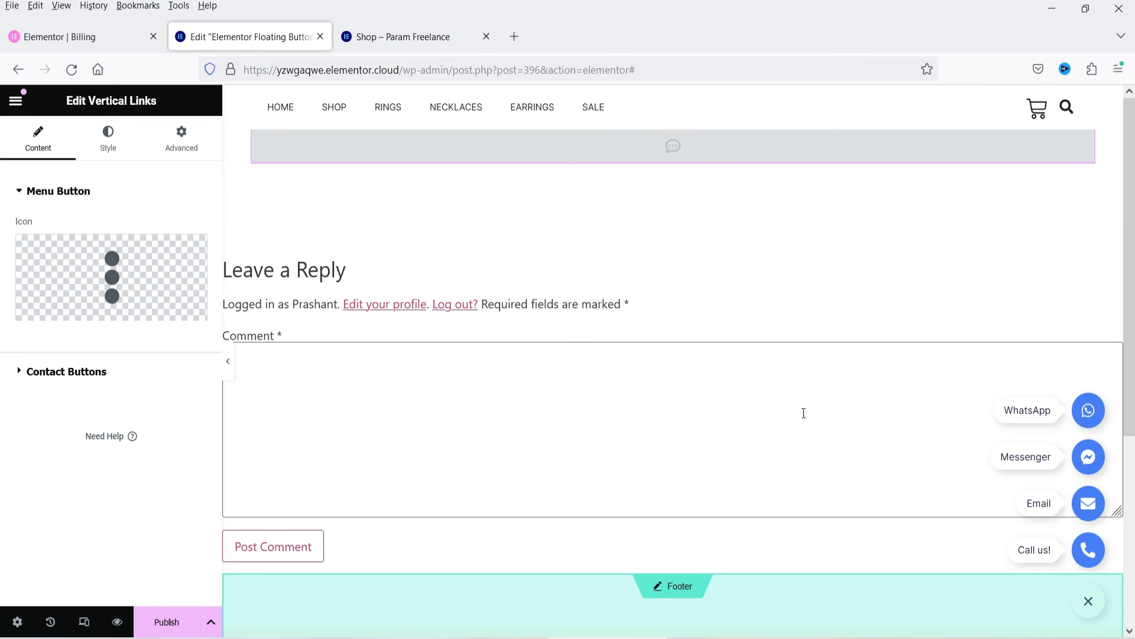
# Step: Replace the menu button's icon with the recommended speech bubble containing three dots
pyautogui.click(102, 274)
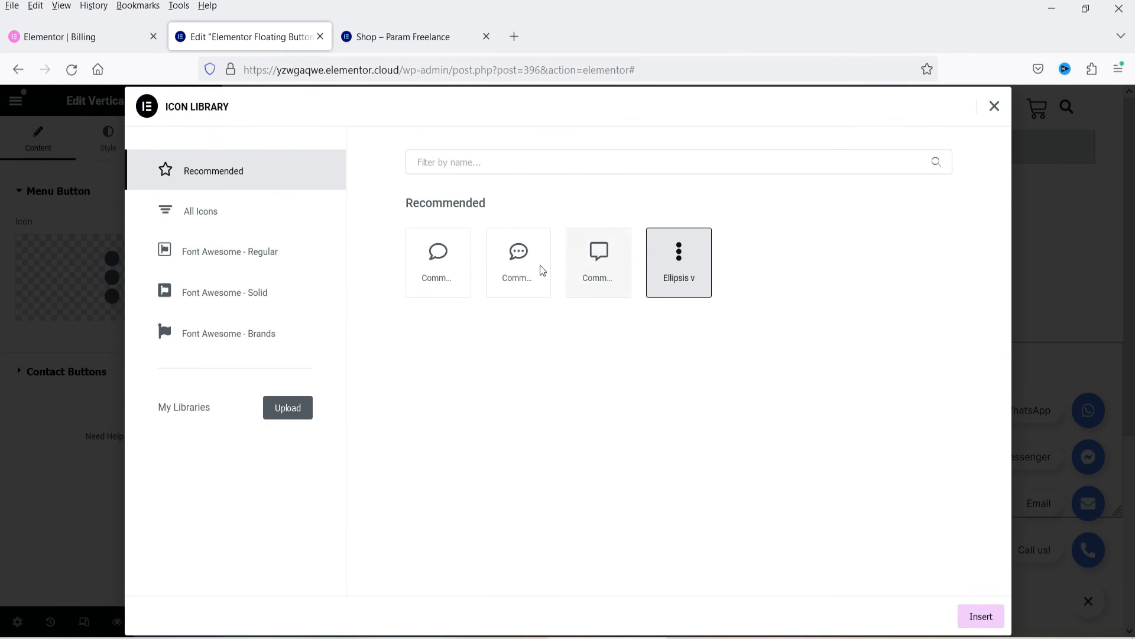
pyautogui.click(519, 266)
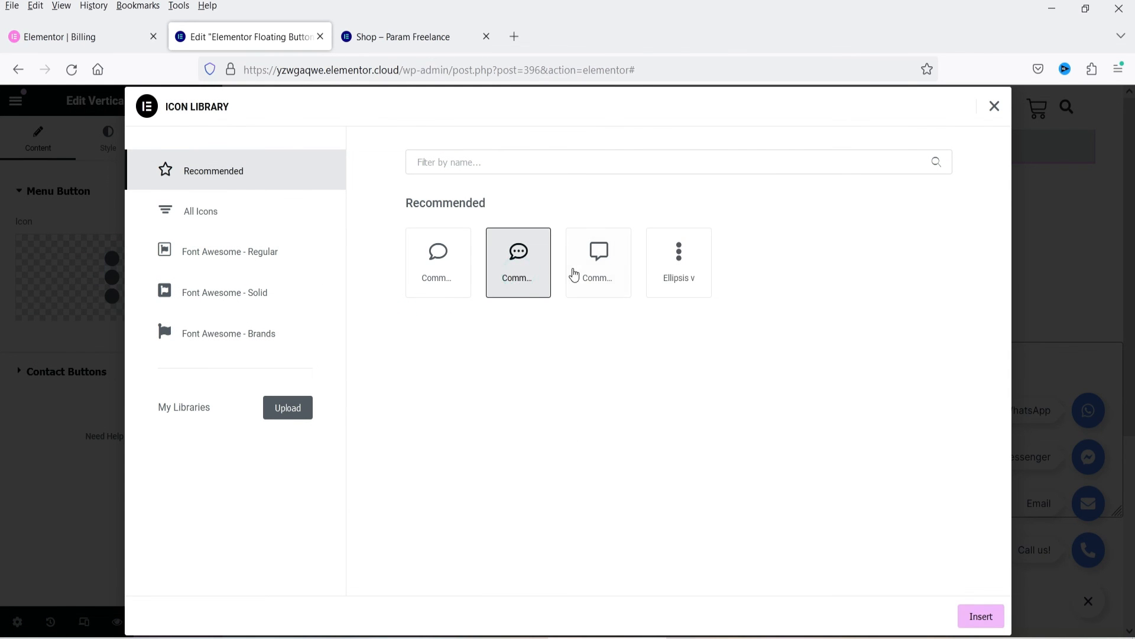
pyautogui.click(981, 616)
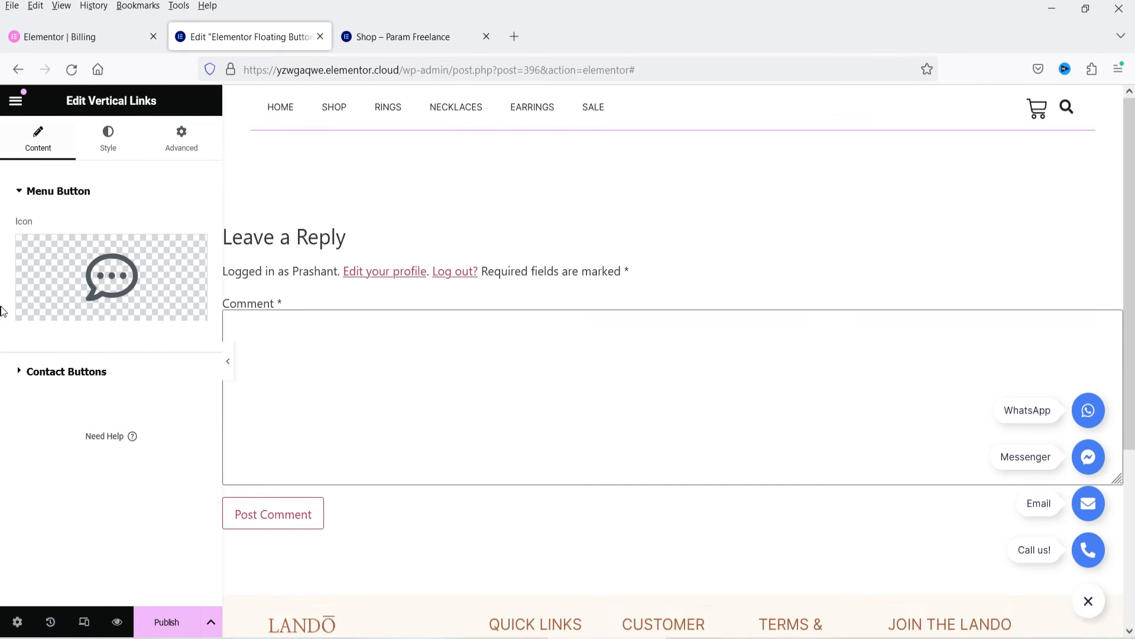
# Step: Examine the contact buttons, including the WhatsApp item's platform options, tooltip and number settings
pyautogui.click(48, 374)
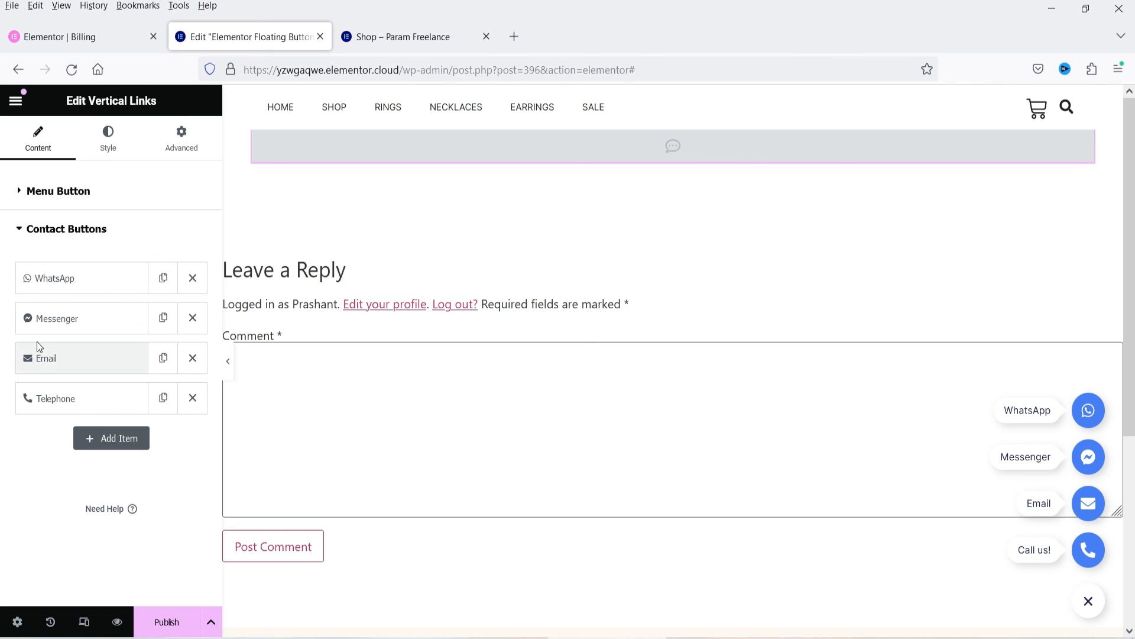
pyautogui.click(90, 279)
pyautogui.click(140, 319)
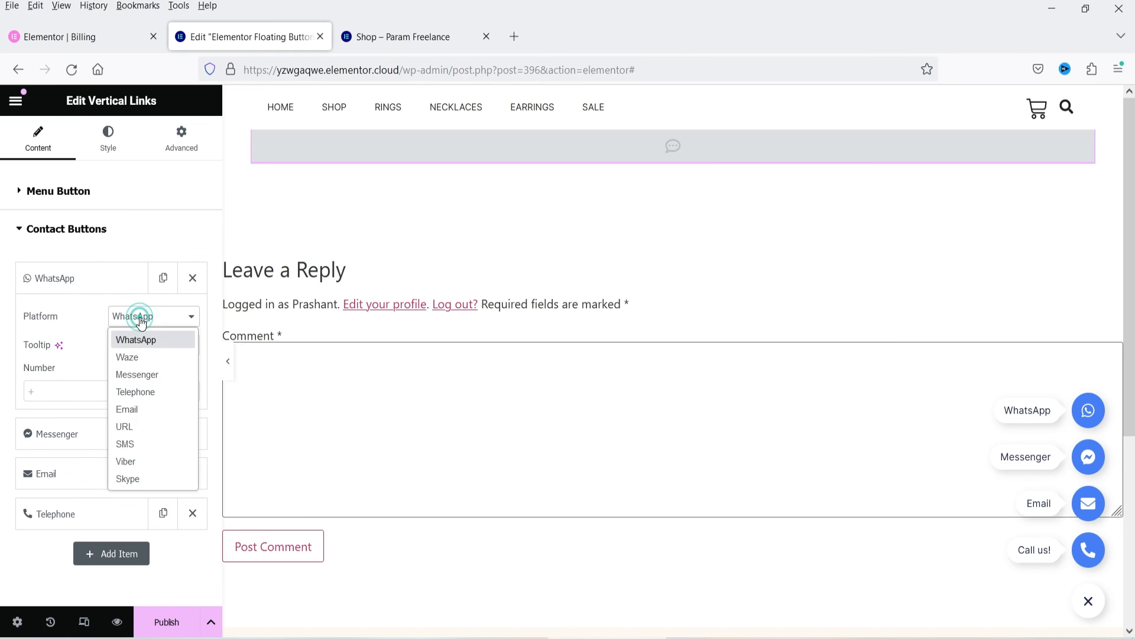
pyautogui.click(158, 342)
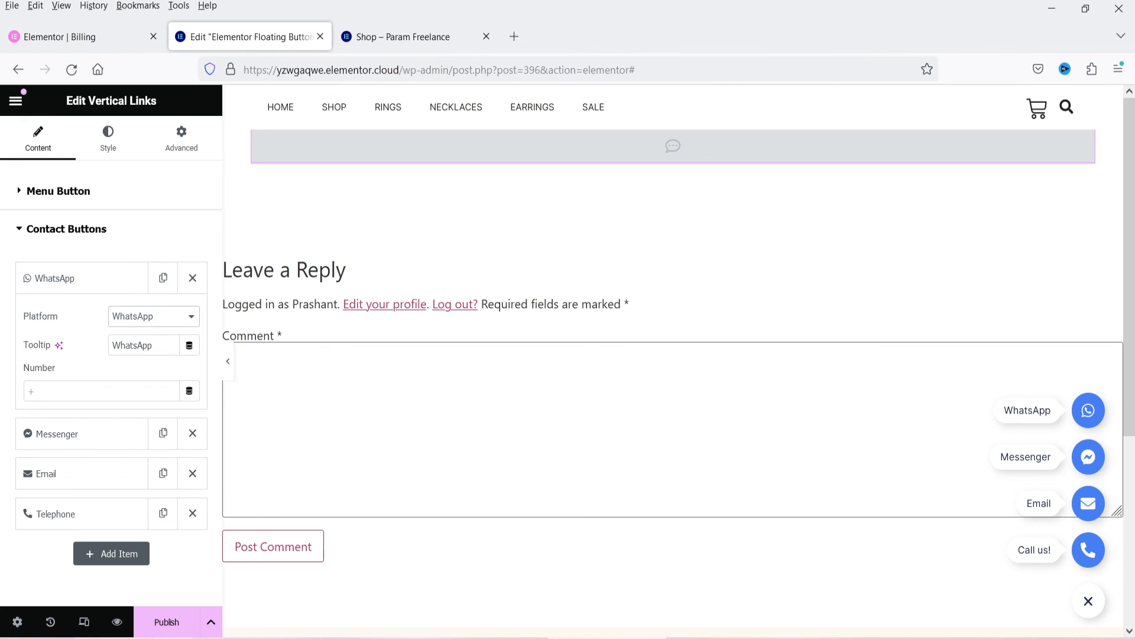
# Step: Publish the vertical links floating button with a display condition that includes Singular, Pages, limited to Contact Us
pyautogui.click(164, 625)
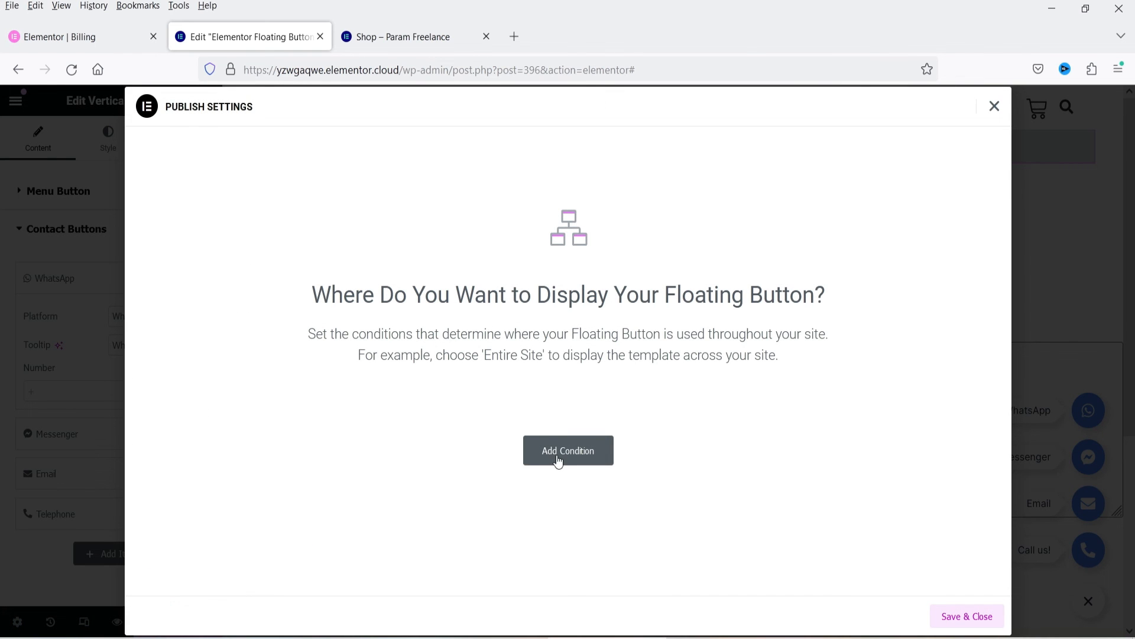
pyautogui.click(557, 460)
pyautogui.click(482, 424)
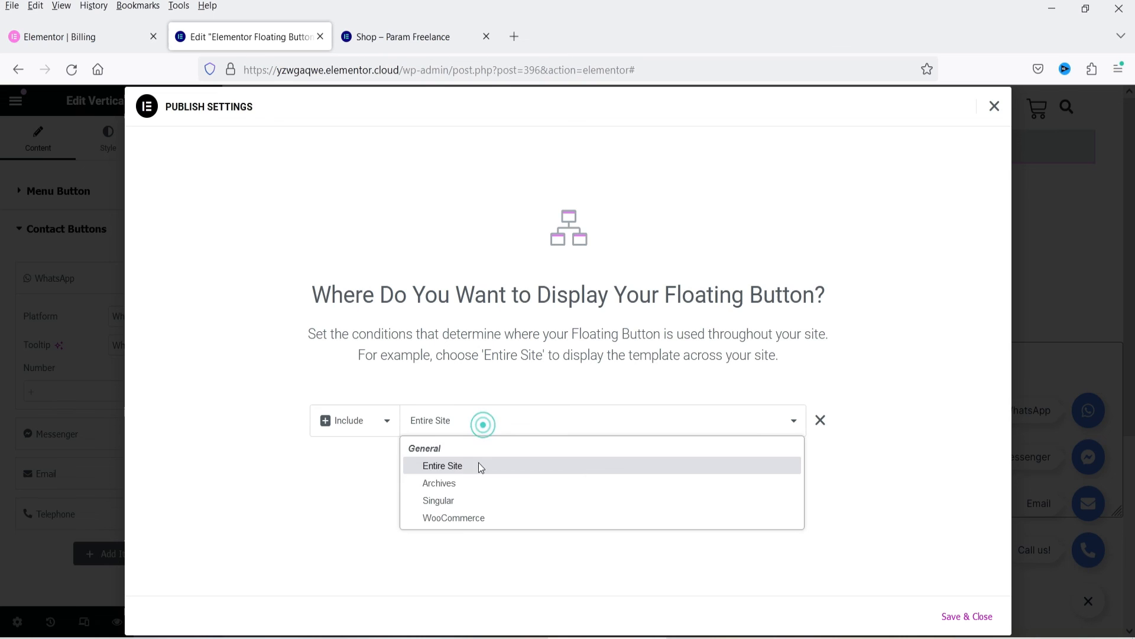
pyautogui.click(478, 503)
pyautogui.click(647, 427)
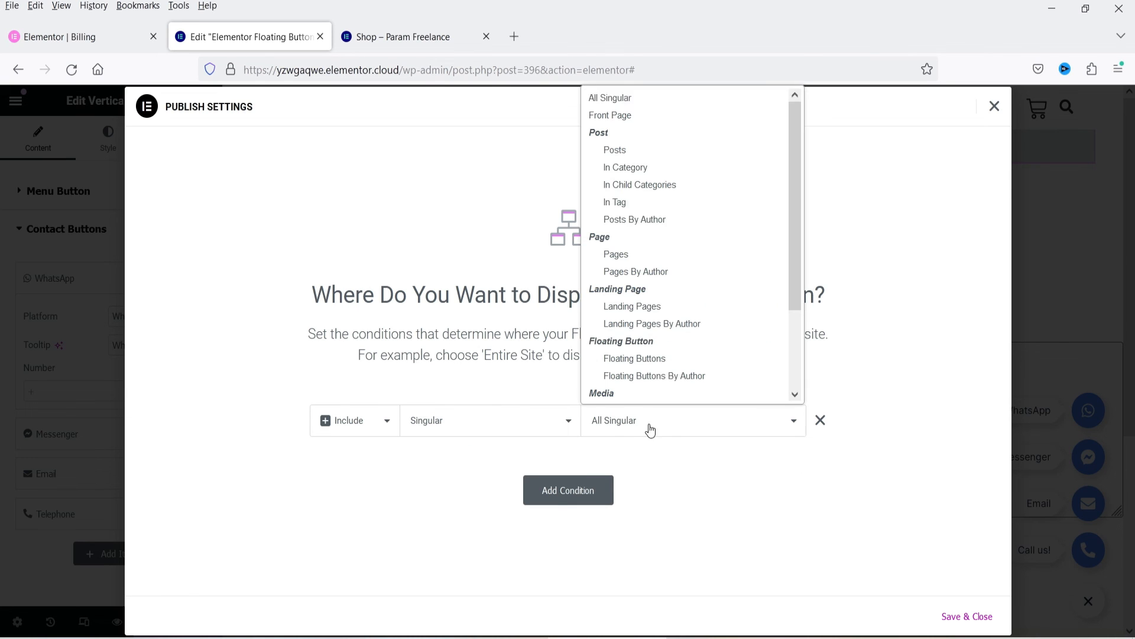
pyautogui.click(664, 258)
pyautogui.click(733, 425)
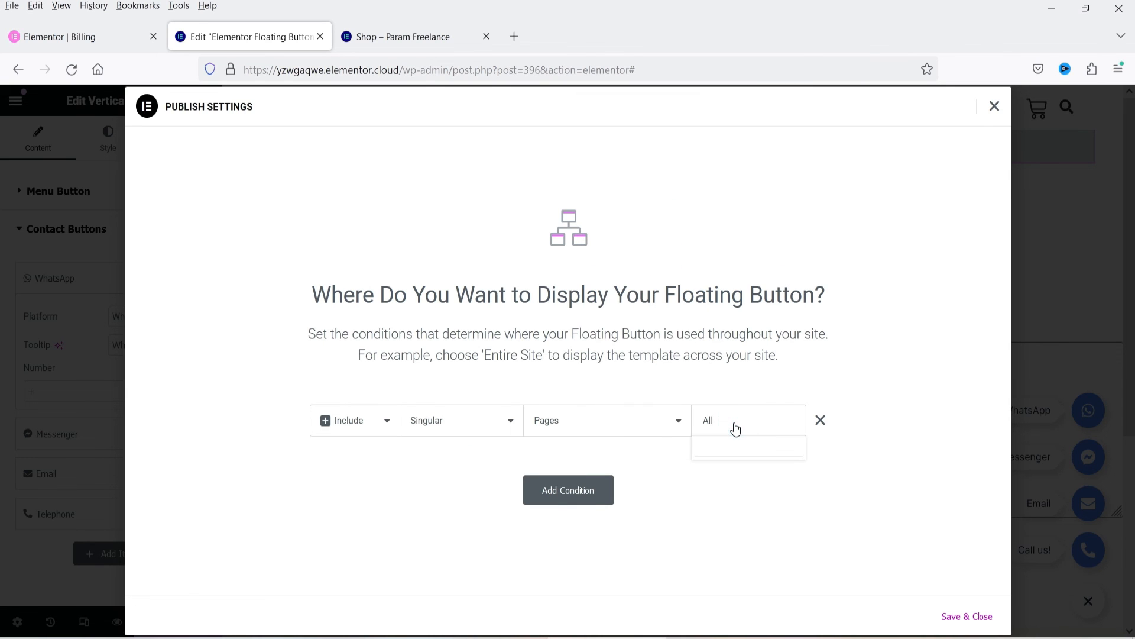
pyautogui.write('conta')
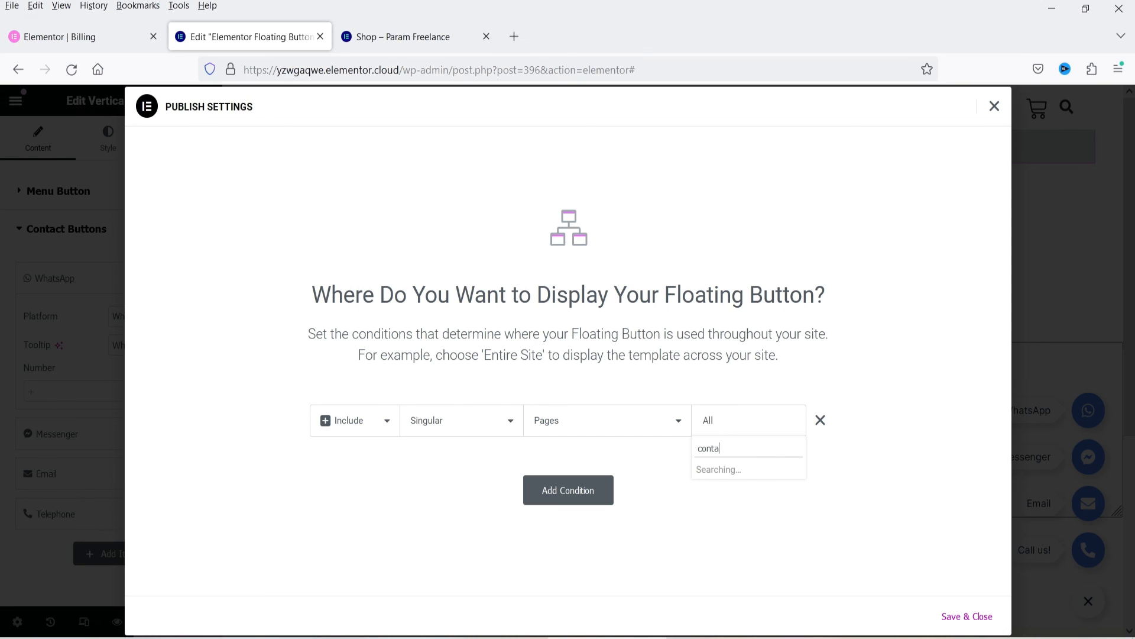
pyautogui.click(743, 469)
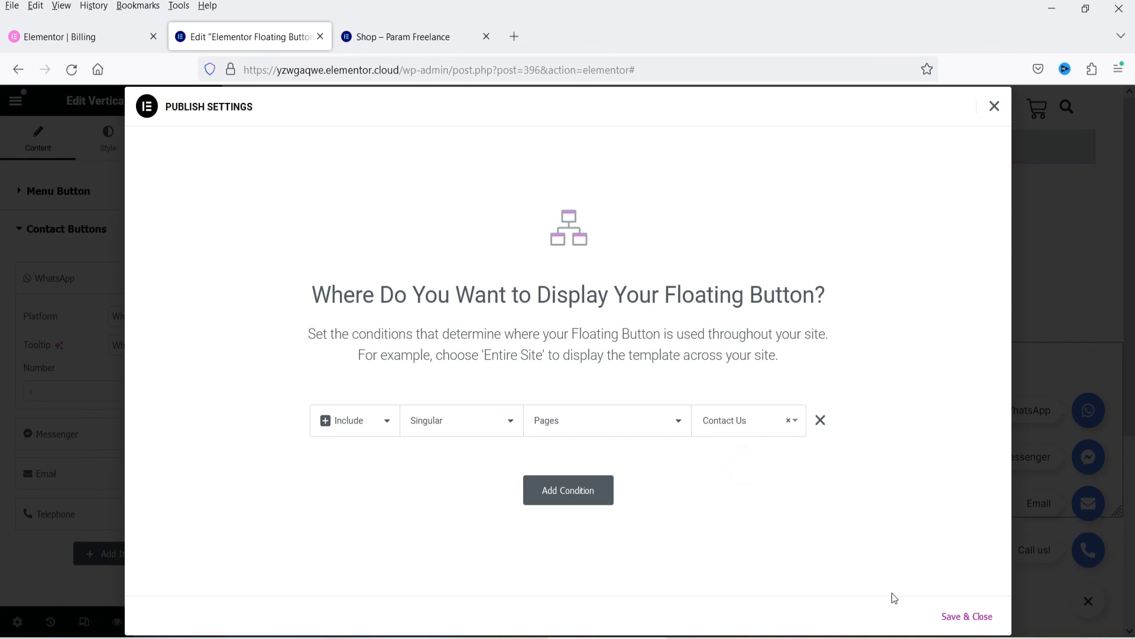
pyautogui.click(968, 617)
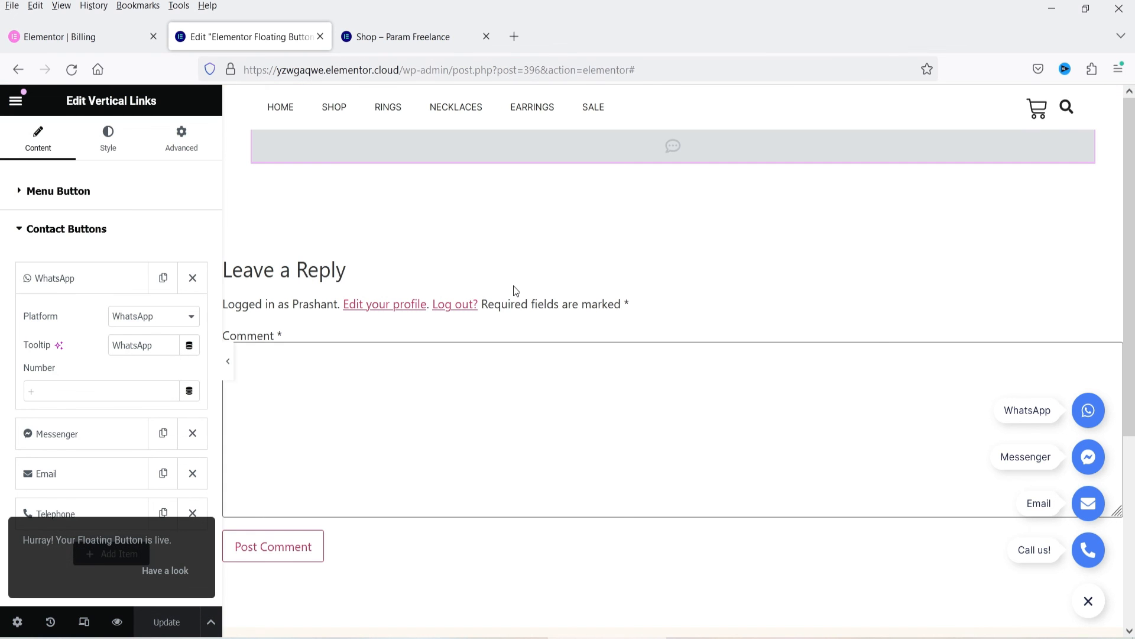
# Step: Visit the live store's Contact Us page through the footer link and test expanding and collapsing the floating button
pyautogui.click(389, 38)
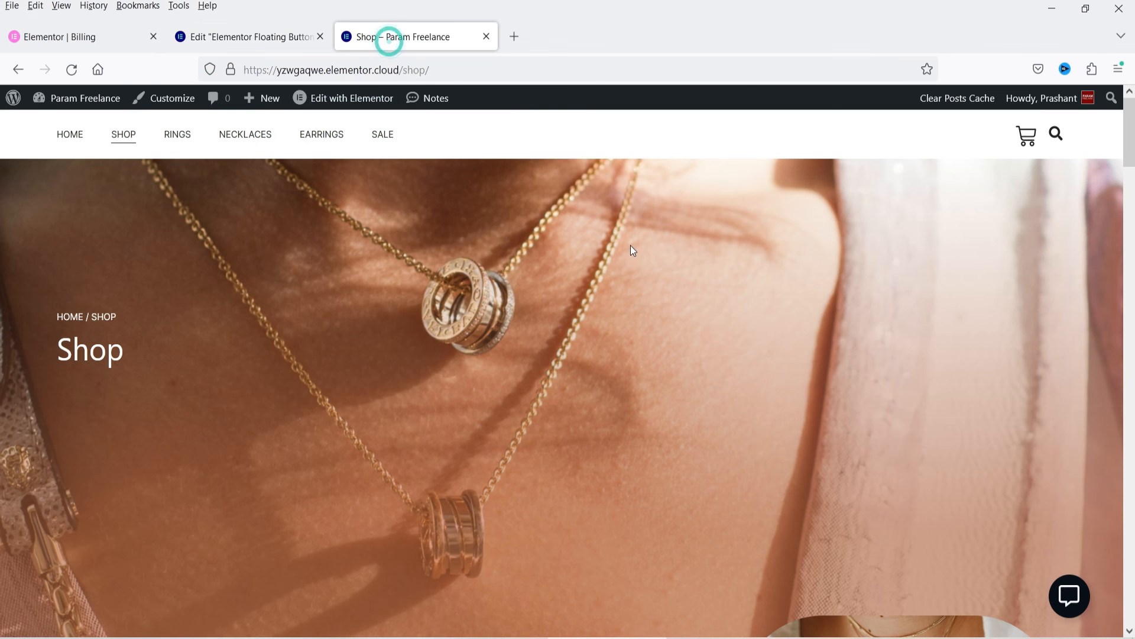
pyautogui.moveTo(1127, 171); pyautogui.dragTo(1127, 585)
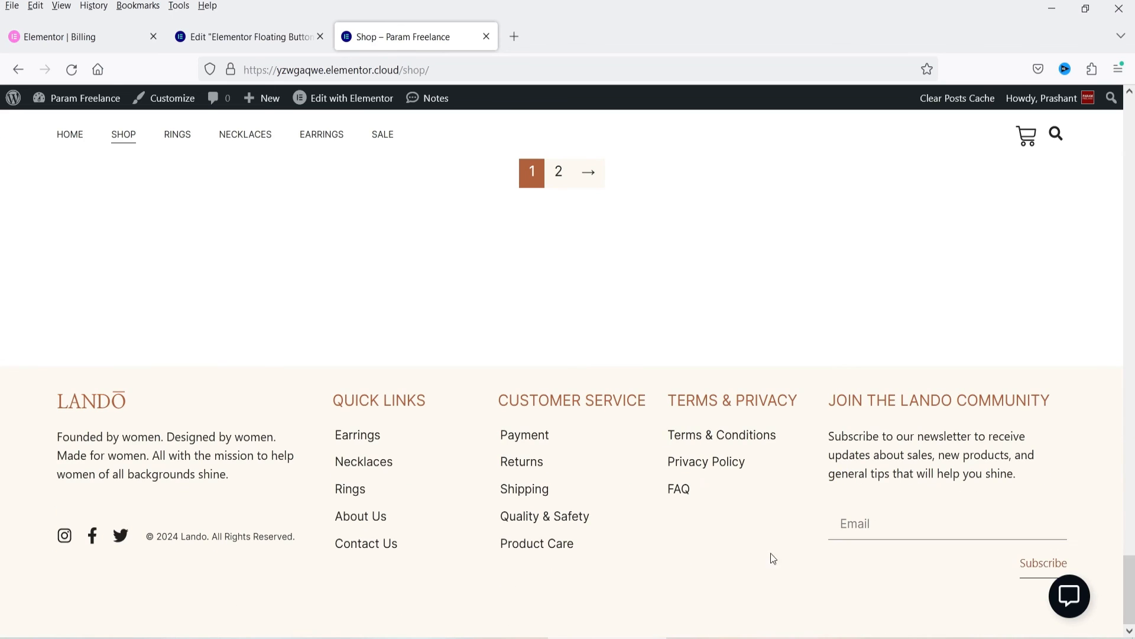
pyautogui.click(372, 544)
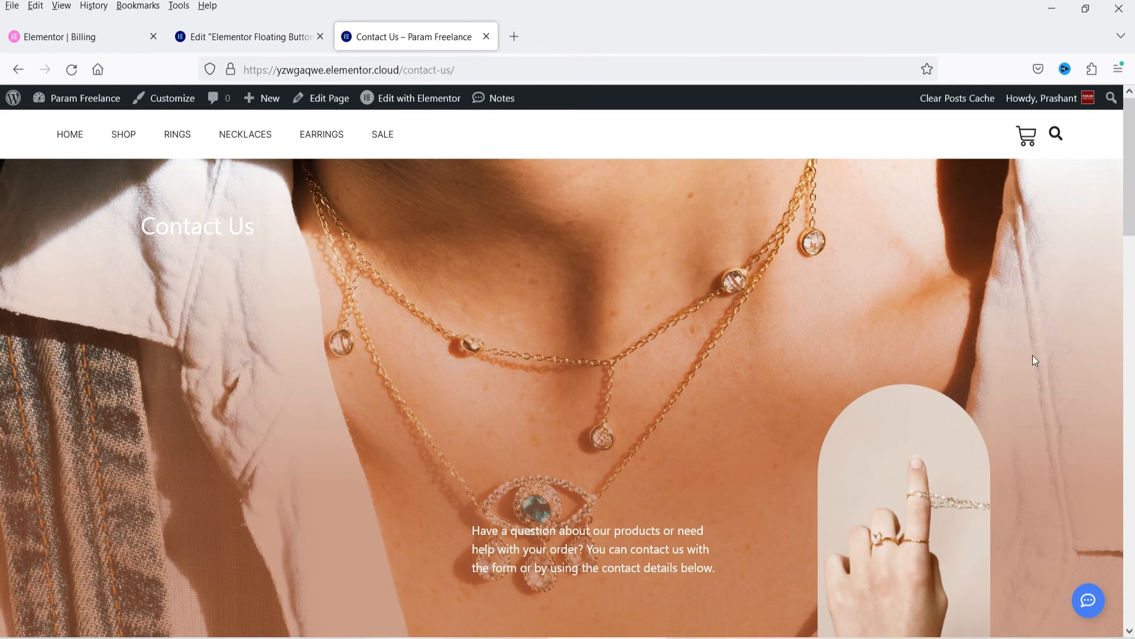
pyautogui.click(1091, 610)
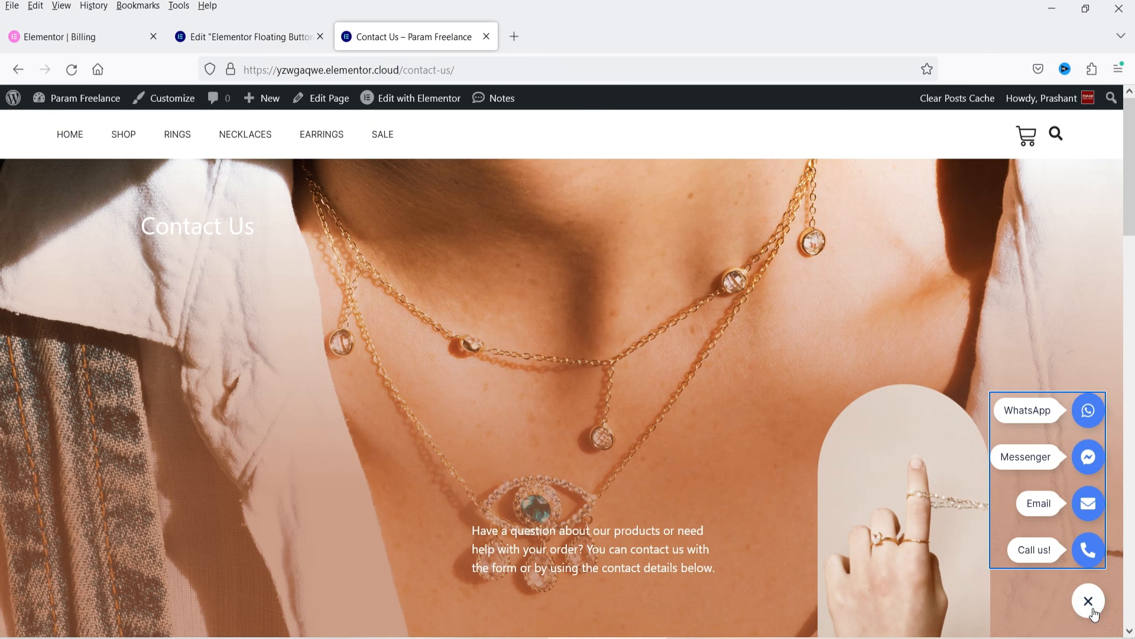
pyautogui.click(1090, 603)
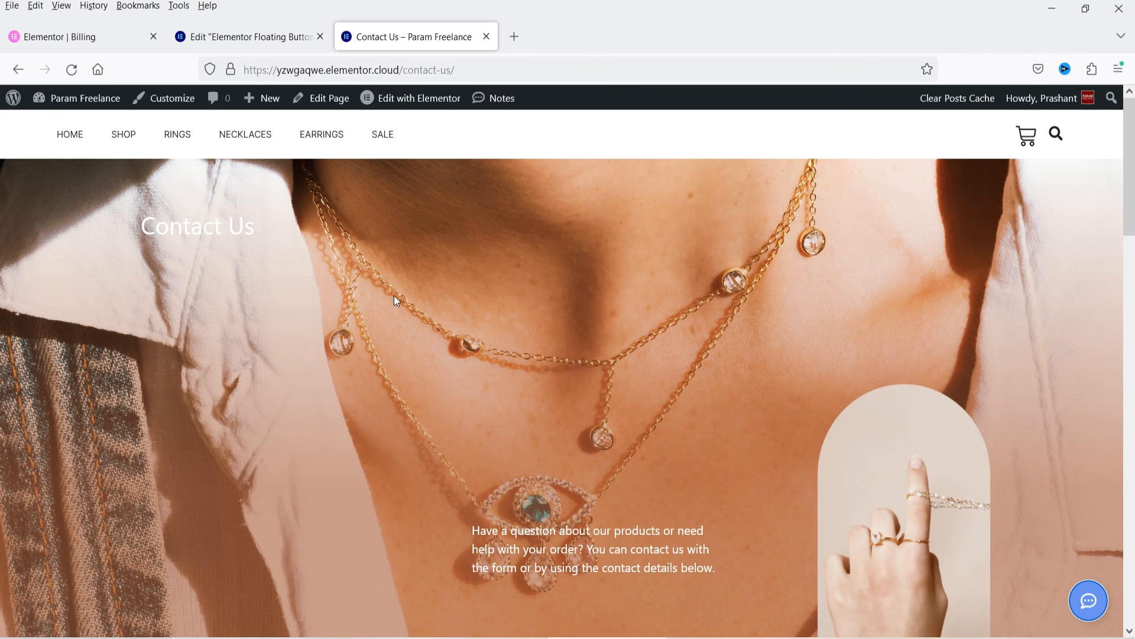